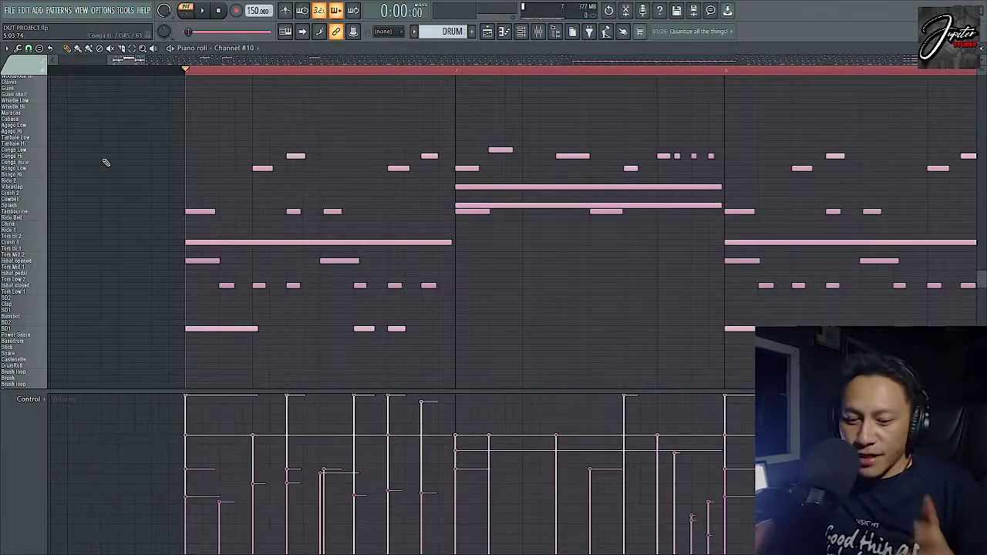
Open the FLEX instrument of Channel #10 from the channel rack, view its drum kit preset, and close both windows.
click(521, 31)
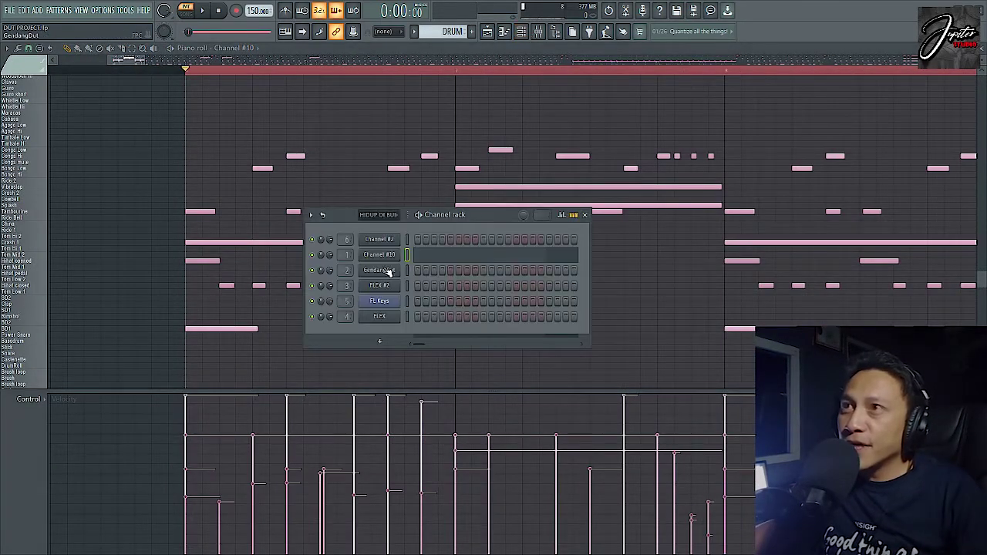
click(389, 258)
scroll(238, 320, down, 3)
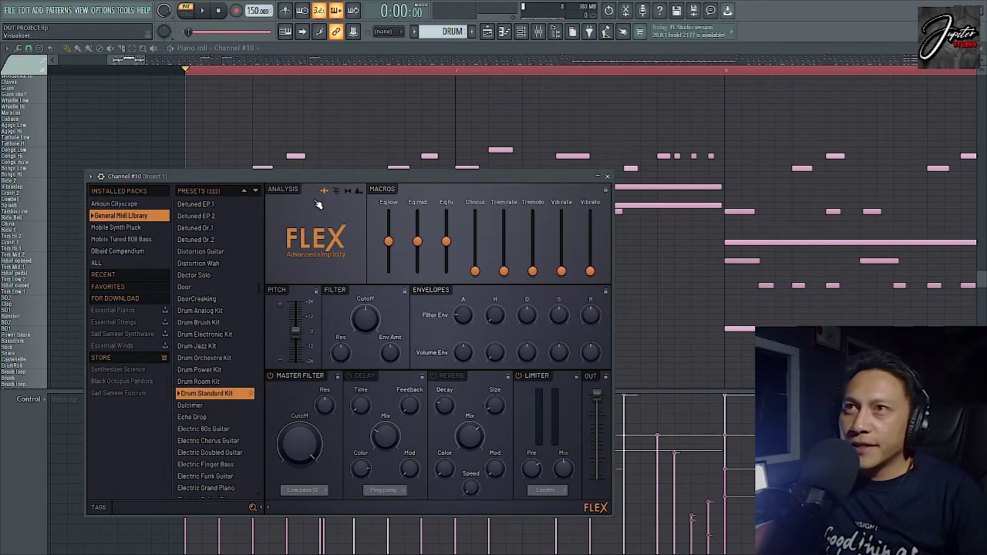
drag(320, 183, 437, 125)
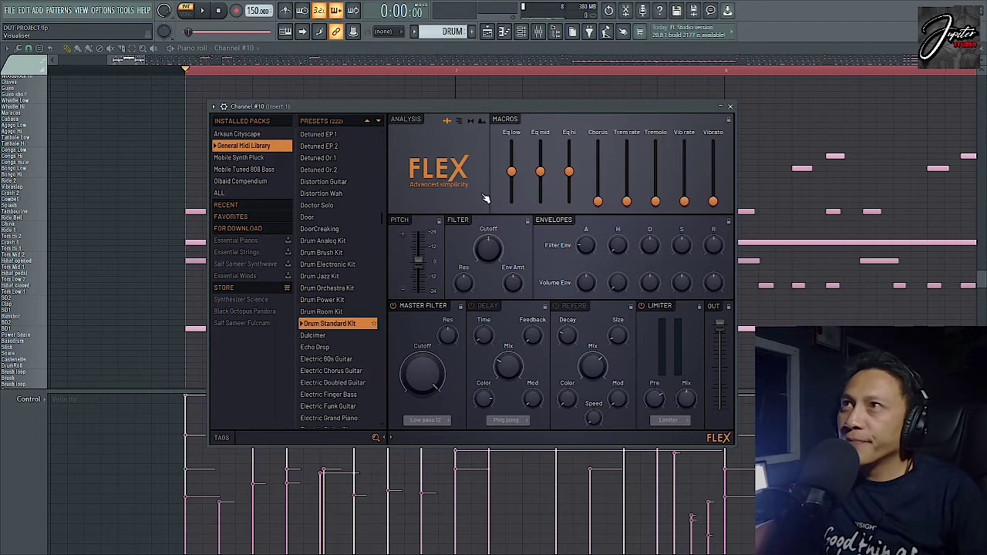
click(730, 107)
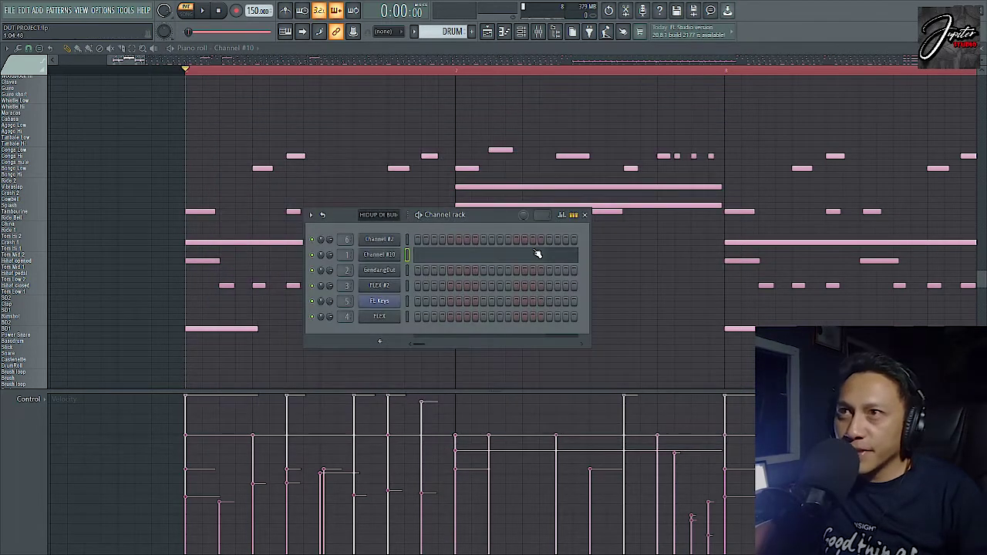
click(585, 215)
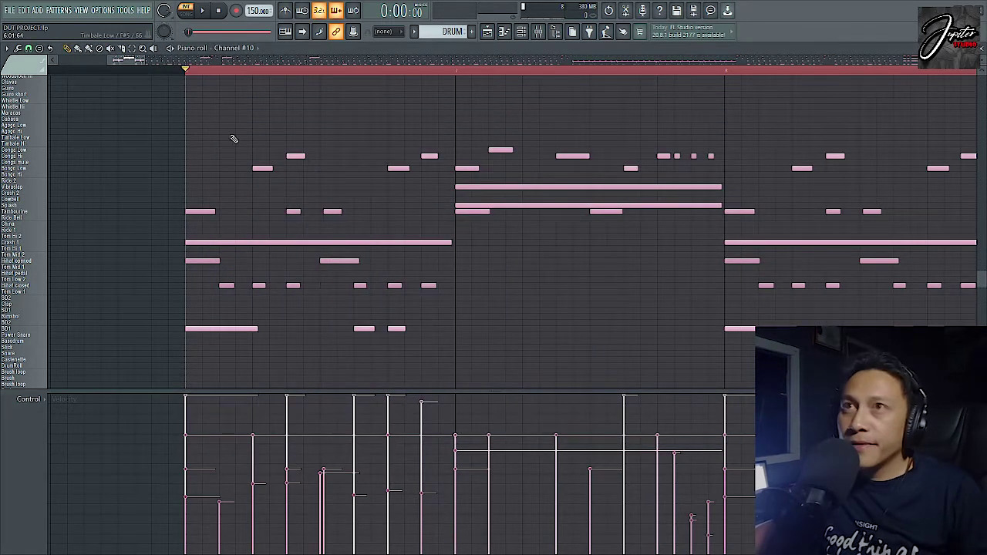
Play the DRUM pattern from its beginning in the piano roll while viewing more of its bars, and stop playback.
scroll(230, 139, down, 2)
key(space)
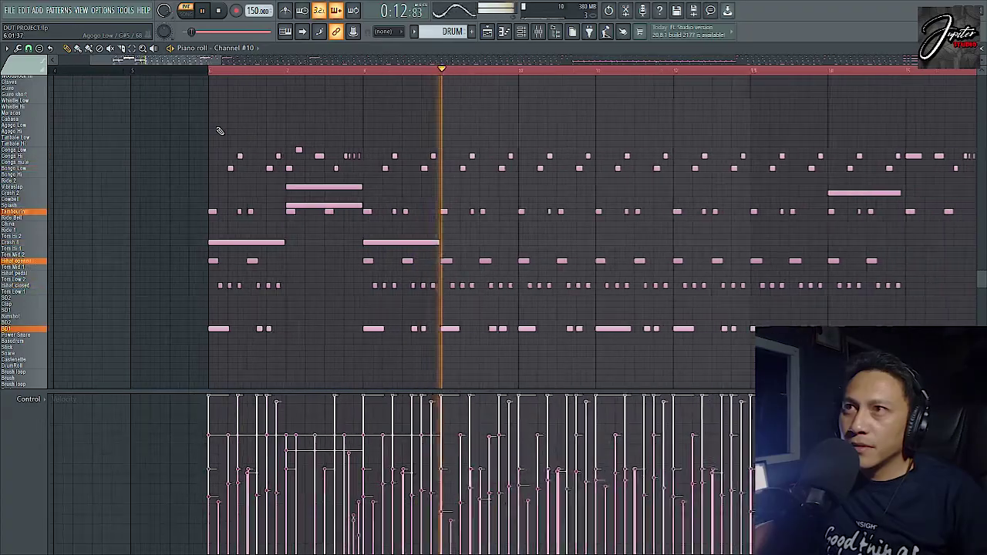
scroll(220, 131, down, 4)
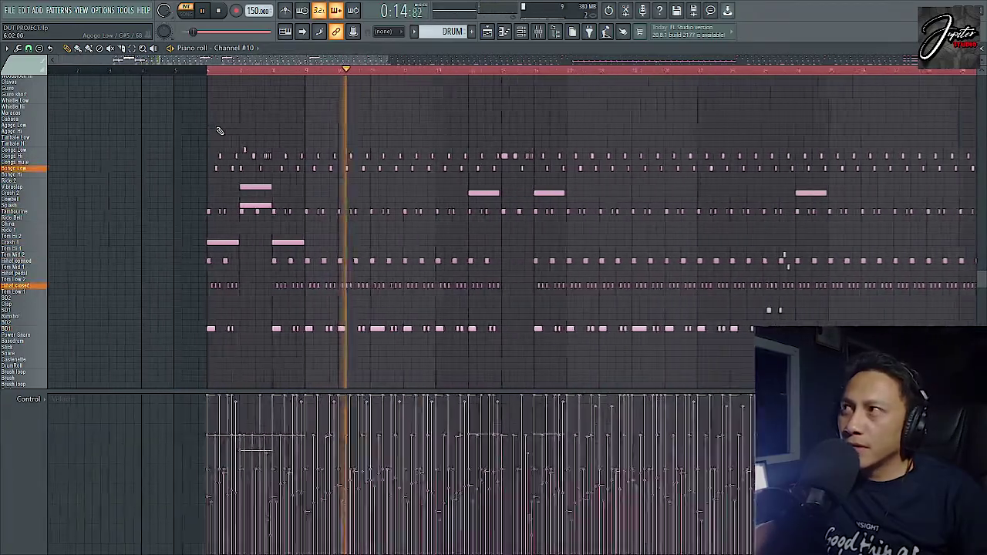
scroll(220, 131, down, 3)
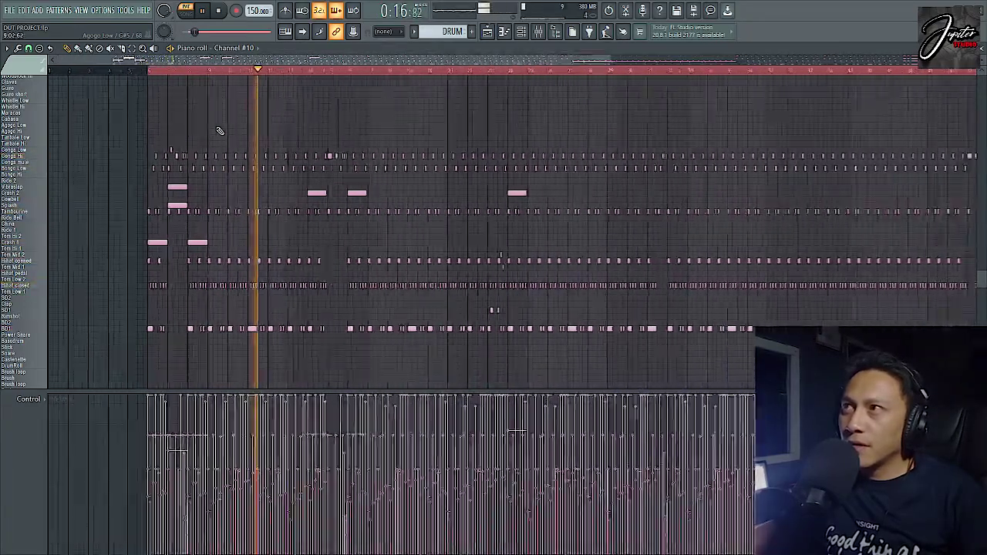
scroll(219, 131, down, 2)
key(space)
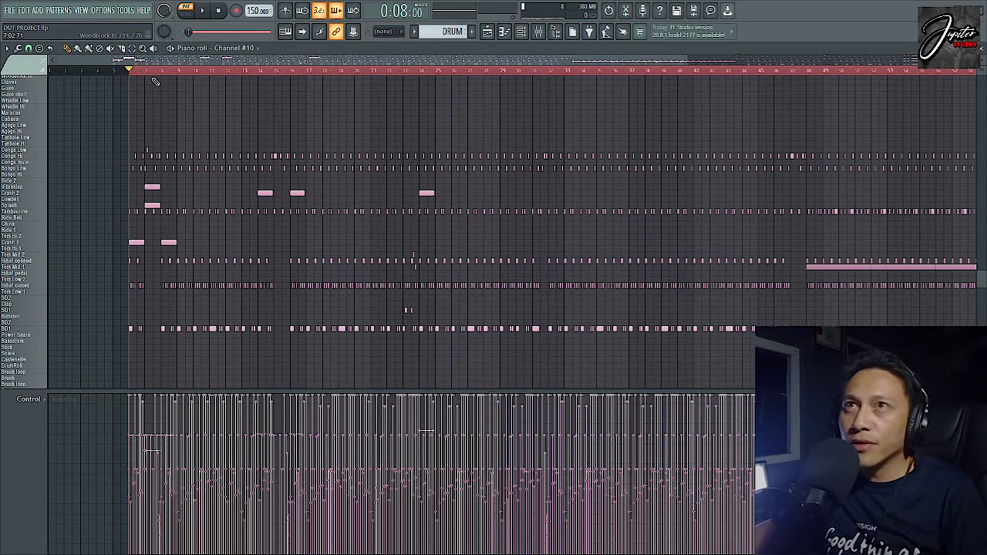
Look over the DRUM pattern through to its end and briefly play it from bar 48, where the long Tom Mid 1 note starts.
scroll(250, 115, down, 3)
scroll(692, 128, up, 5)
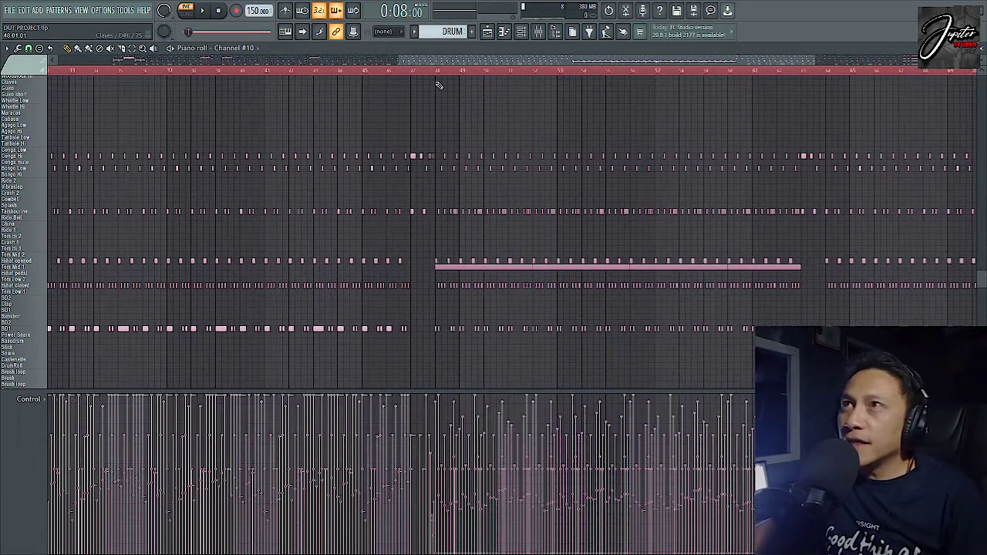
scroll(424, 132, down, 3)
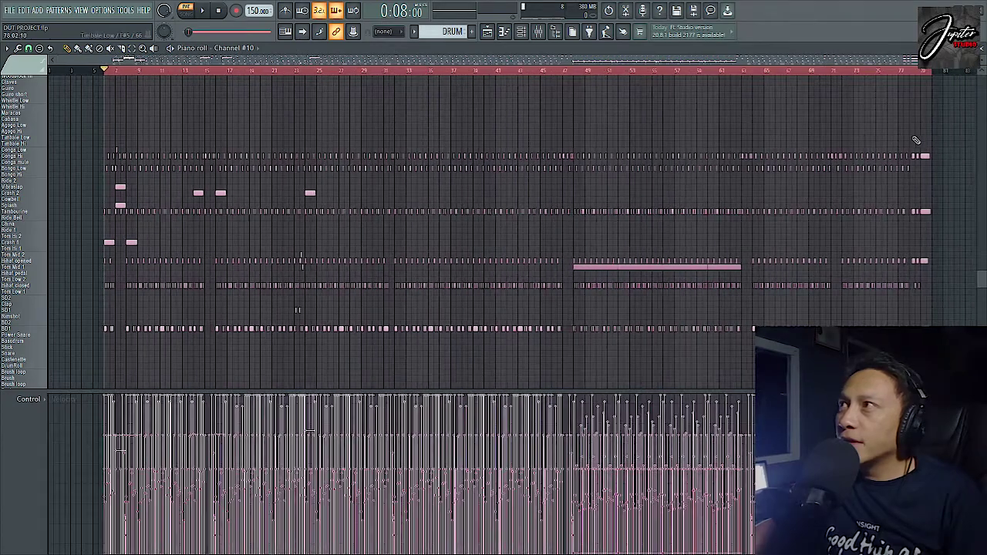
scroll(926, 132, up, 3)
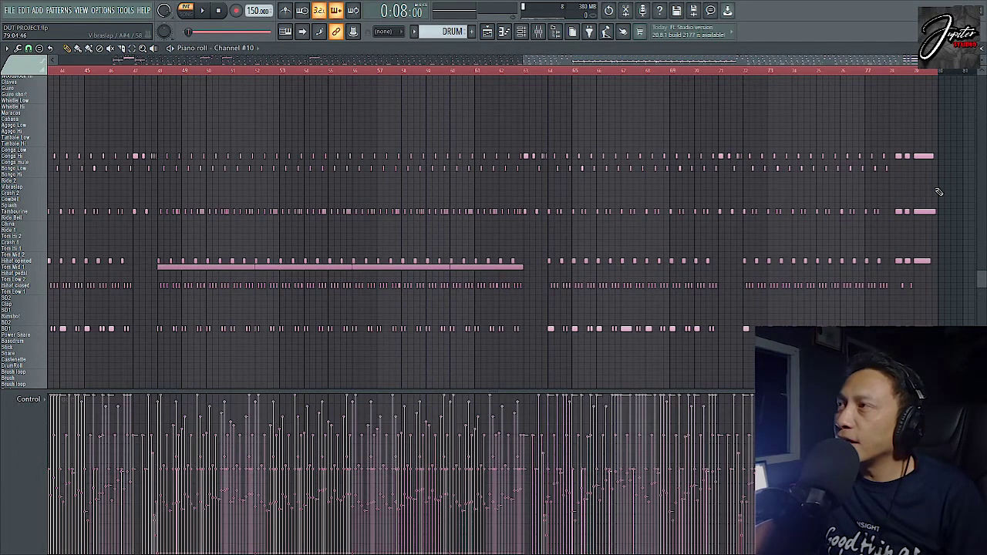
scroll(625, 181, down, 4)
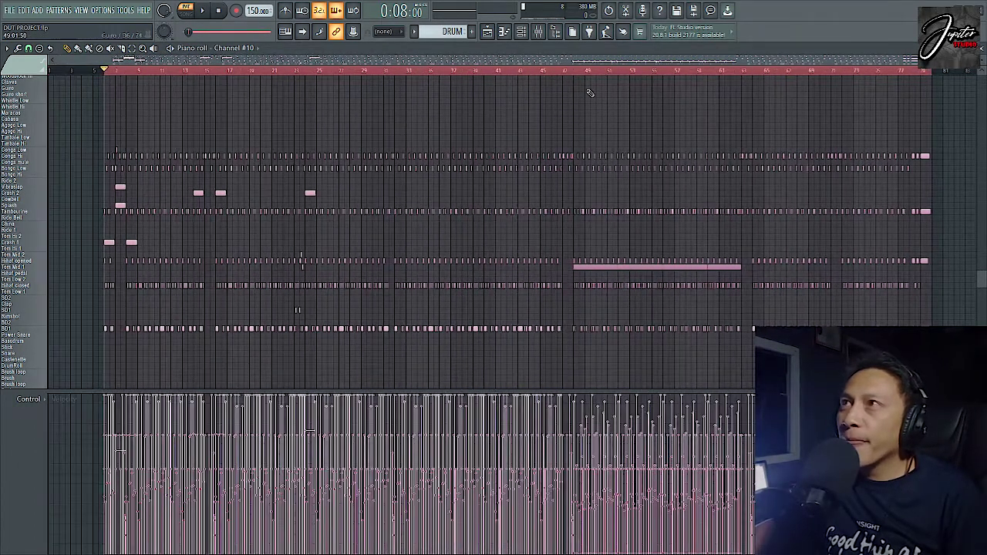
click(575, 72)
key(space)
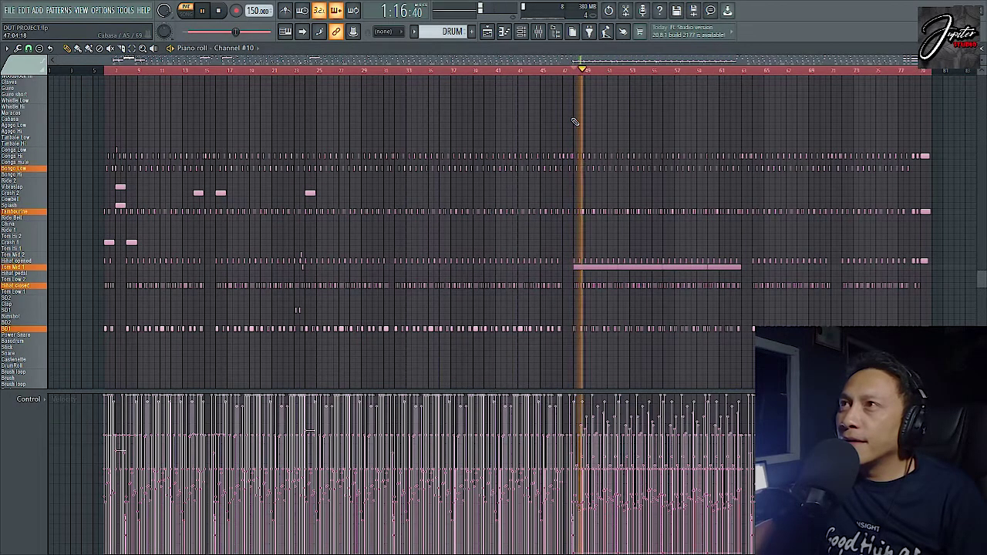
key(space)
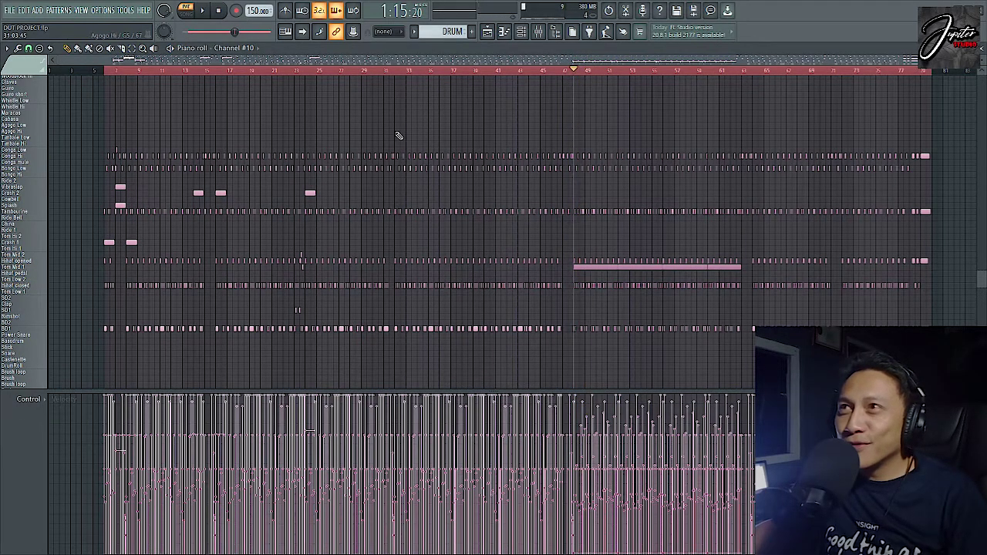
Examine the drum notes around bar 48 up close and play that section again before stopping.
scroll(85, 169, up, 1)
scroll(702, 245, up, 8)
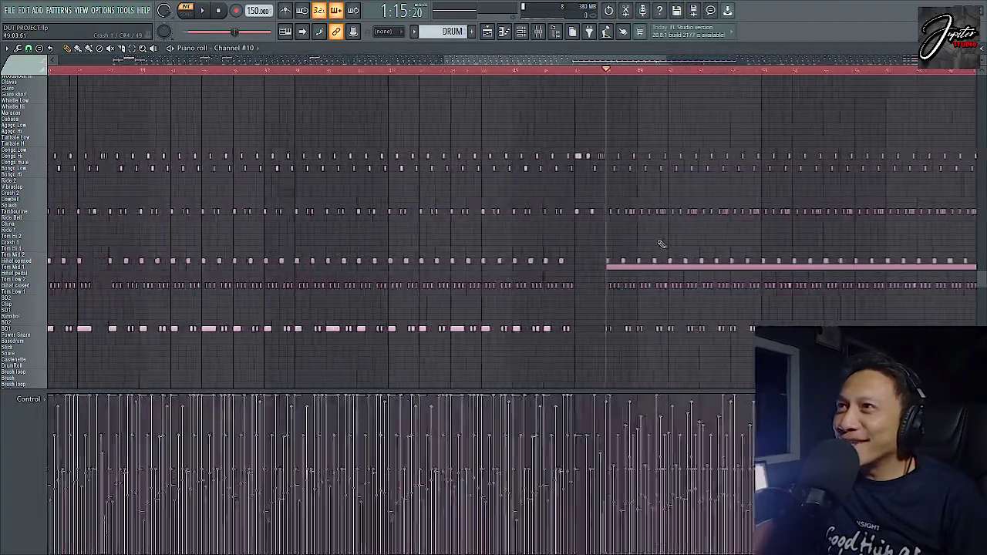
scroll(625, 245, up, 5)
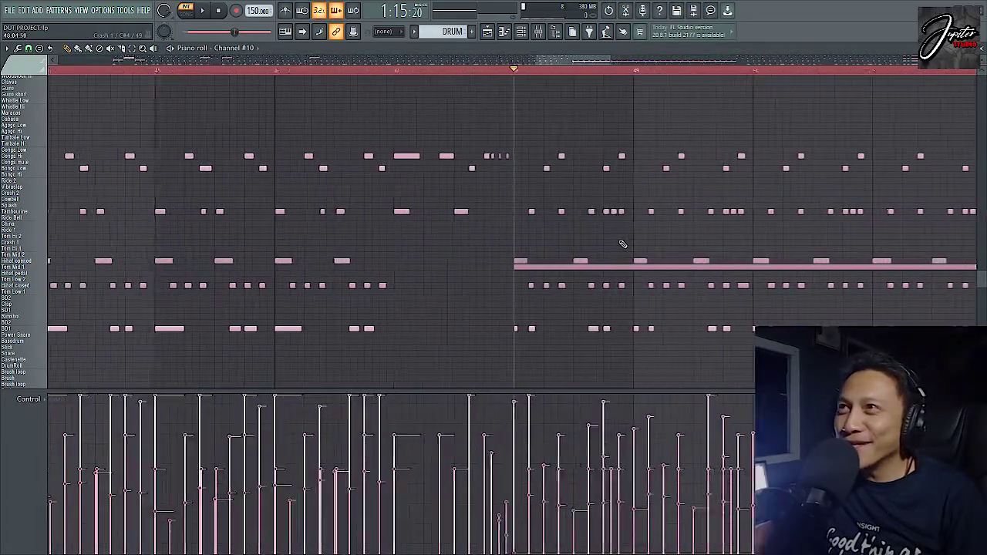
scroll(623, 245, up, 1)
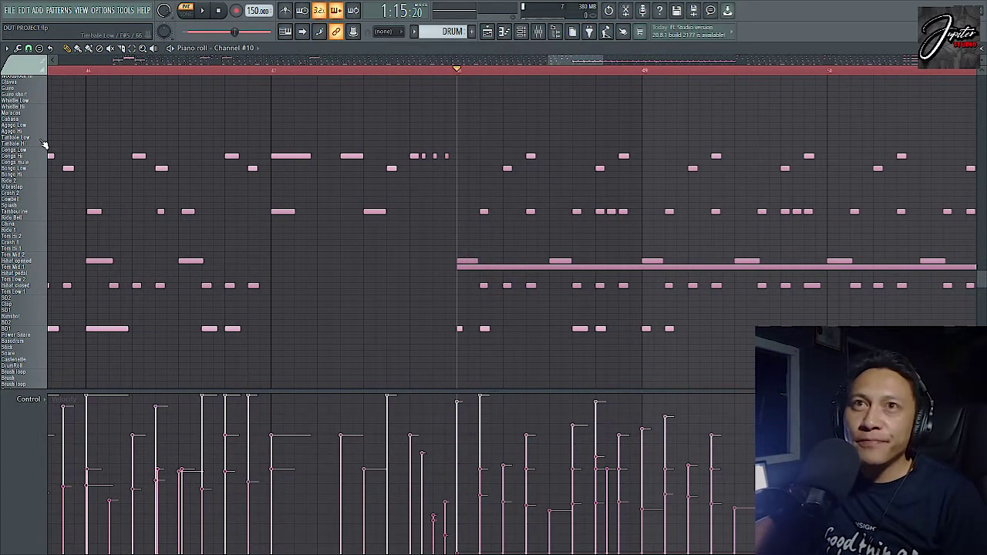
scroll(8, 250, down, 1)
scroll(11, 239, up, 2)
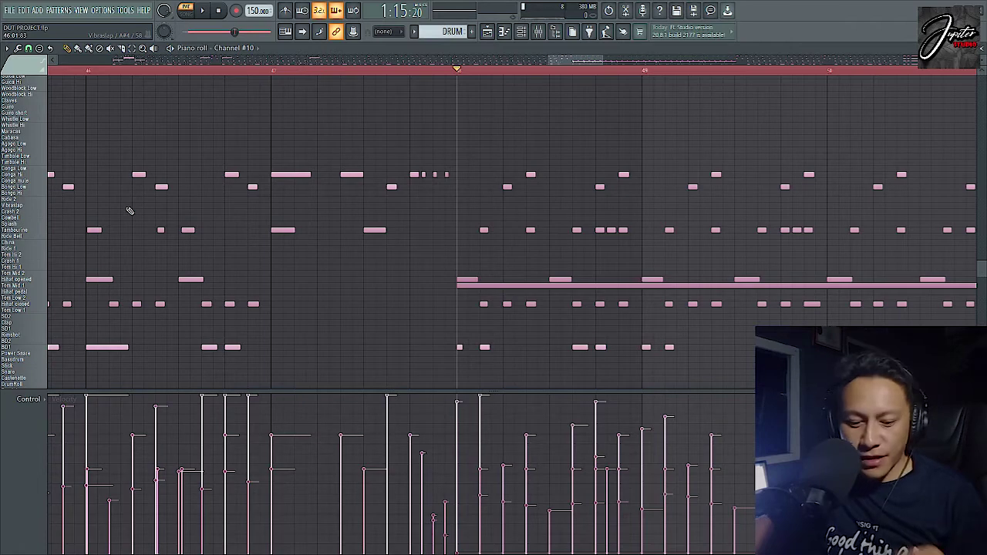
scroll(353, 274, down, 4)
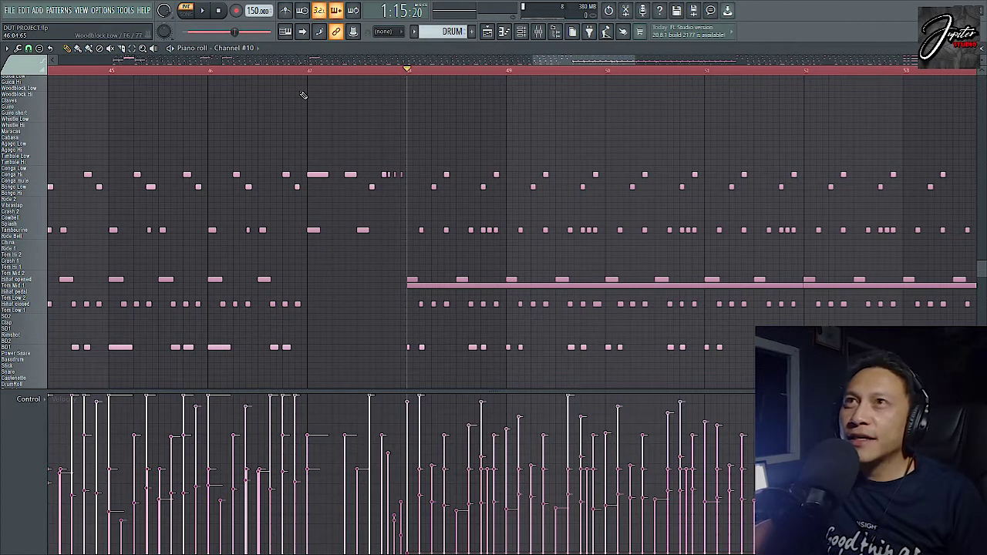
key(space)
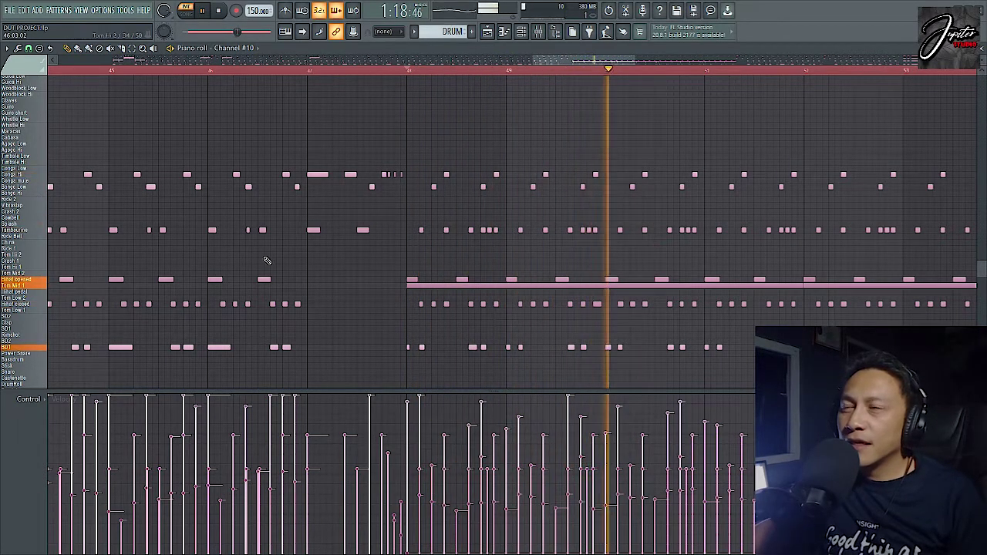
scroll(323, 258, down, 6)
scroll(353, 249, down, 4)
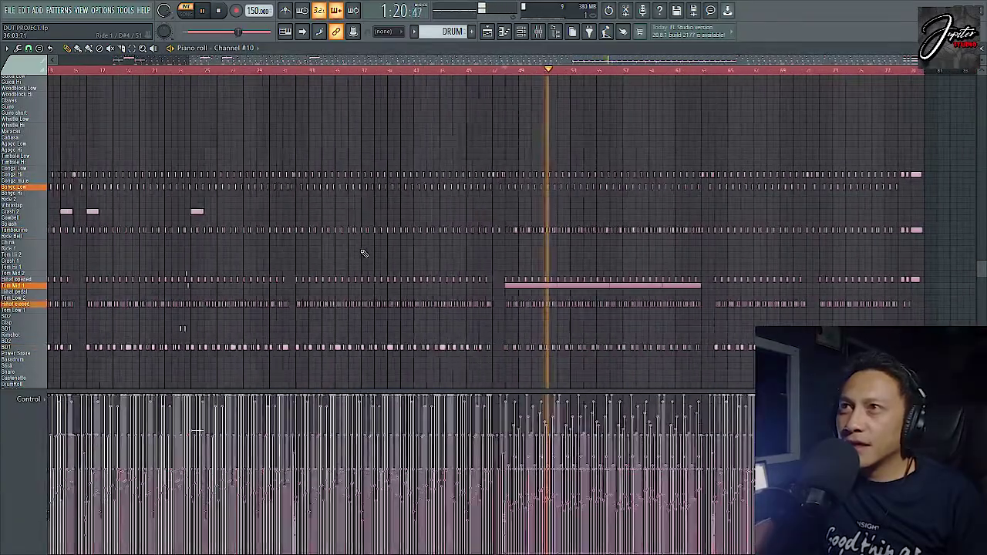
key(space)
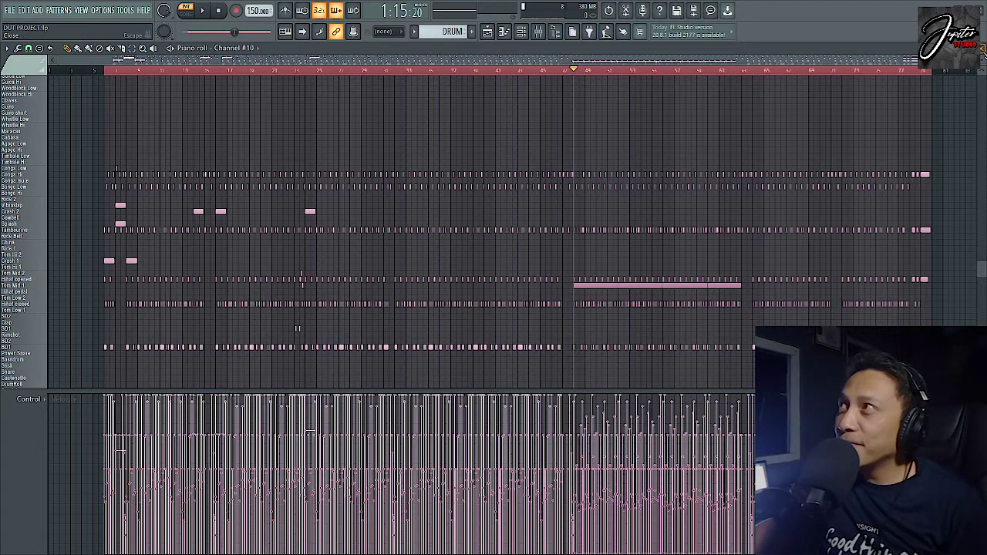
Close the drum piano roll and open the KENDANG pattern from the playlist, showing its full length.
click(983, 48)
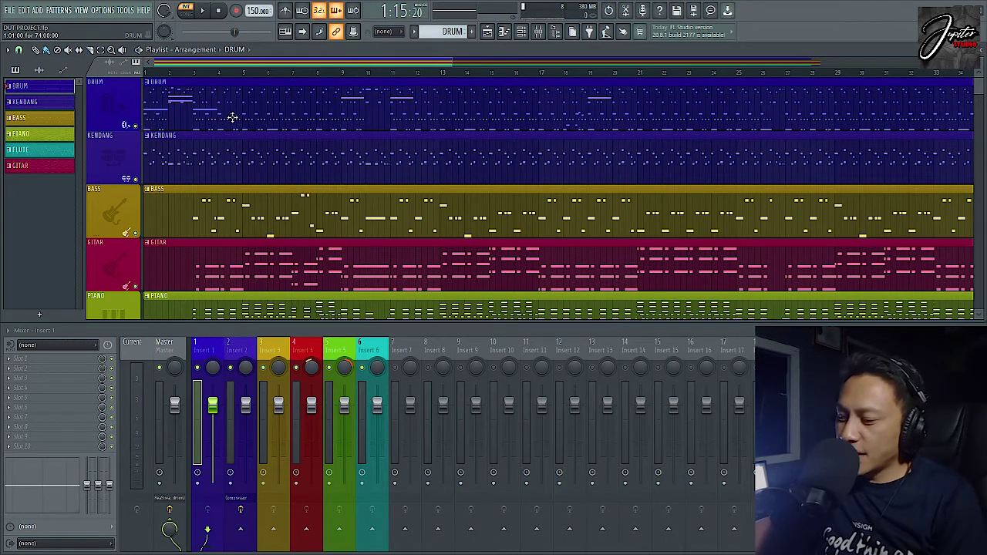
double_click(196, 140)
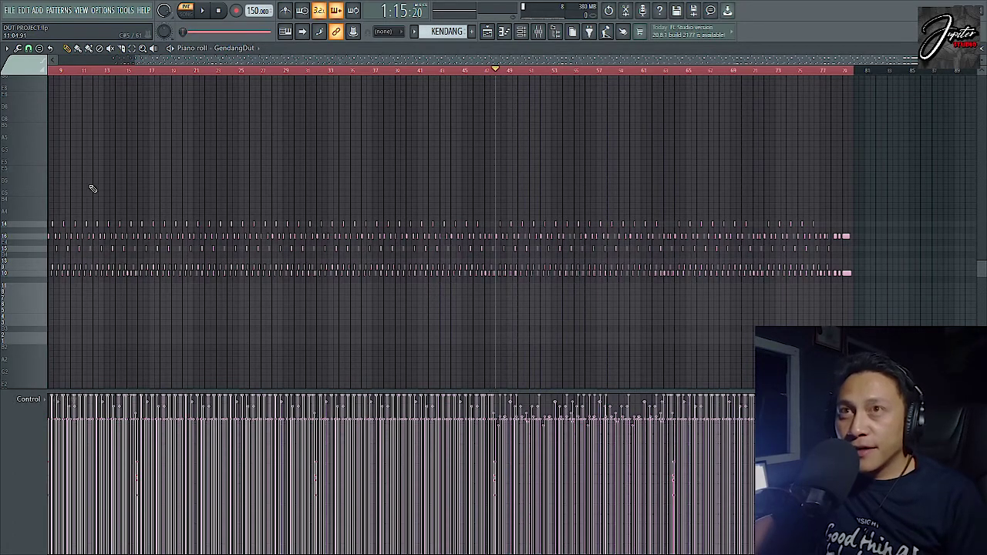
scroll(435, 125, left, 2)
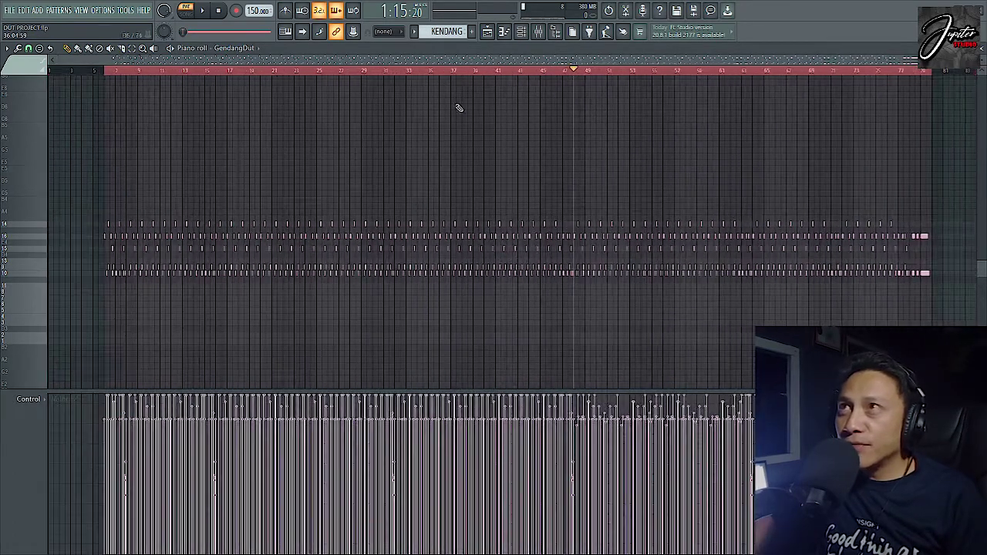
Open the GendangDut channel's FPC instrument from the channel rack and move its window clear for viewing.
click(521, 33)
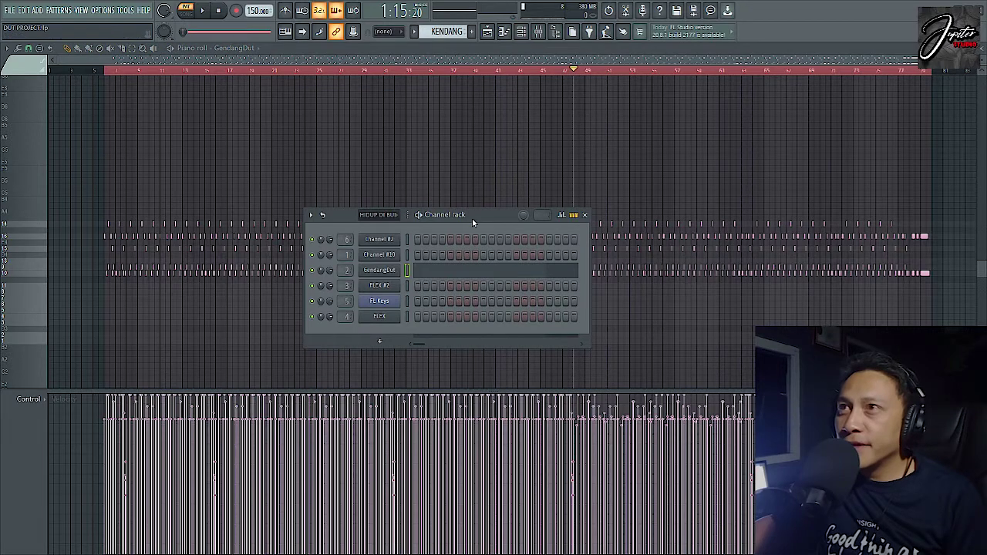
drag(477, 217, 475, 196)
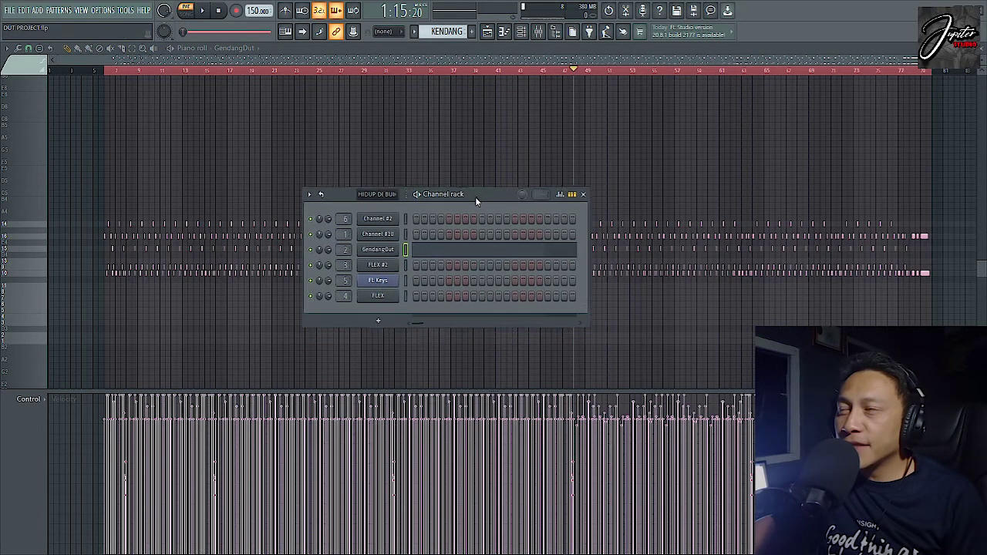
click(381, 251)
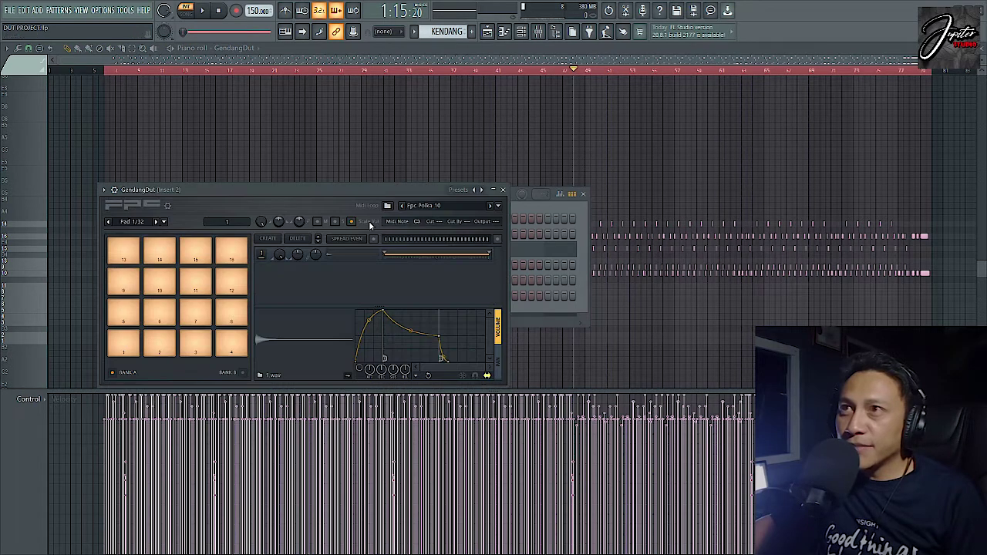
drag(362, 192, 444, 159)
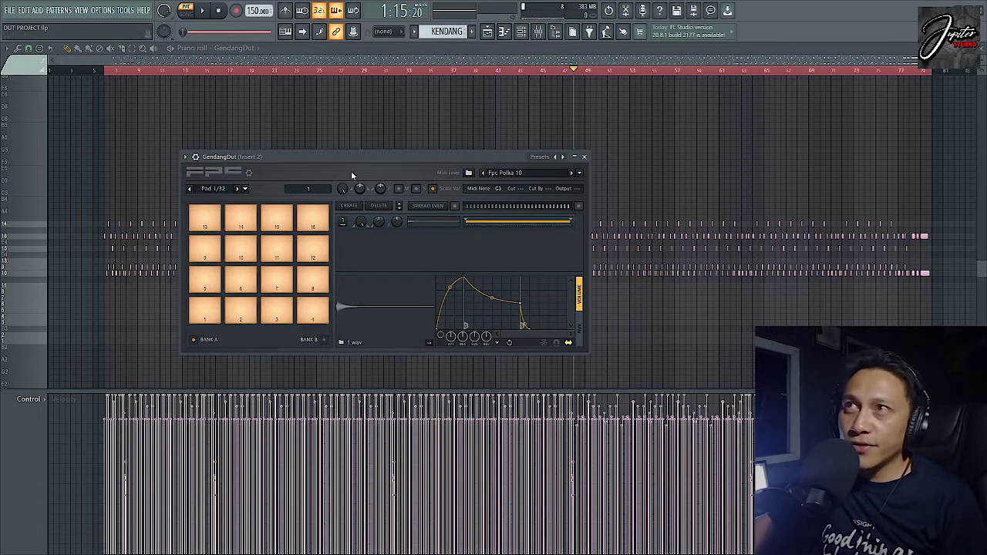
drag(339, 157, 379, 137)
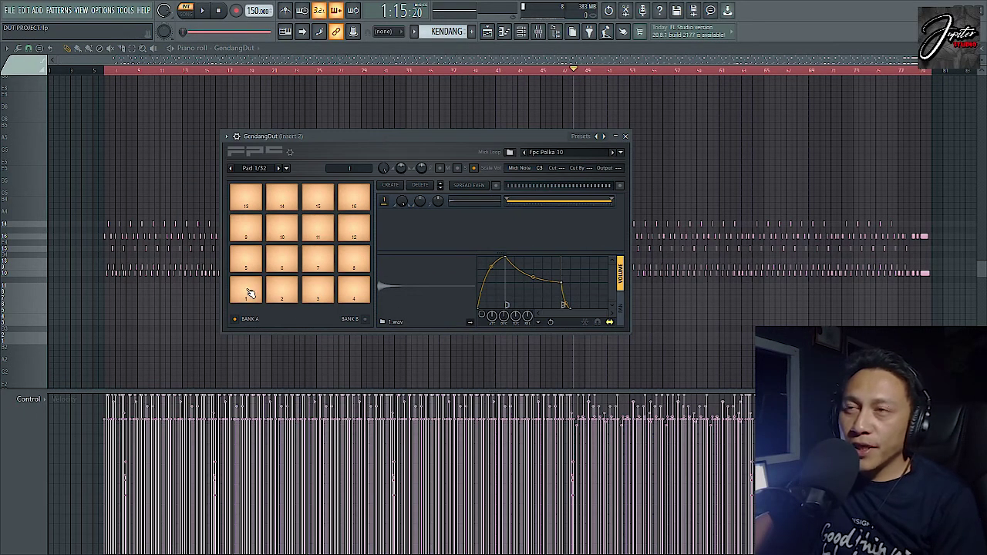
drag(379, 137, 408, 131)
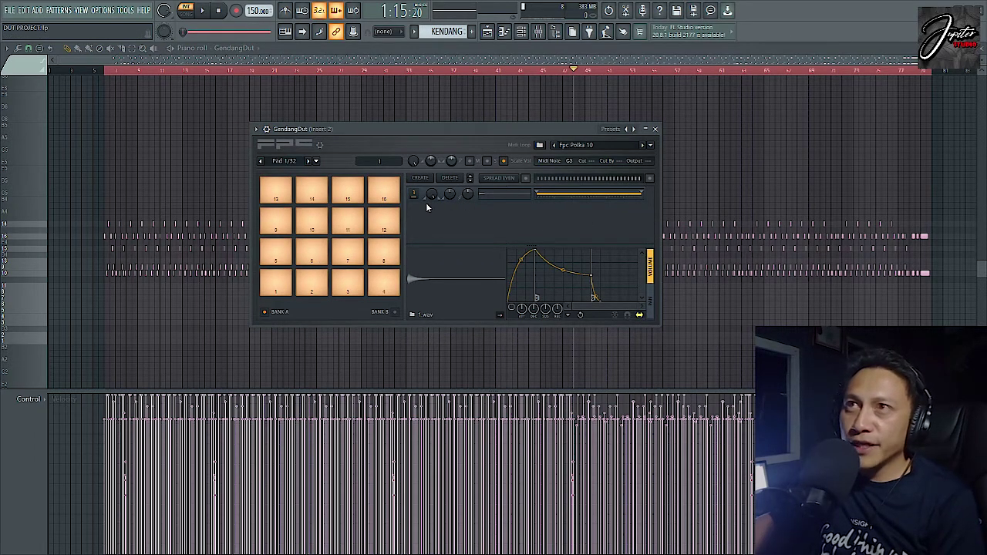
drag(451, 134, 478, 133)
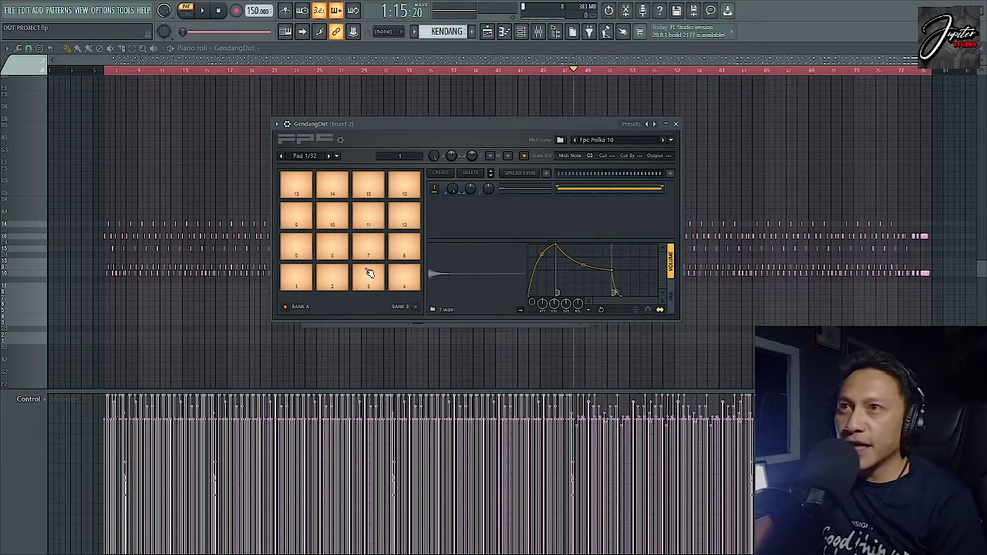
Audition all 16 bank A pads of the GendangDut FPC one after another.
click(304, 285)
click(333, 283)
click(367, 284)
click(398, 283)
click(401, 254)
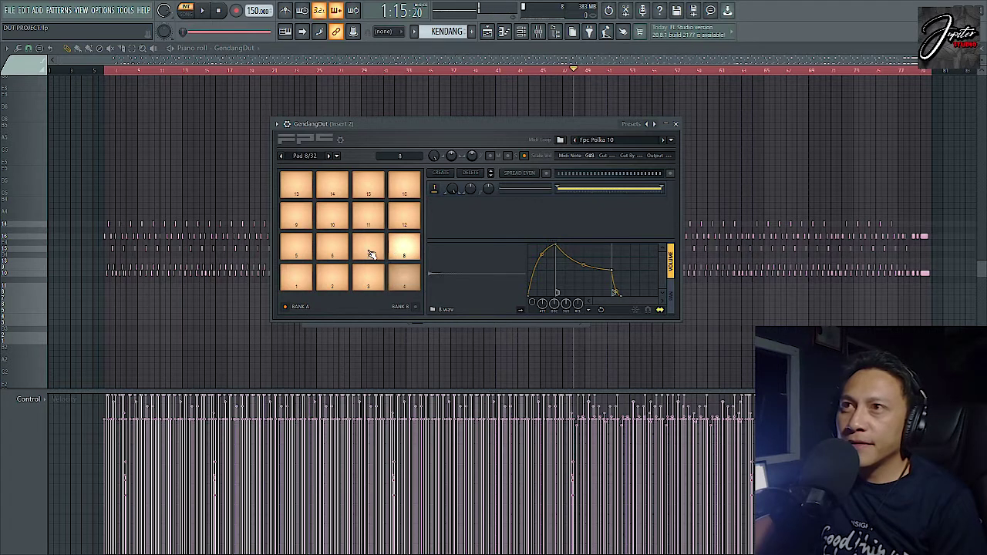
click(370, 255)
click(339, 248)
click(302, 249)
click(308, 218)
click(332, 217)
click(370, 222)
click(402, 218)
click(403, 187)
click(368, 187)
click(333, 188)
click(298, 189)
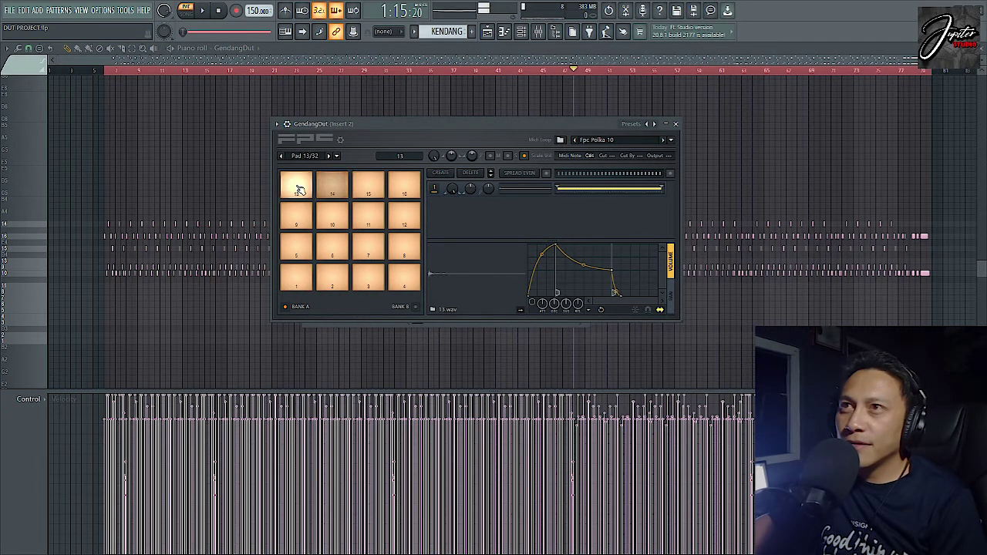
Close the FPC and channel rack, and play the kendang pattern from its start at bar 6 before stopping.
click(676, 124)
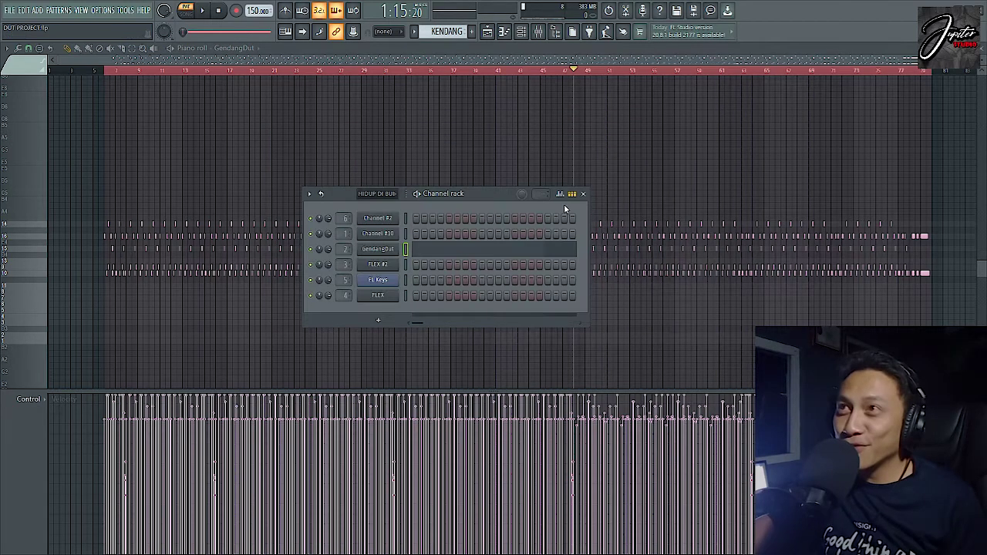
click(583, 194)
scroll(96, 222, up, 3)
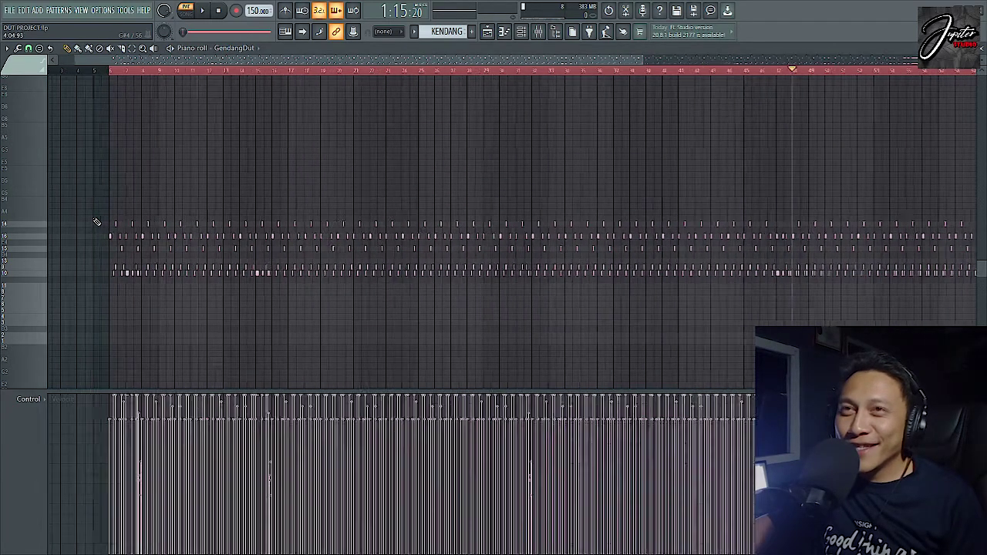
scroll(101, 201, up, 5)
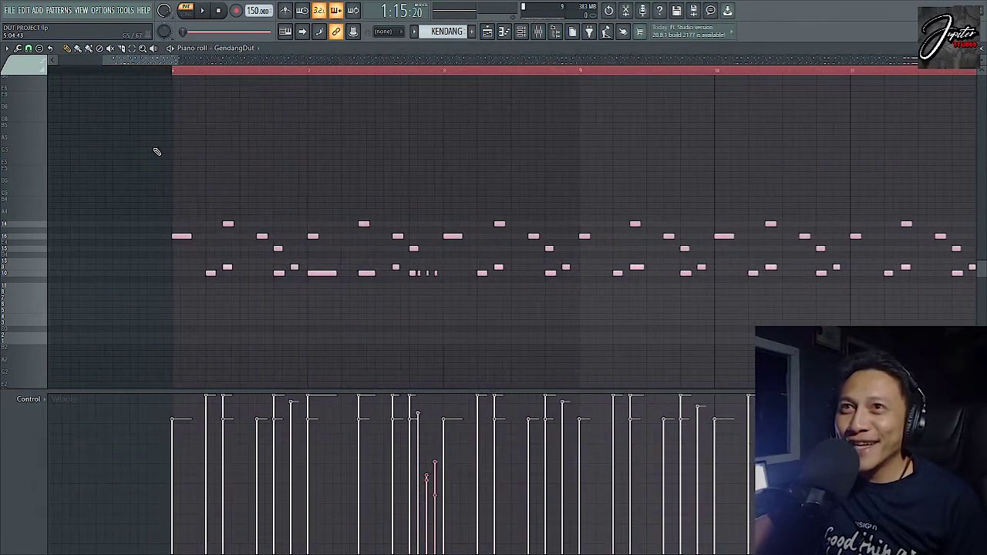
click(176, 73)
key(space)
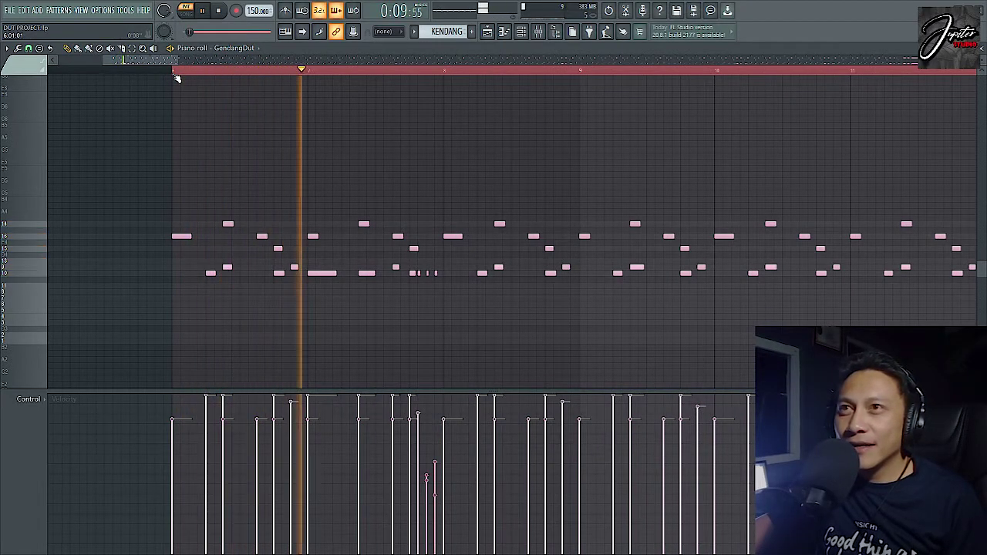
scroll(200, 158, down, 5)
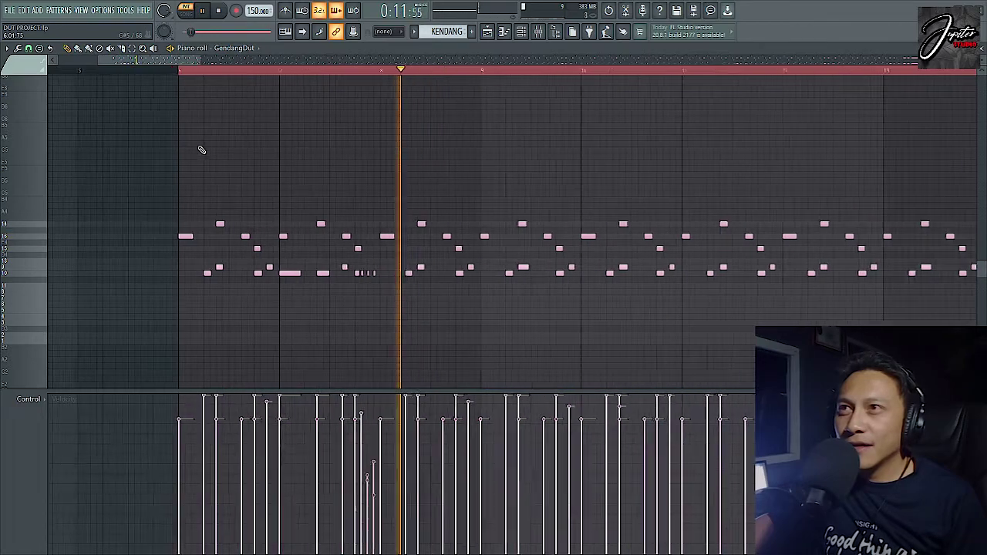
scroll(201, 151, down, 3)
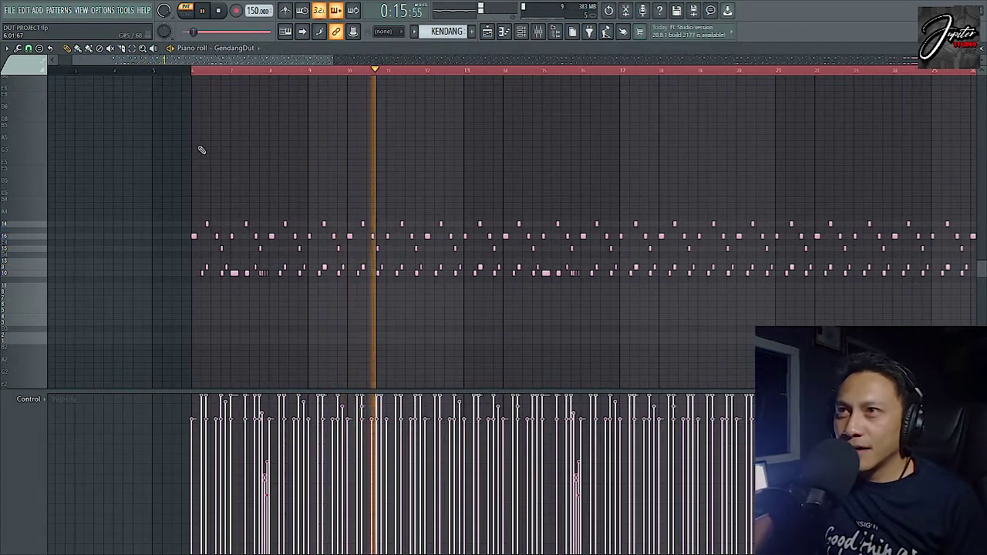
key(space)
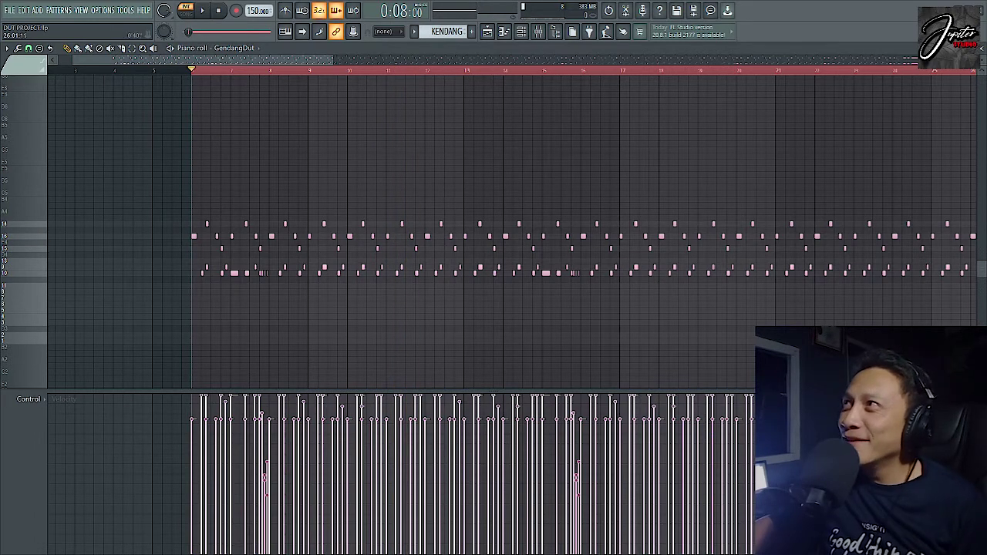
Close the kendang piano roll and leave only the DRUM and KENDANG tracks unmuted in the playlist.
click(981, 48)
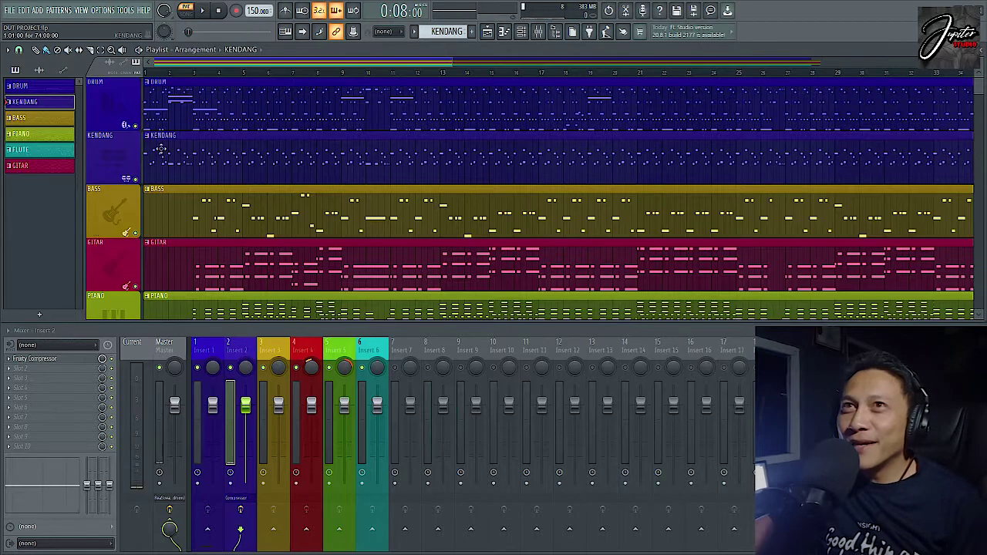
right_click(136, 126)
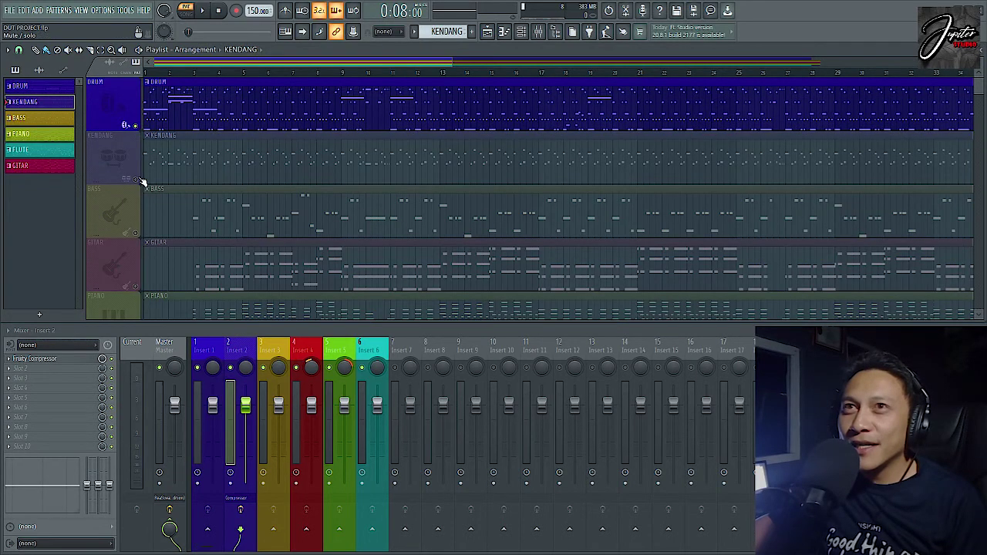
click(136, 180)
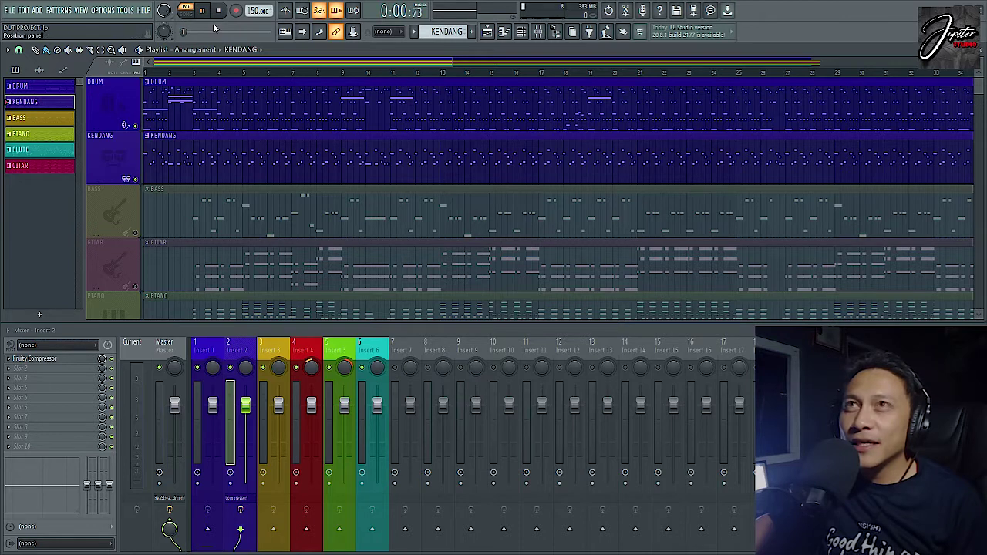
Switch to song mode and play the drum and kendang tracks together from the start before stopping.
click(190, 15)
key(space)
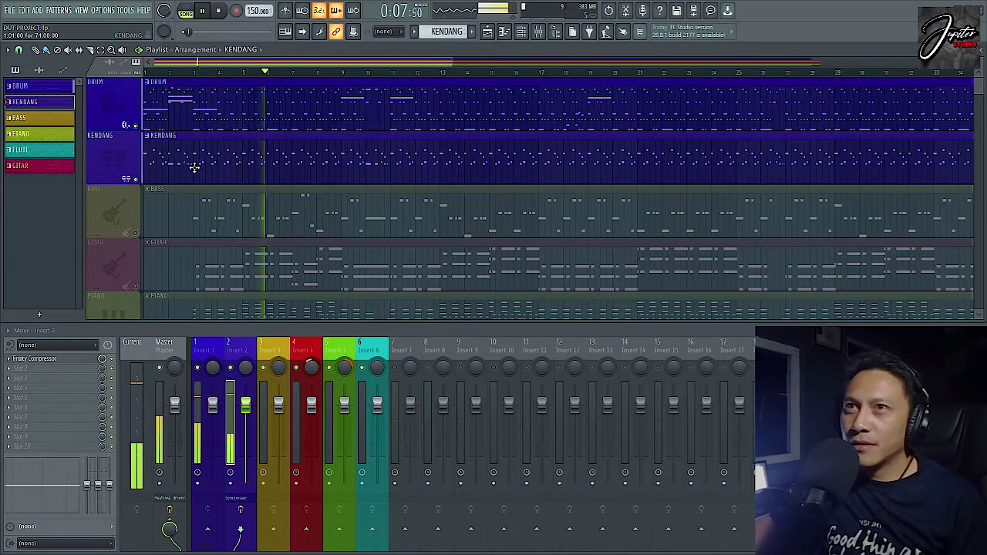
key(space)
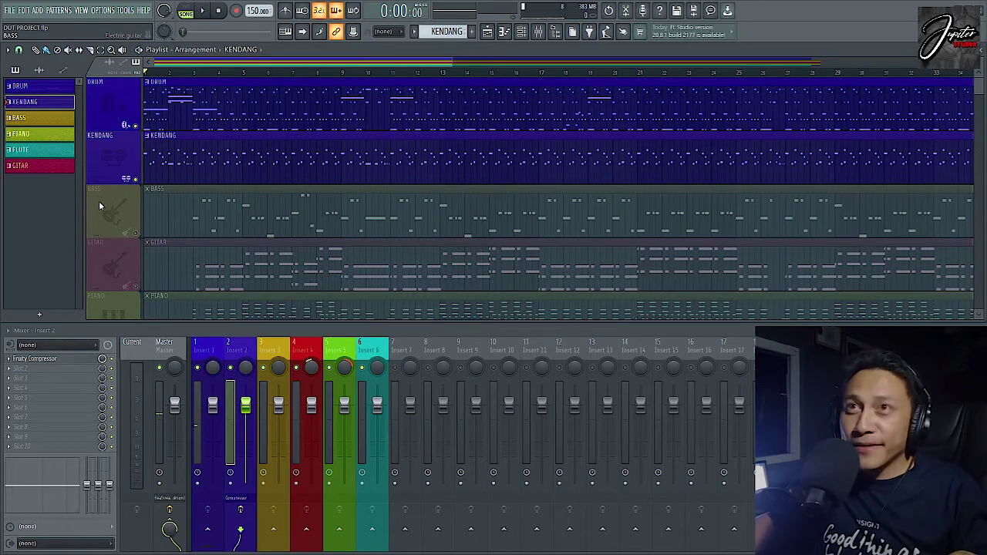
Solo the BASS track and open its pattern in the piano roll, showing the opening notes from bar 8.
right_click(136, 234)
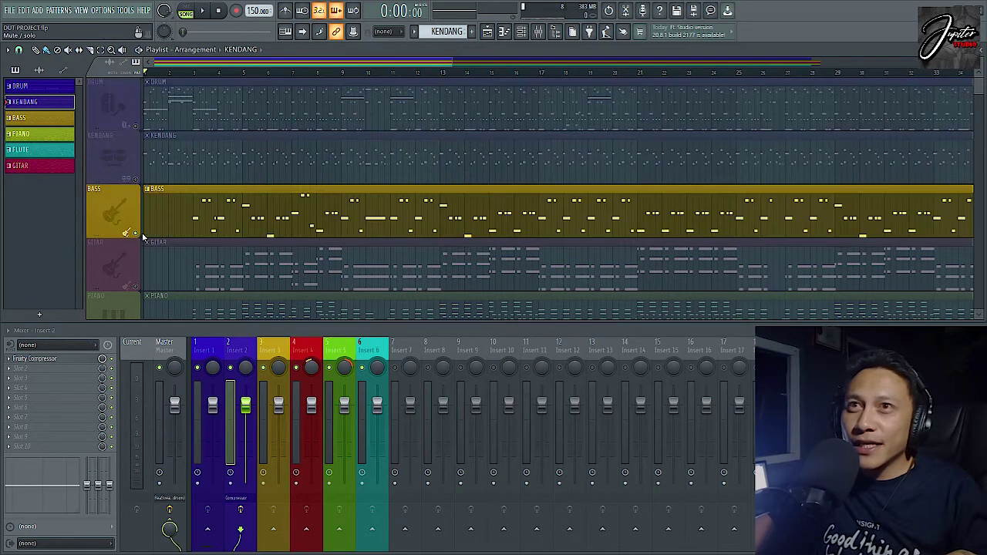
double_click(188, 191)
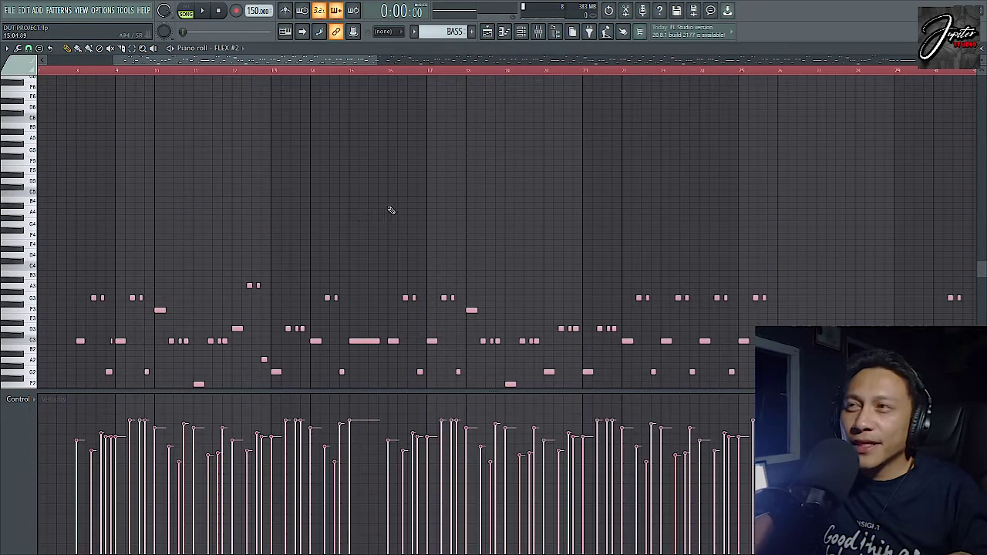
scroll(388, 209, down, 2)
scroll(183, 223, up, 4)
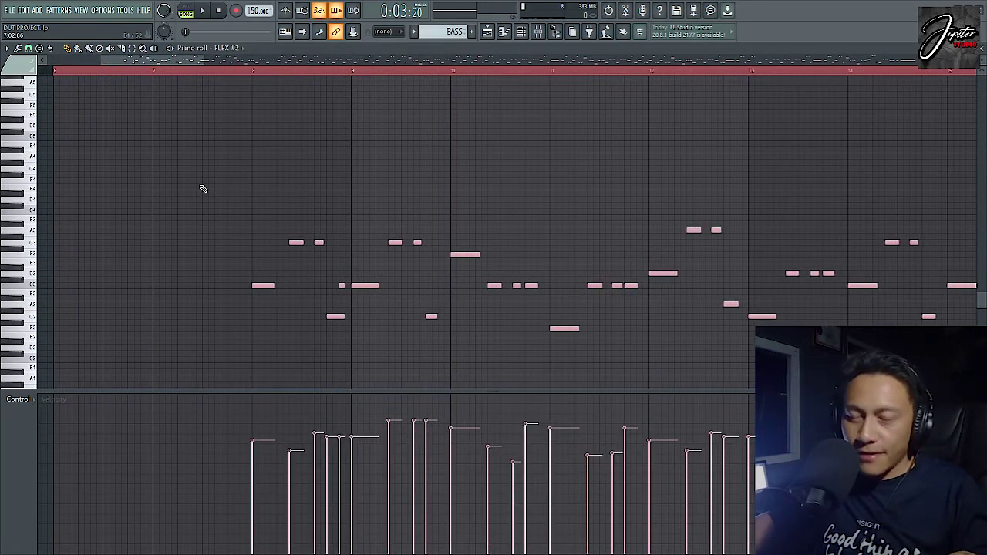
scroll(203, 189, down, 3)
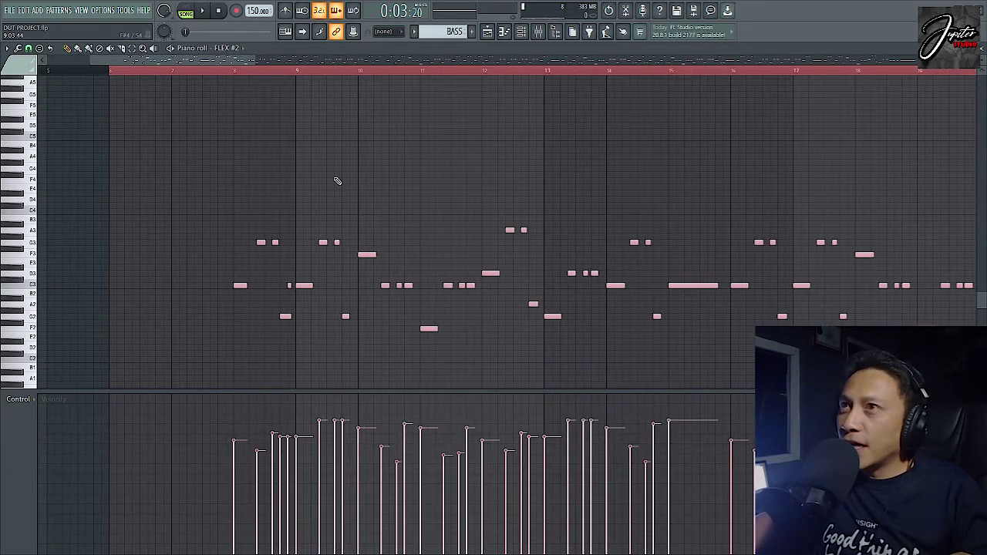
scroll(324, 178, down, 6)
scroll(198, 227, up, 6)
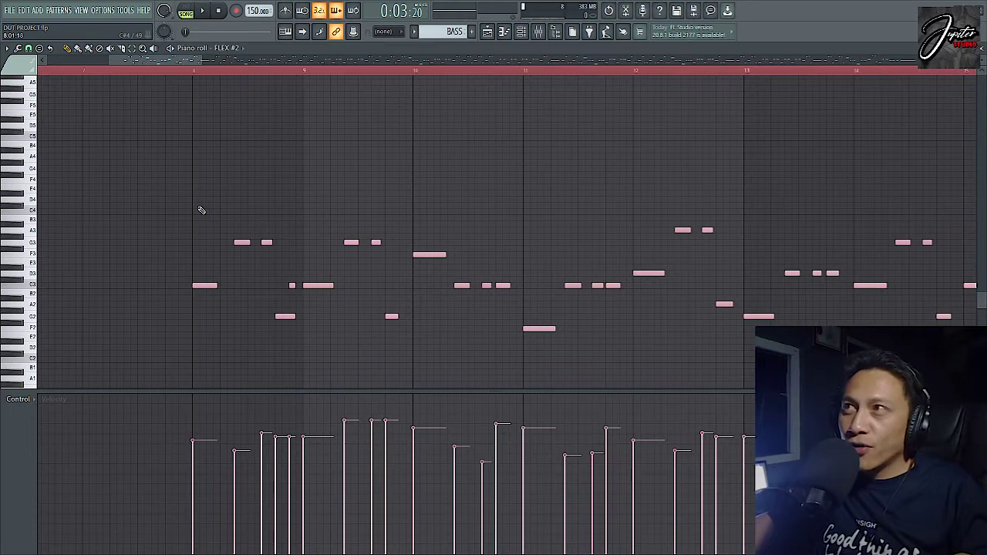
scroll(201, 210, up, 2)
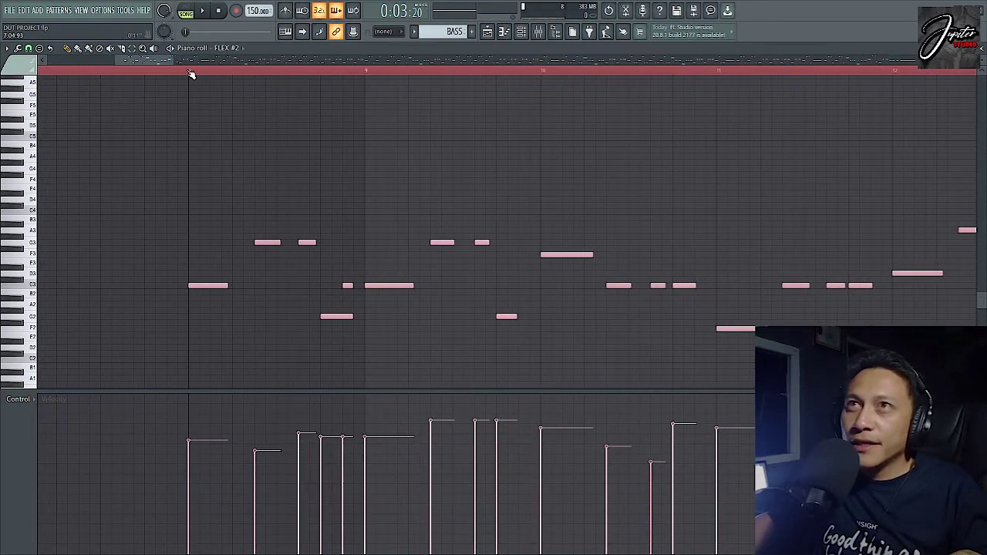
Open the FLEX #2 instrument from the channel rack, browse its General Midi Library presets to Electric Pick Bass, and close it.
click(522, 32)
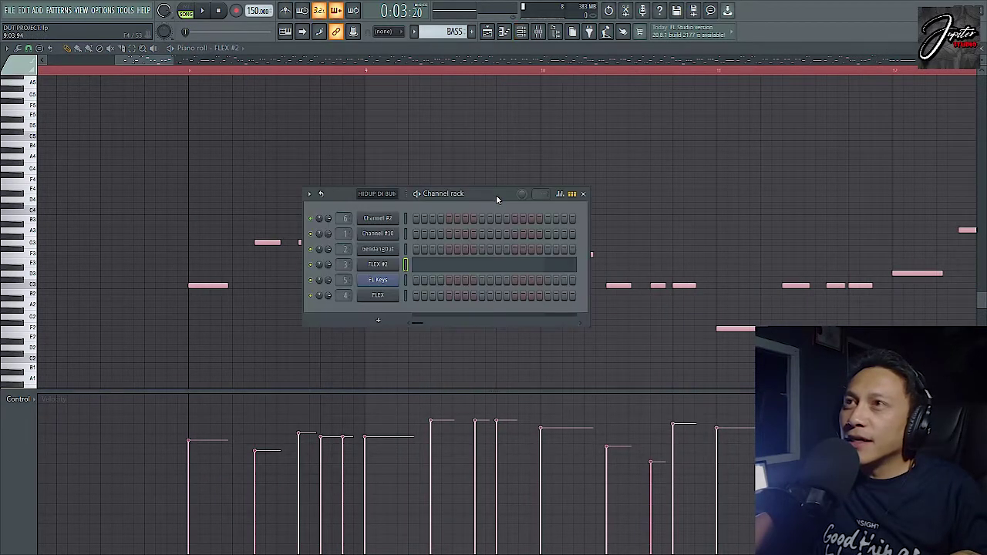
click(379, 265)
drag(393, 164, 360, 92)
scroll(355, 220, down, 15)
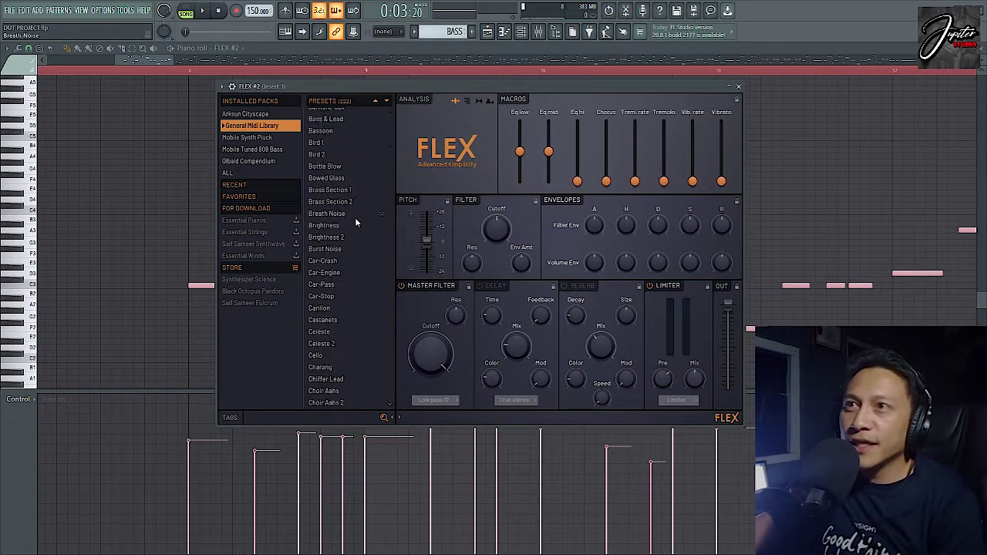
scroll(351, 204, down, 4)
scroll(343, 201, up, 4)
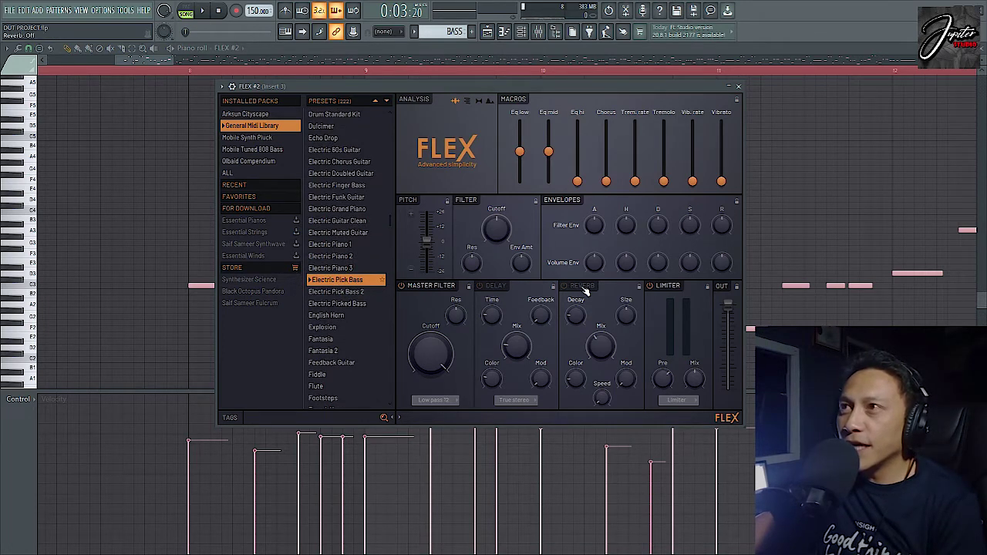
click(738, 86)
Close the channel rack and play the bass pattern from bar 8 in pattern mode before stopping.
scroll(331, 111, down, 2)
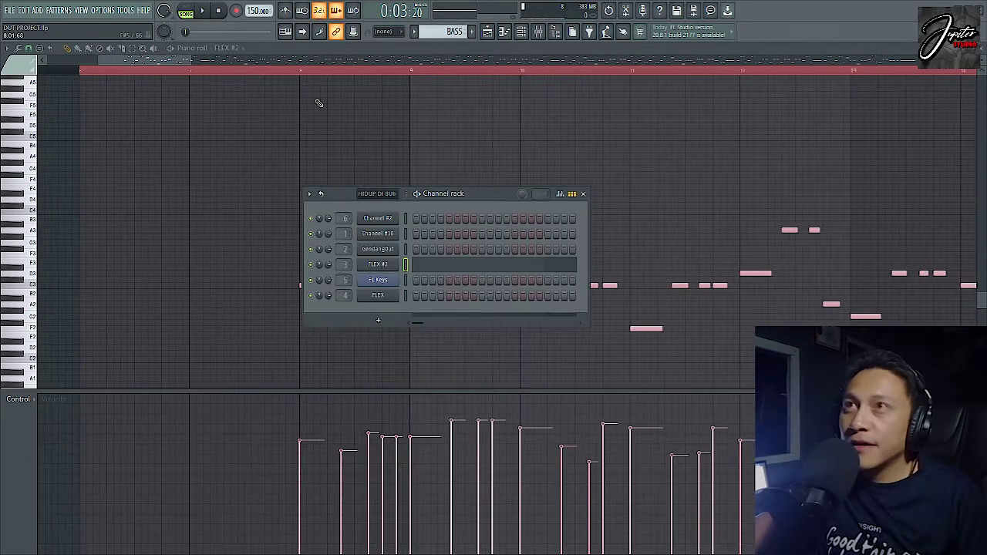
click(584, 195)
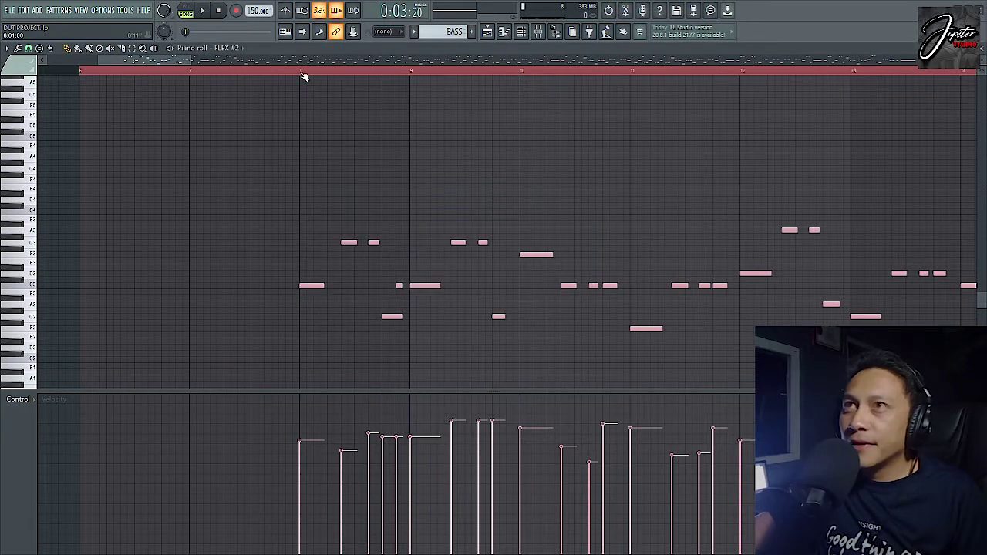
click(300, 72)
key(space)
scroll(256, 177, down, 3)
scroll(254, 179, down, 2)
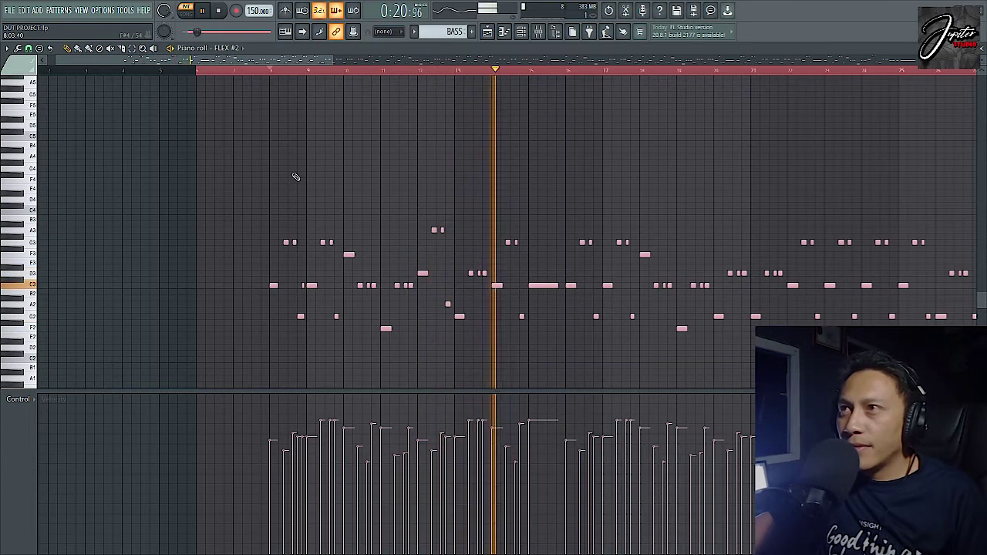
key(space)
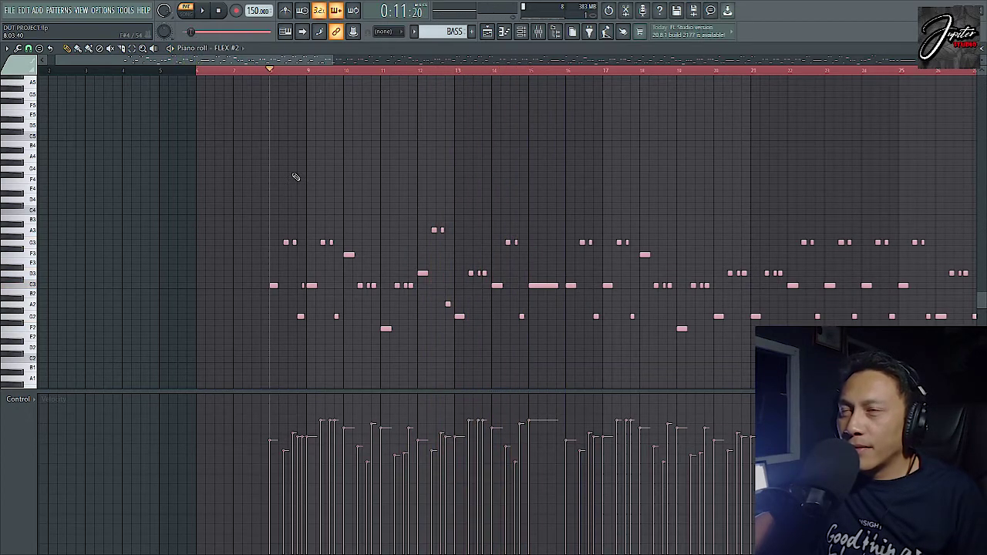
Examine the first bass notes at bar 8 up close and play them briefly.
ctrl+scroll(293, 185, up, 5)
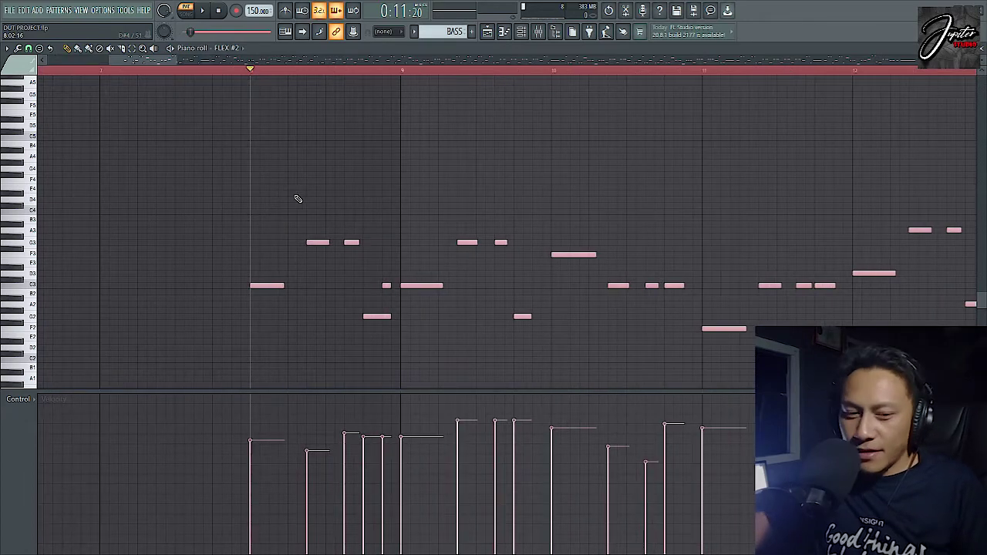
ctrl+scroll(297, 199, up, 2)
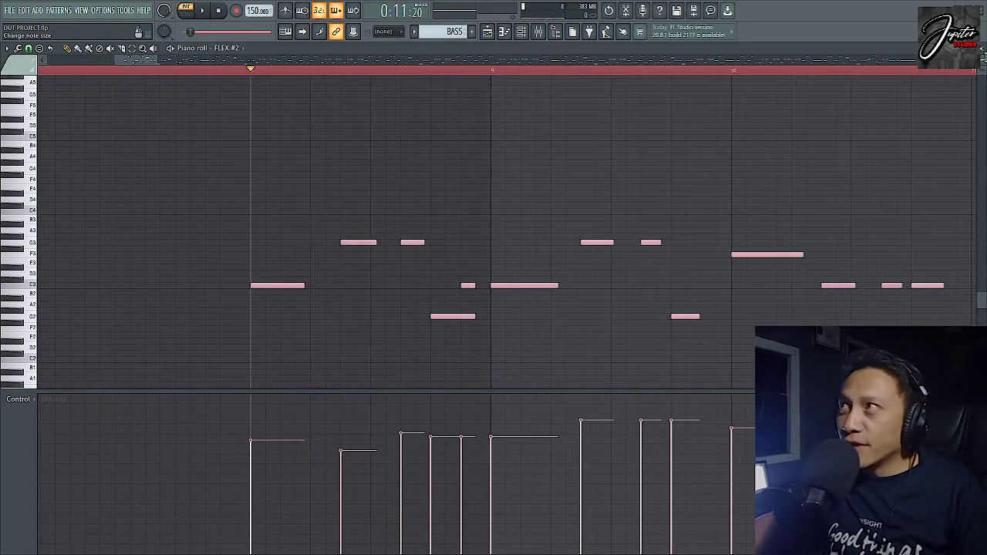
alt+scroll(298, 285, up, 3)
ctrl+scroll(469, 203, up, 3)
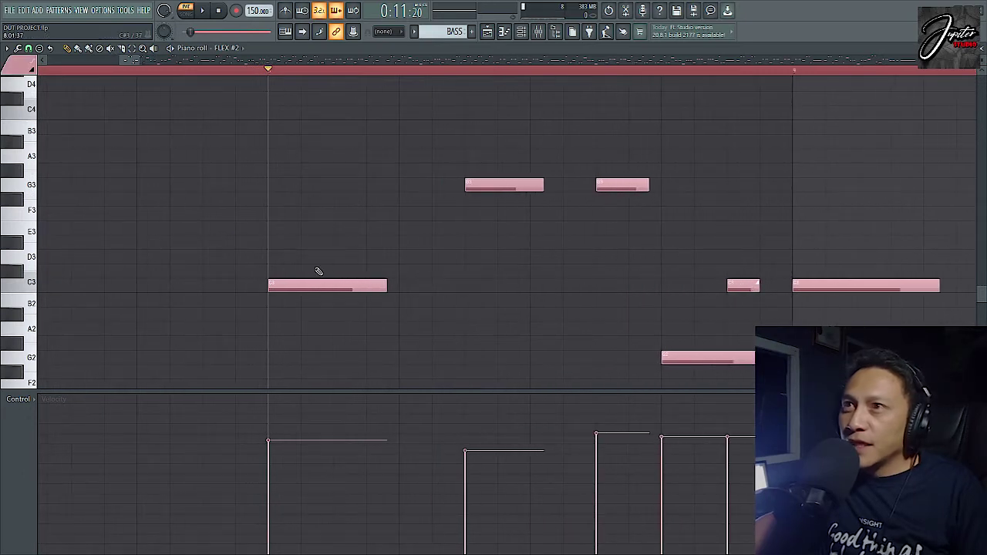
key(space)
key(space)
Lower the first bass note at bar 8 to G2, add a short B2 slide note at its start, and audition the slide.
scroll(296, 285, down, 5)
scroll(295, 165, up, 3)
drag(292, 194, 298, 283)
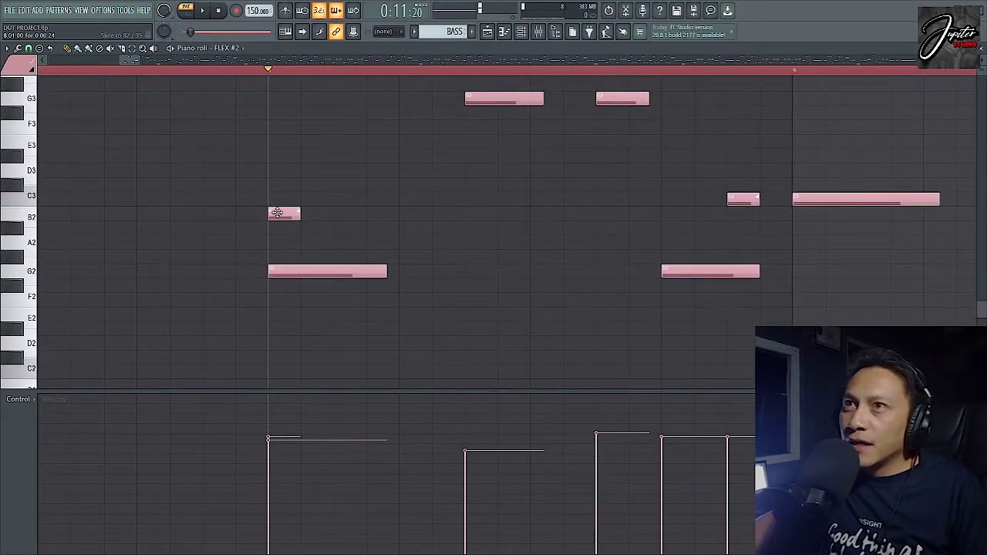
key(space)
key(space)
key(space)
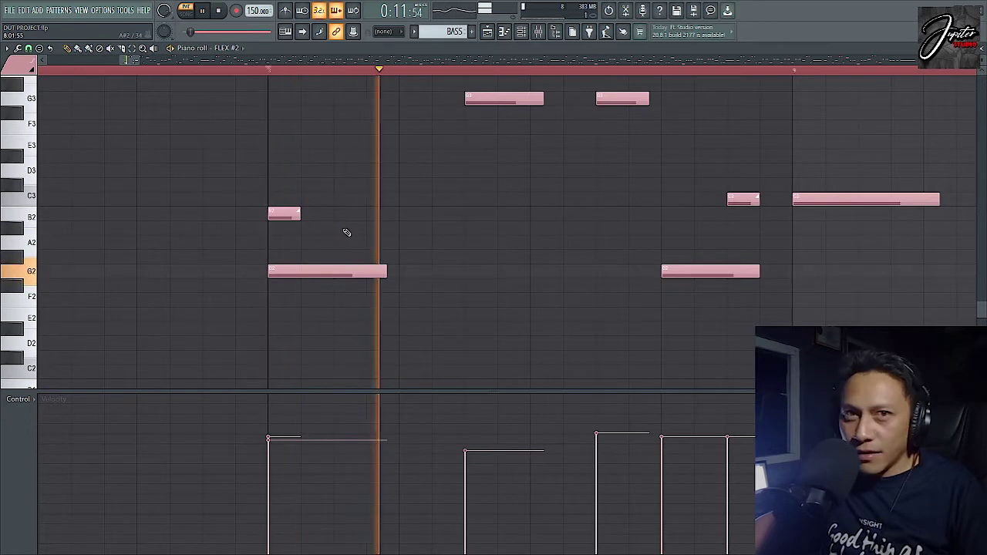
key(space)
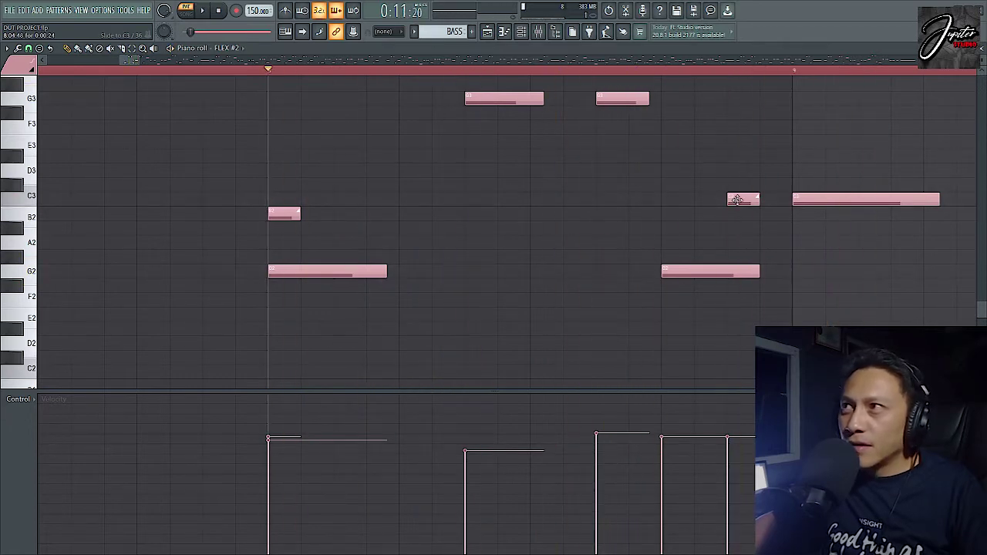
Remove the short C3 slide note before bar 9 and replay the bass line from bar 8.
key(space)
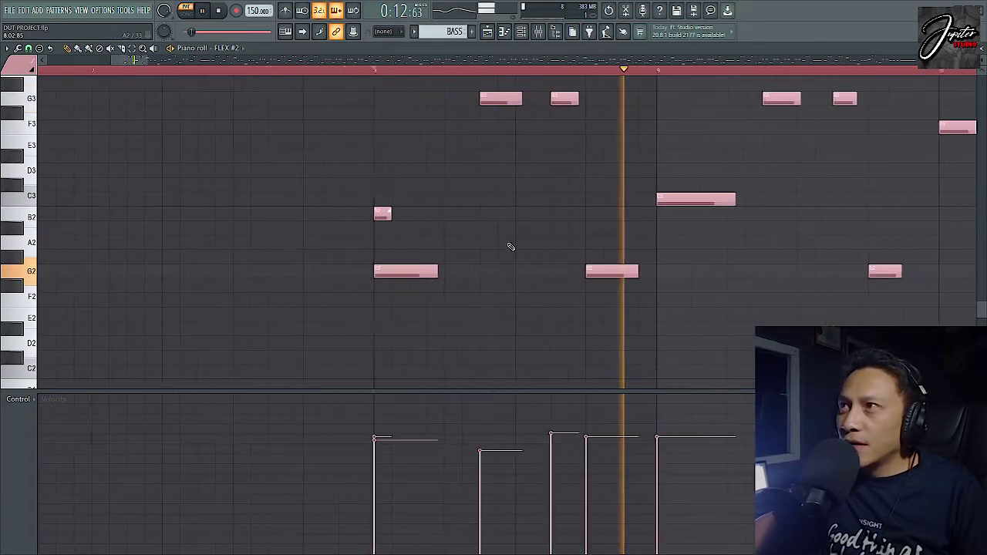
key(space)
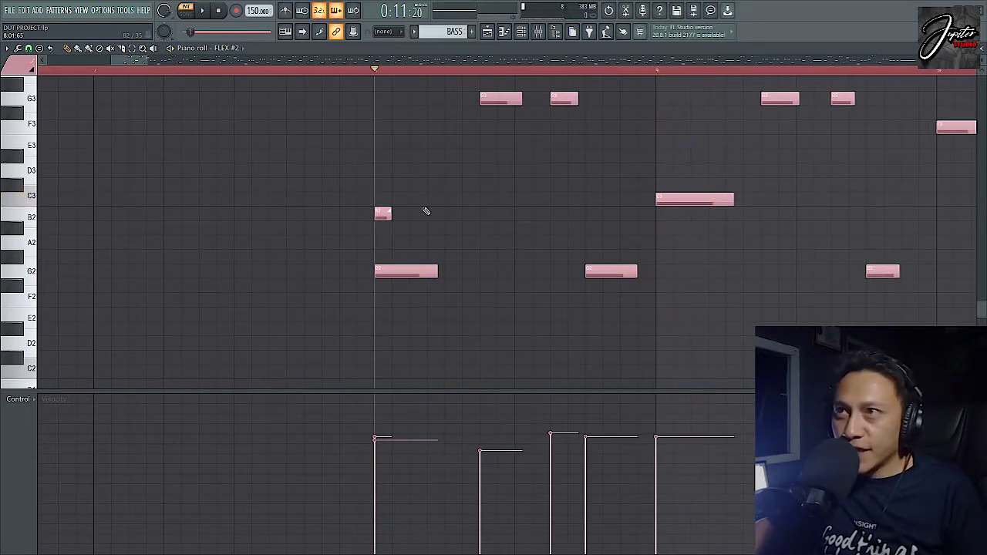
ctrl+scroll(326, 223, down, 2)
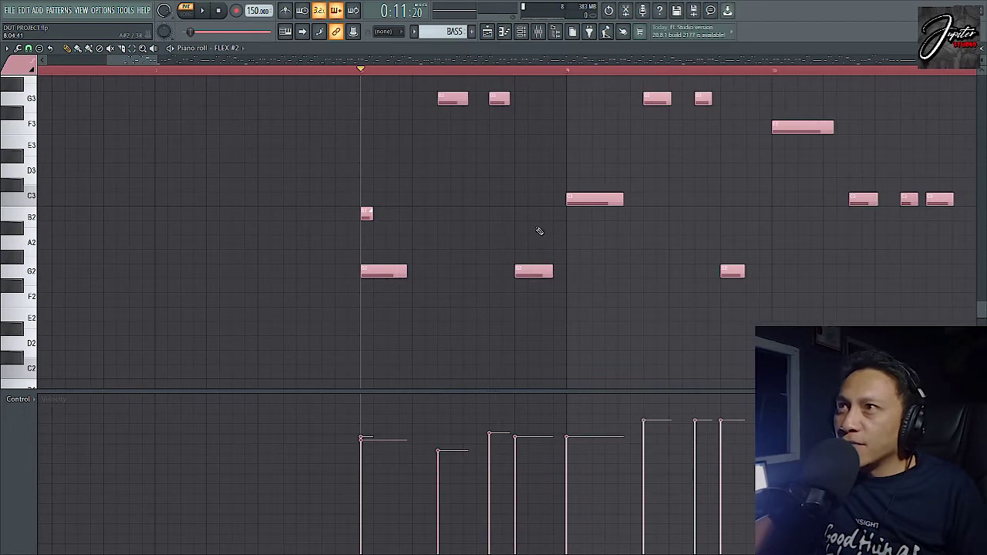
ctrl+scroll(509, 236, down, 3)
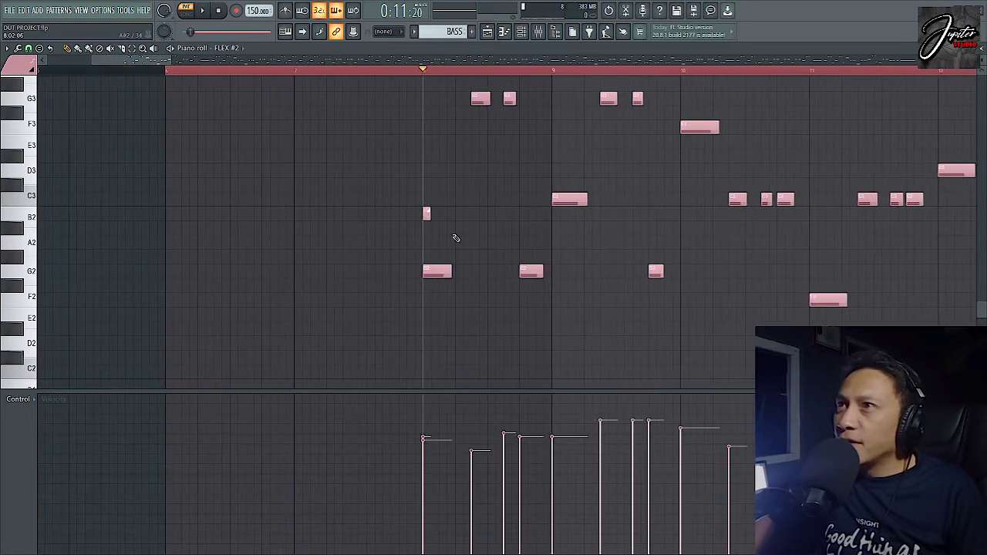
Remove the short B2 slide note at bar 8 and raise the first bass note back to C3.
ctrl+scroll(420, 243, up, 5)
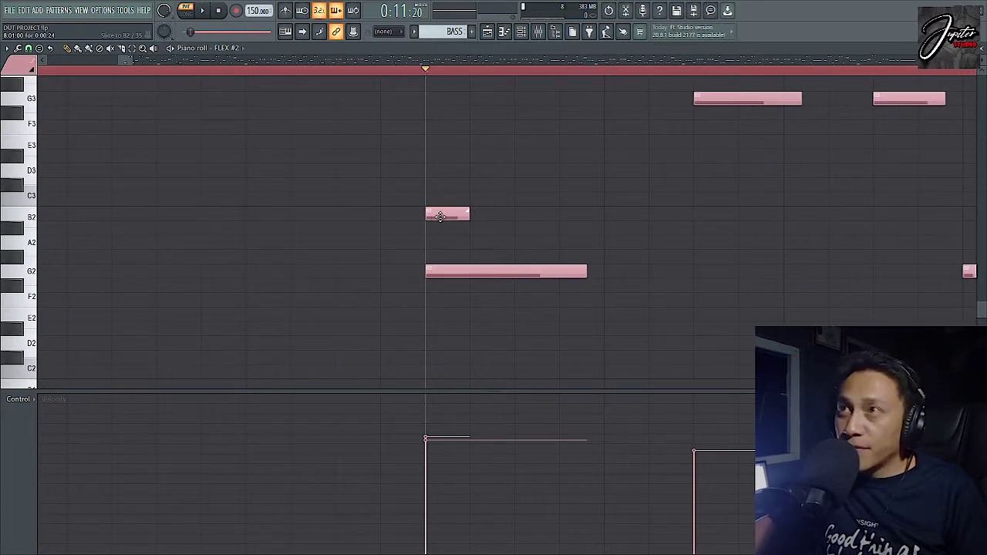
ctrl+scroll(412, 237, down, 1)
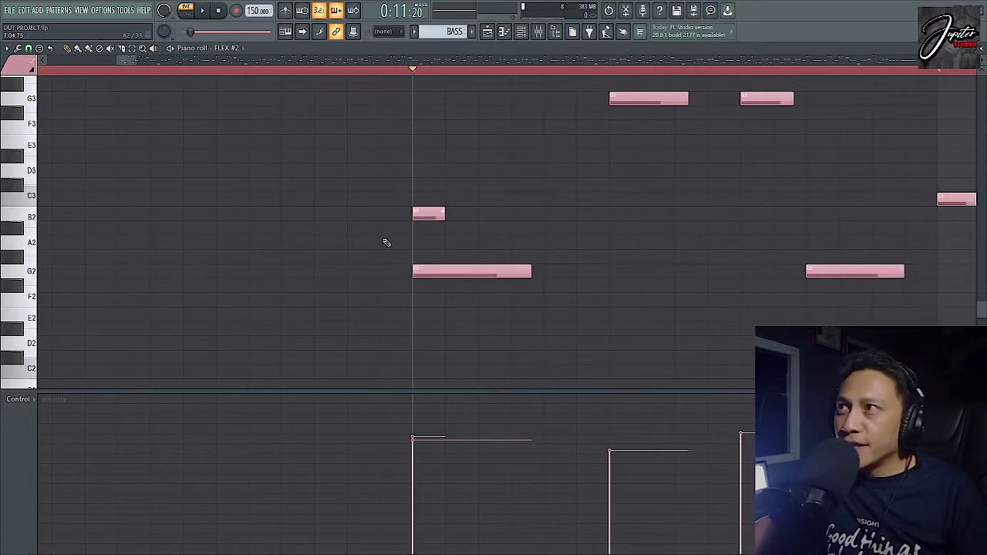
ctrl+scroll(368, 242, down, 2)
ctrl+scroll(386, 223, up, 5)
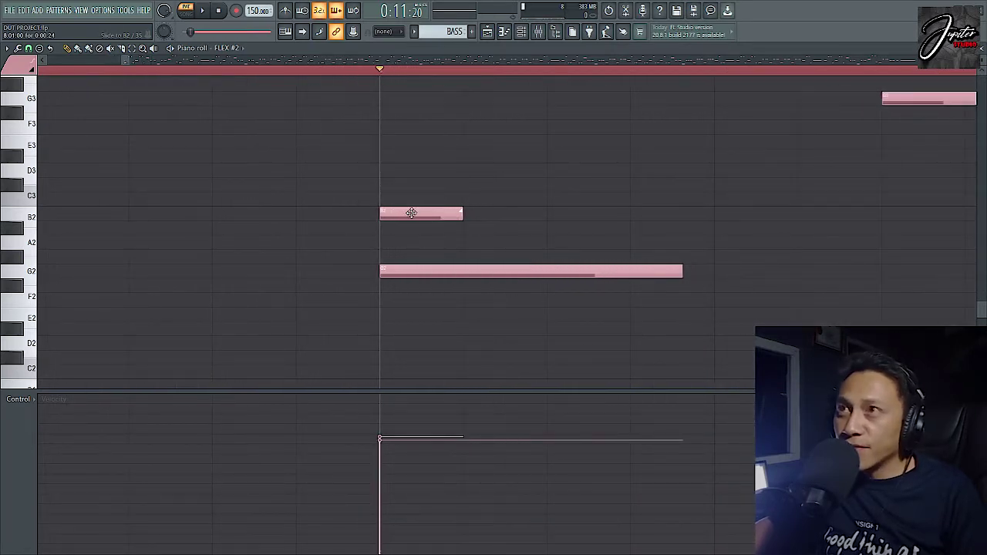
drag(409, 277, 404, 198)
ctrl+scroll(392, 265, down, 5)
ctrl+scroll(375, 256, up, 6)
ctrl+scroll(347, 253, down, 3)
ctrl+scroll(347, 253, down, 4)
ctrl+scroll(304, 269, up, 2)
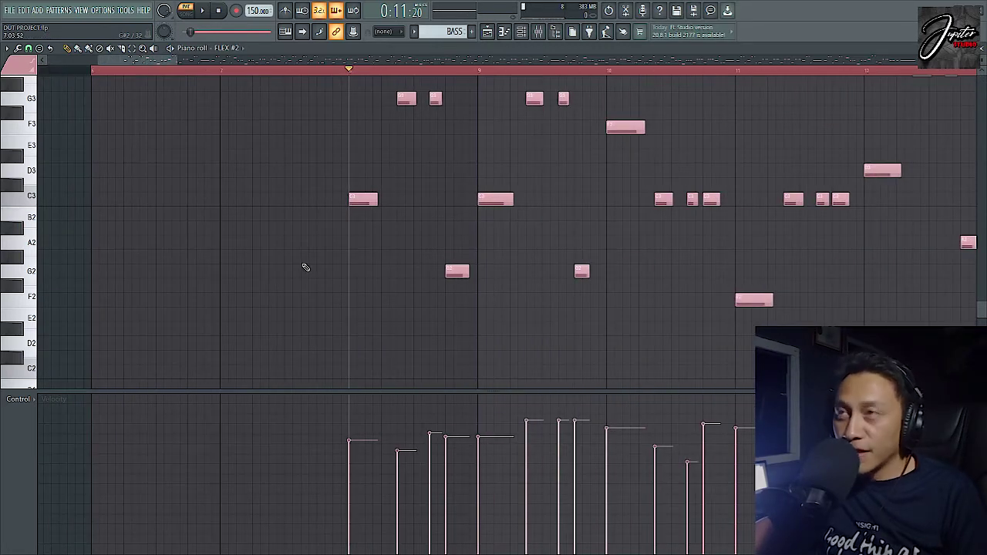
Play the bass line from bar 8 without the slide note and stop playback.
key(space)
scroll(304, 266, up, 4)
scroll(283, 253, down, 2)
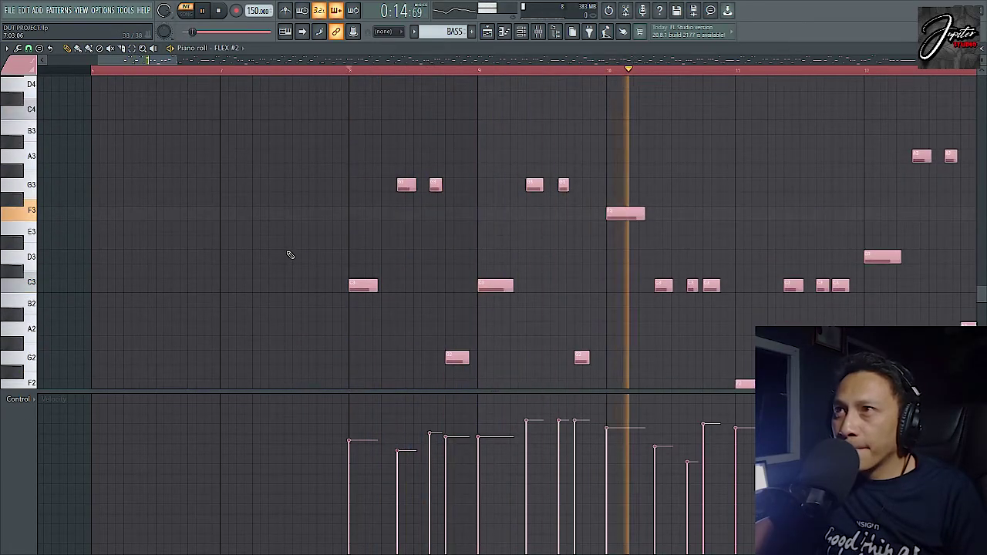
ctrl+scroll(288, 255, down, 2)
ctrl+scroll(287, 253, down, 3)
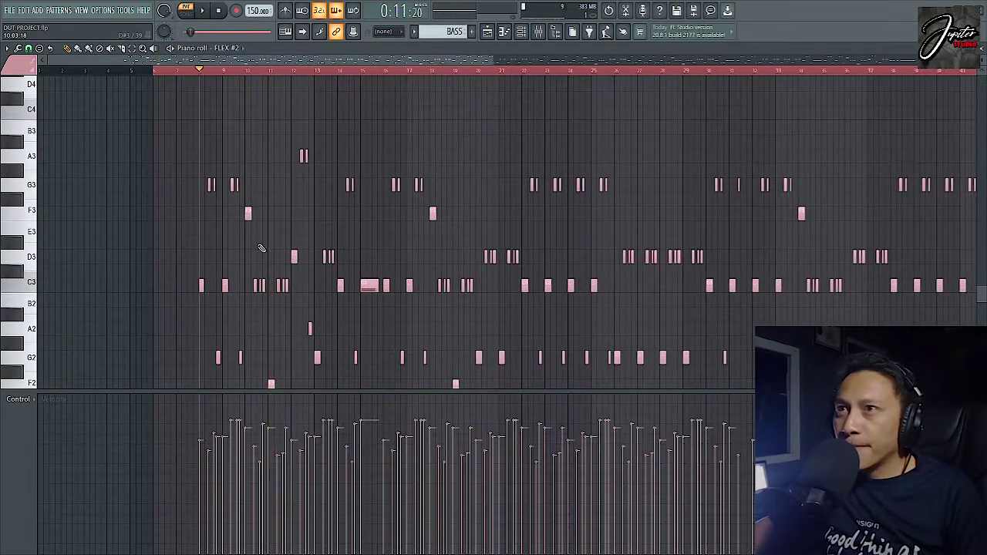
Go to the later part of the bass pattern and play it briefly from bar 46.
ctrl+scroll(287, 255, down, 2)
ctrl+scroll(567, 325, up, 5)
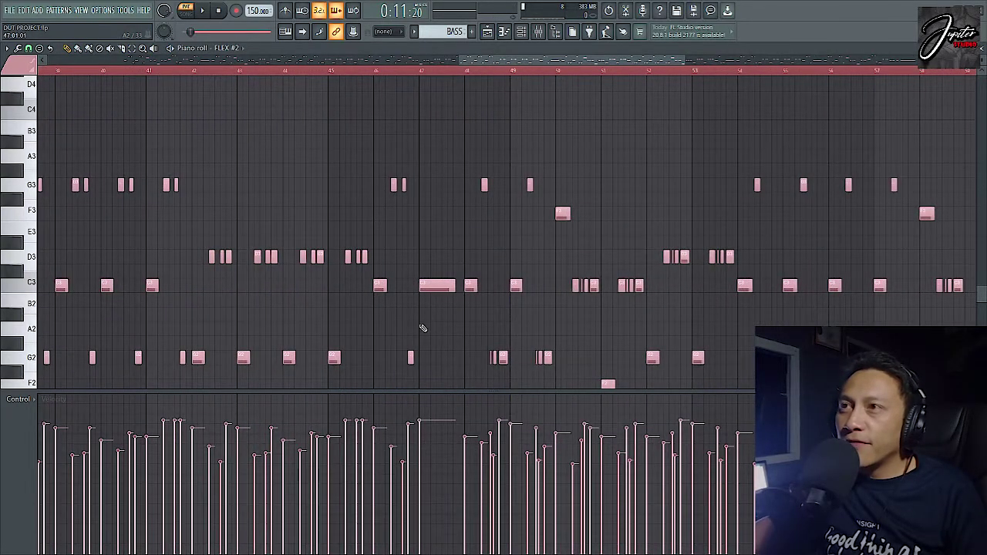
ctrl+scroll(423, 328, up, 2)
key(space)
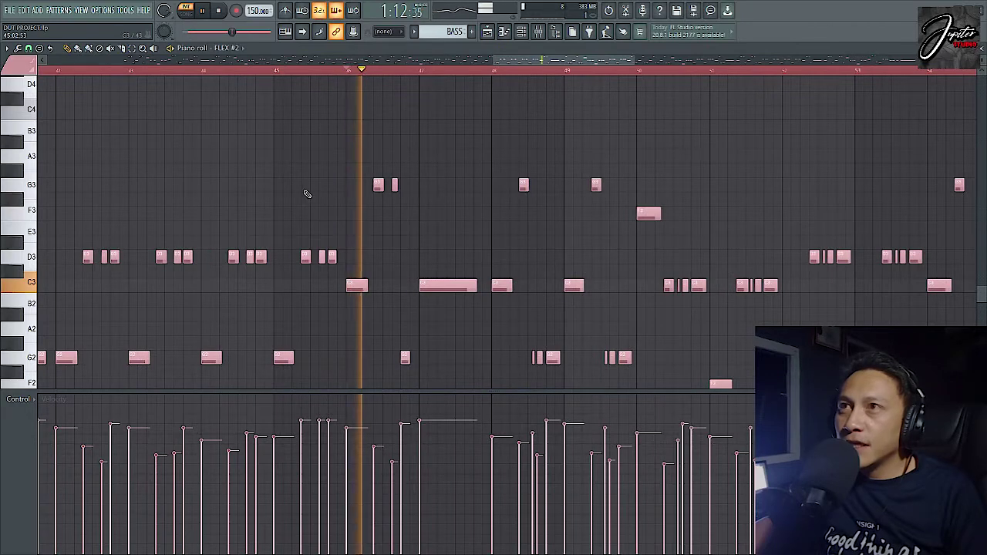
key(space)
Play the bass pattern from bar 48 to hear the busier notes and stop playback.
click(496, 74)
key(space)
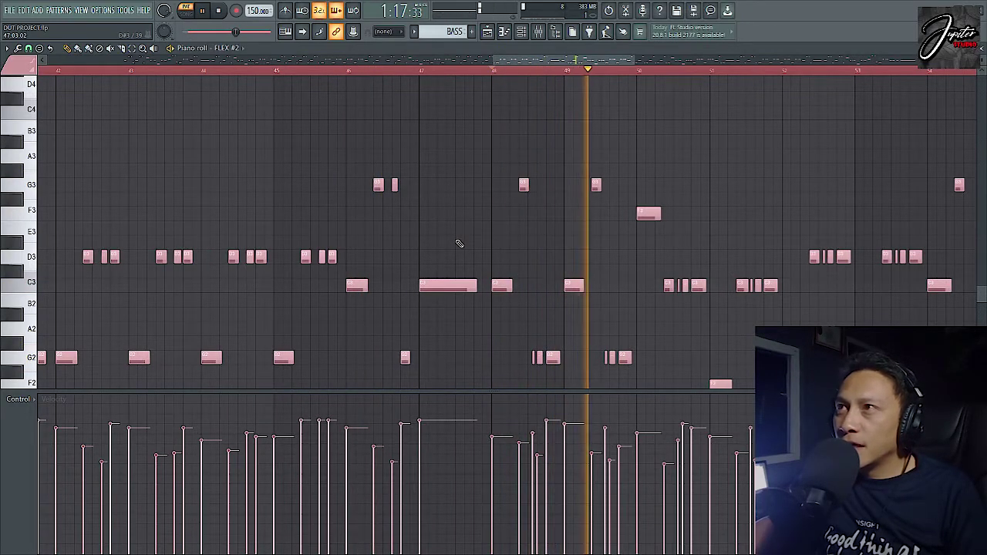
scroll(375, 221, down, 4)
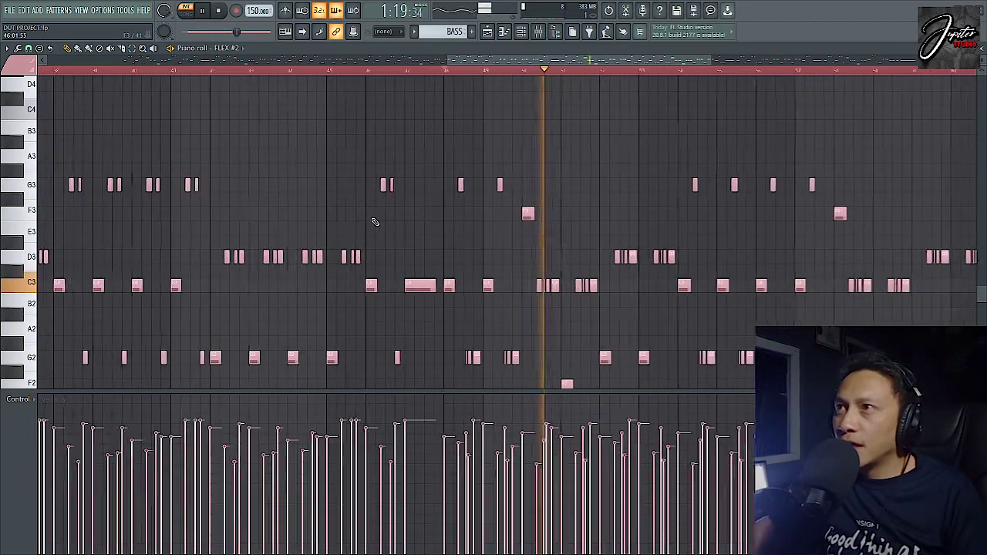
scroll(375, 221, down, 2)
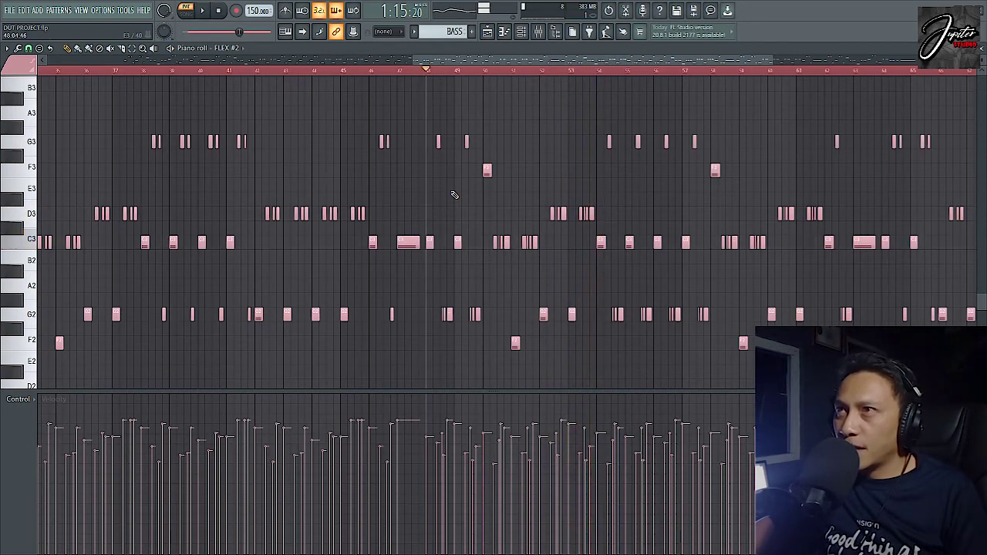
key(space)
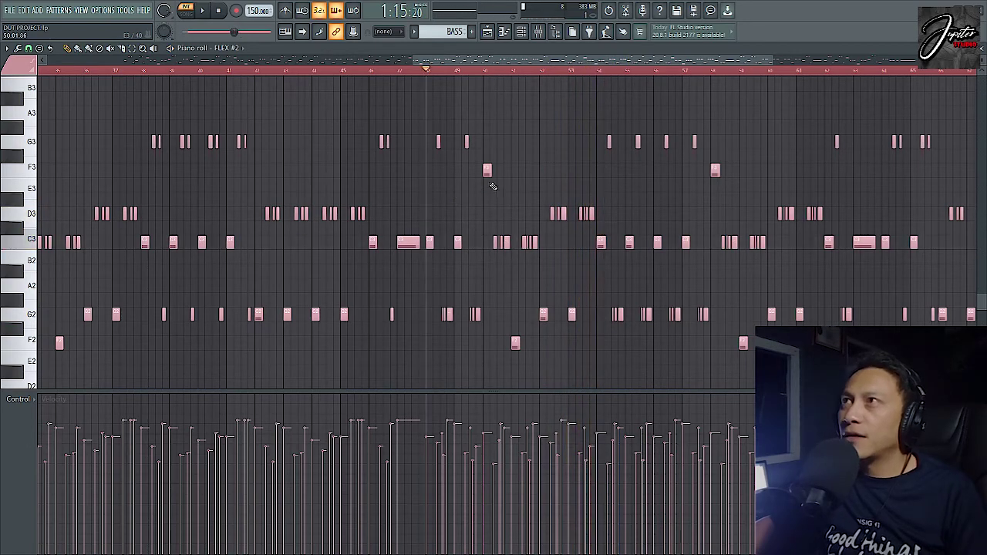
Return to the playlist and unmute the KENDANG and DRUM tracks to hear them with BASS in song mode.
click(983, 49)
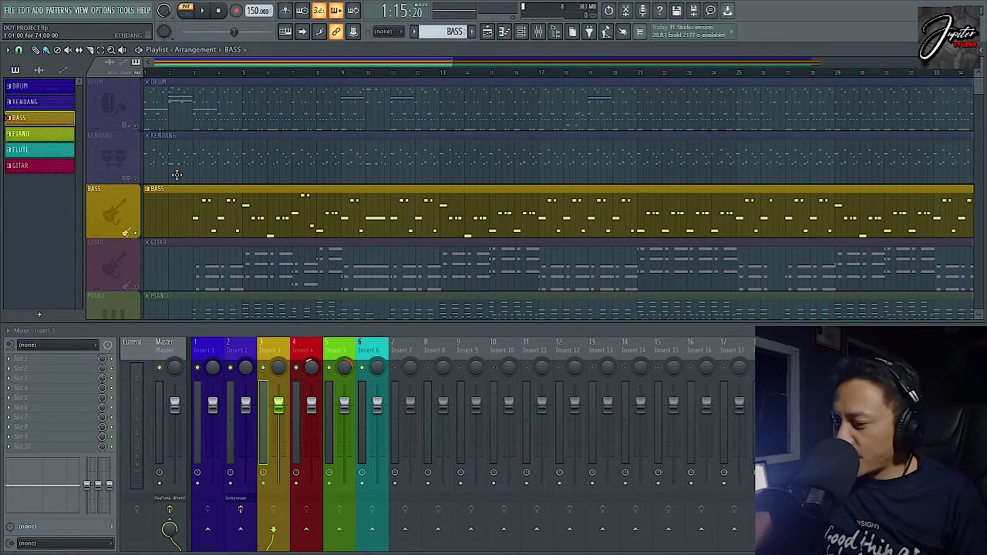
click(135, 179)
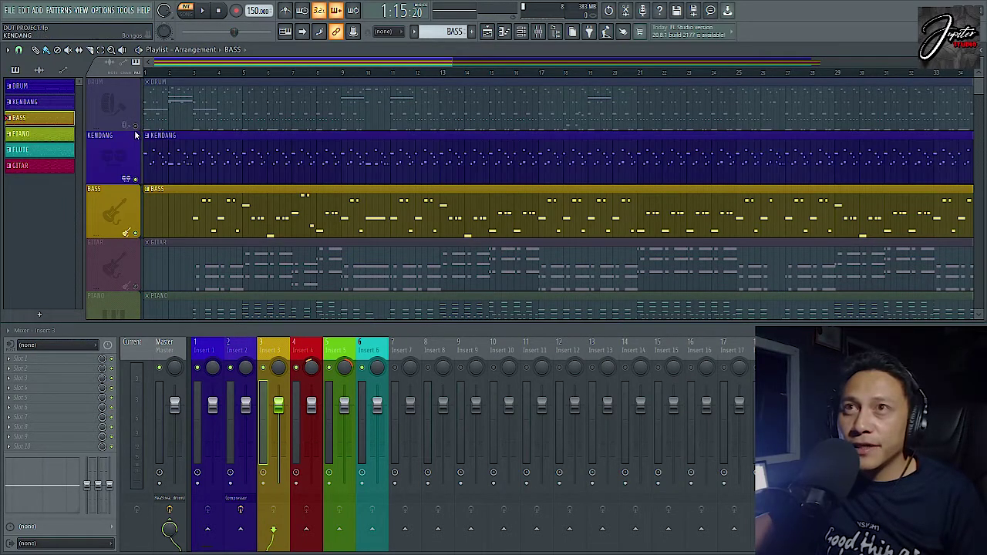
click(135, 125)
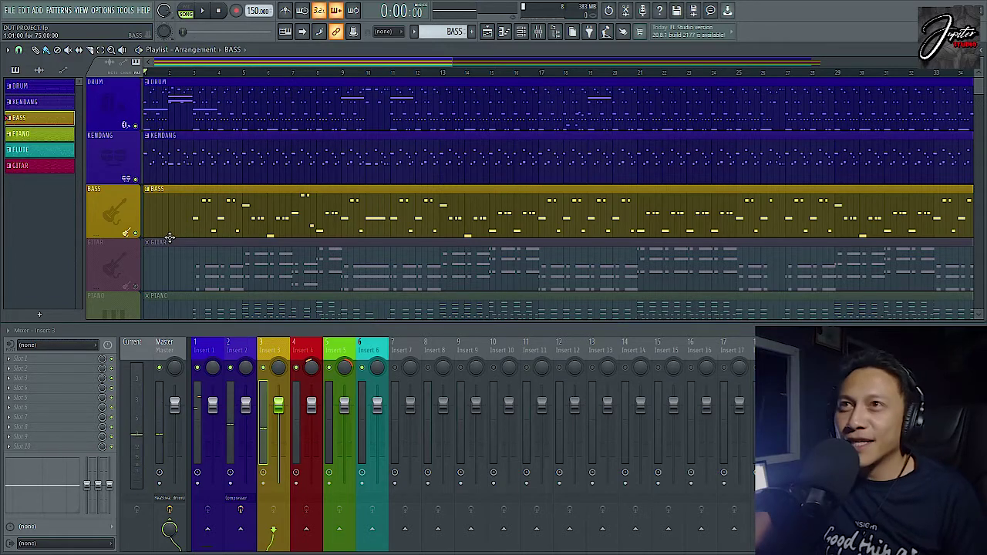
scroll(181, 258, down, 2)
scroll(181, 257, up, 2)
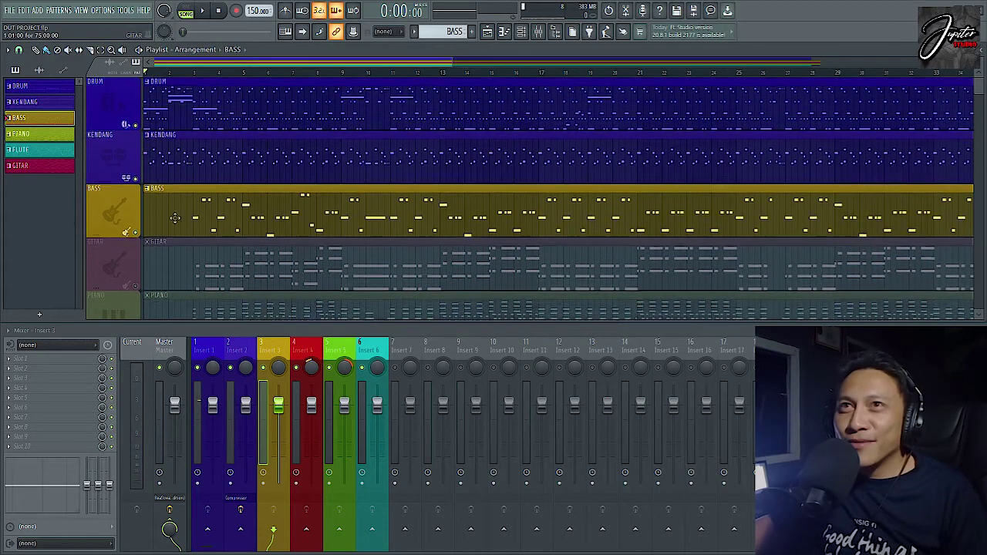
Solo the GITAR track and open its pattern in the piano roll at the first chords in bar 8.
right_click(129, 286)
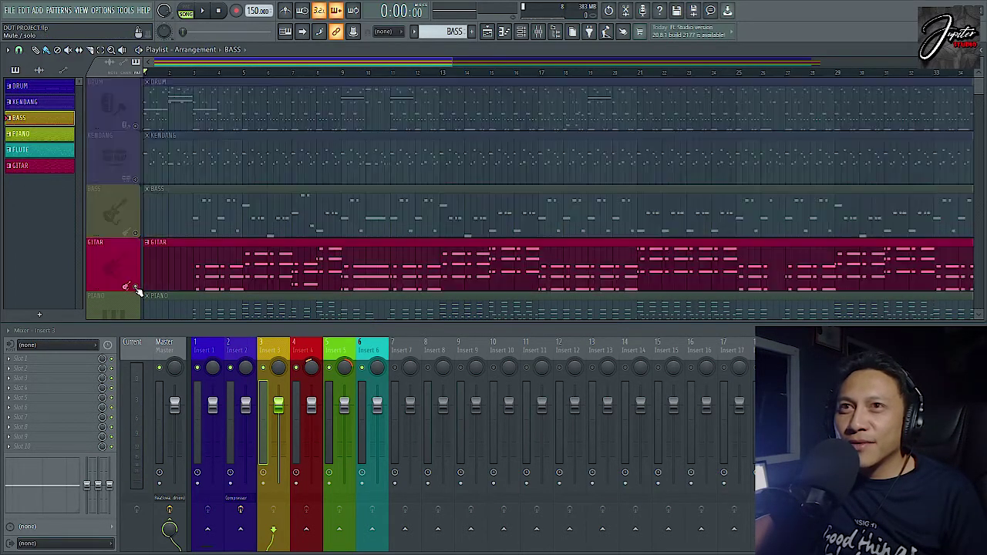
double_click(192, 245)
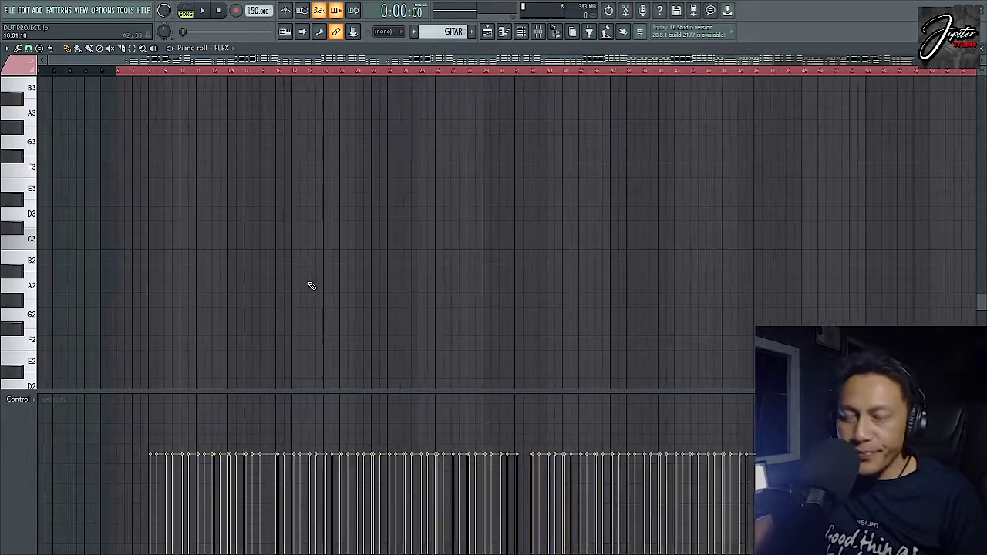
scroll(314, 282, up, 10)
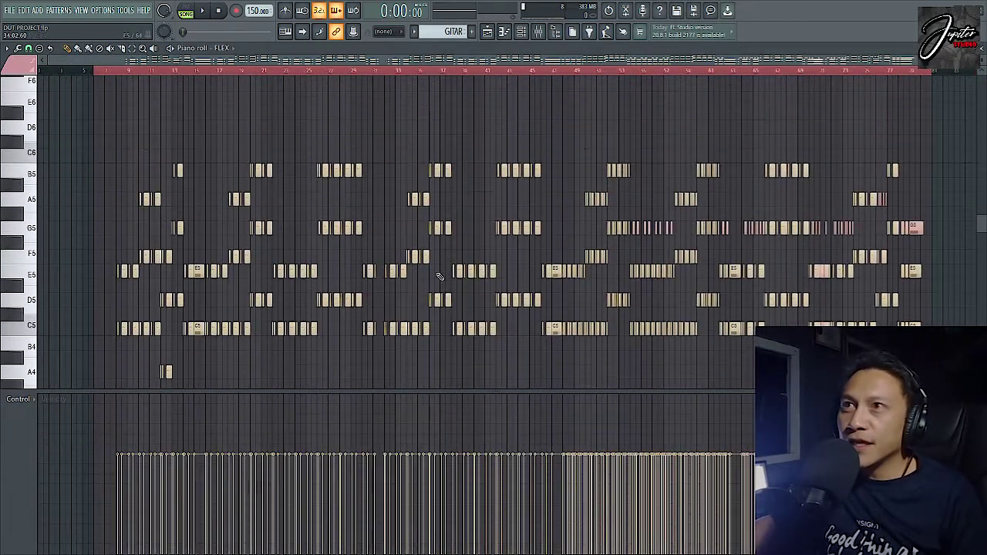
drag(983, 60, 982, 76)
scroll(106, 176, up, 6)
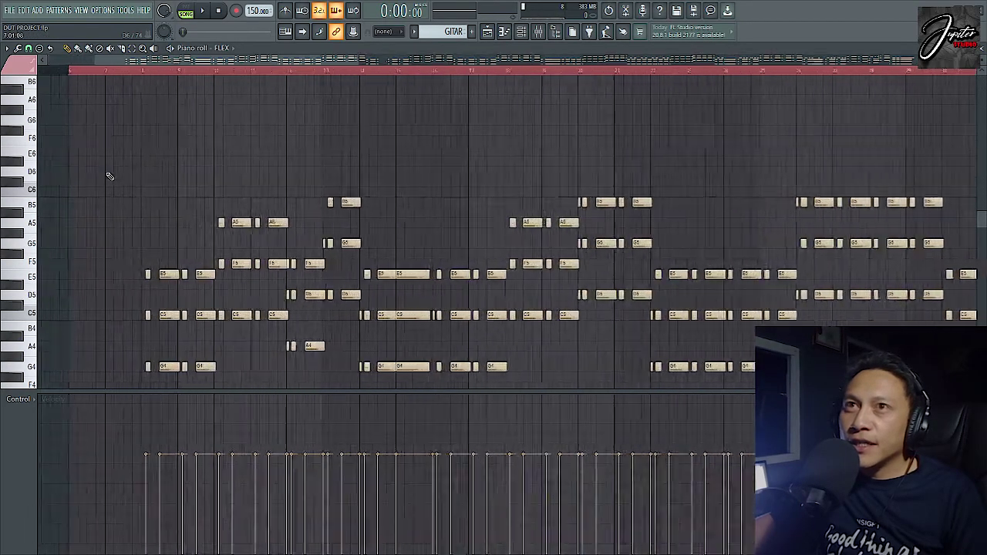
scroll(223, 181, up, 1)
scroll(223, 131, down, 3)
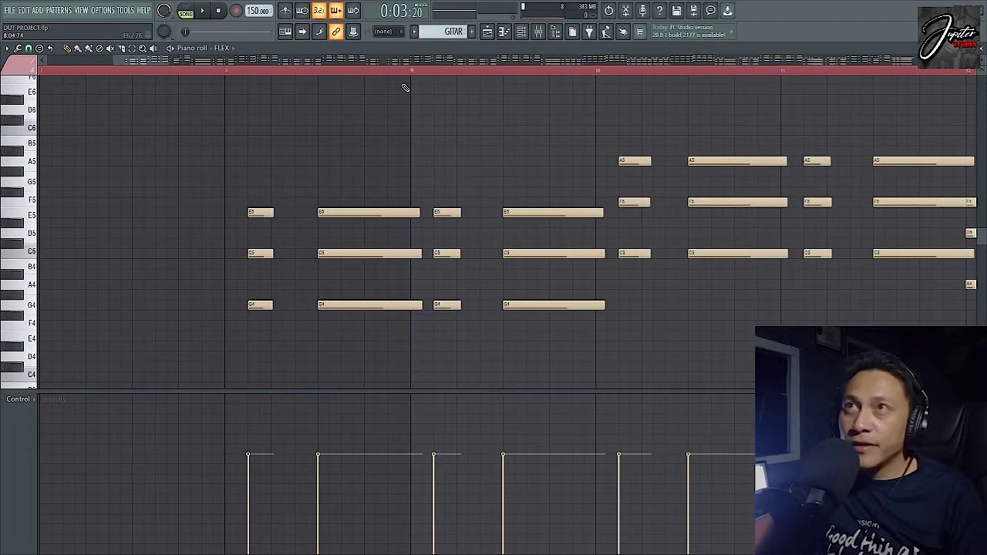
Inspect the preset selected in the guitar channel's FLEX instrument, and close the instrument and the channel rack.
click(523, 32)
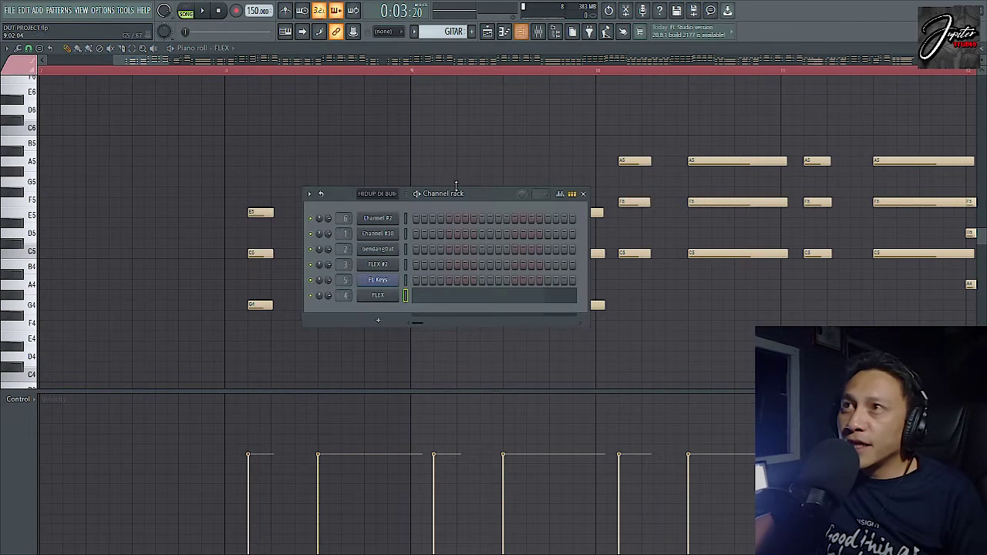
click(382, 297)
scroll(326, 272, down, 15)
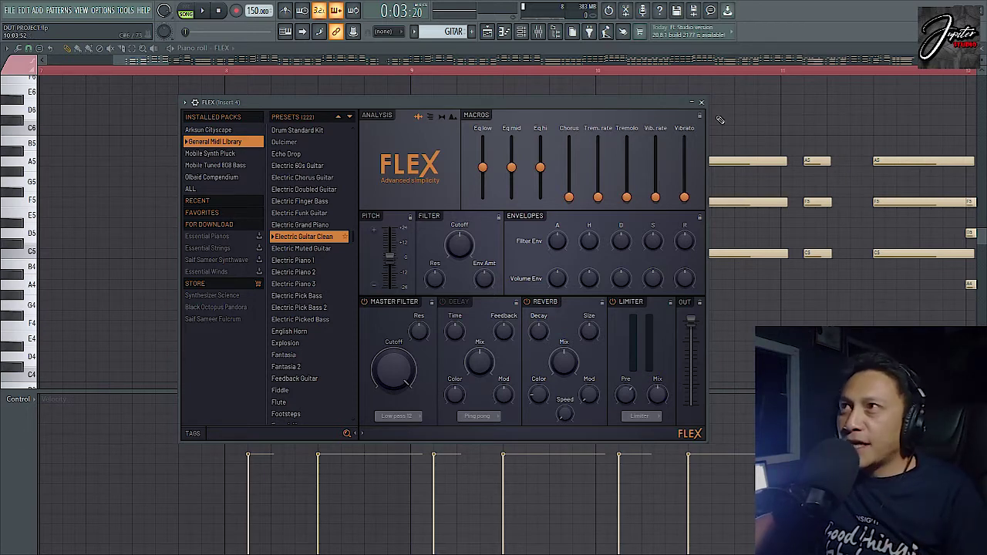
click(702, 103)
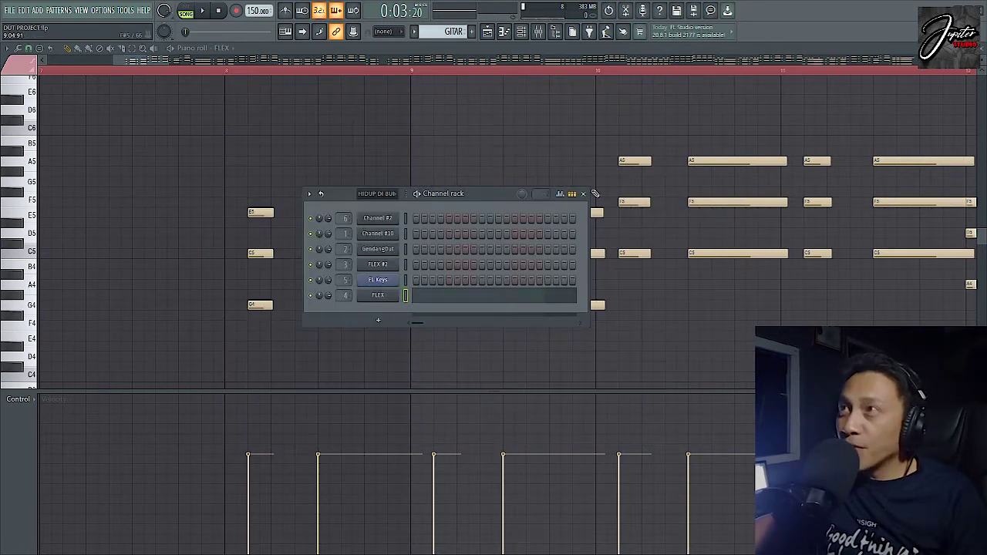
click(584, 194)
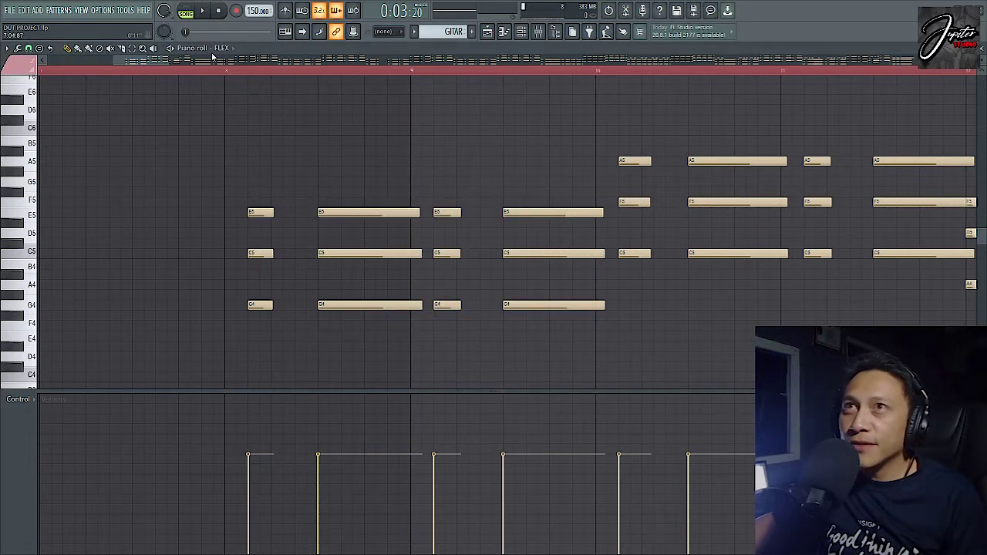
Play the guitar chords from bar 8 in pattern mode and stop playback.
key(space)
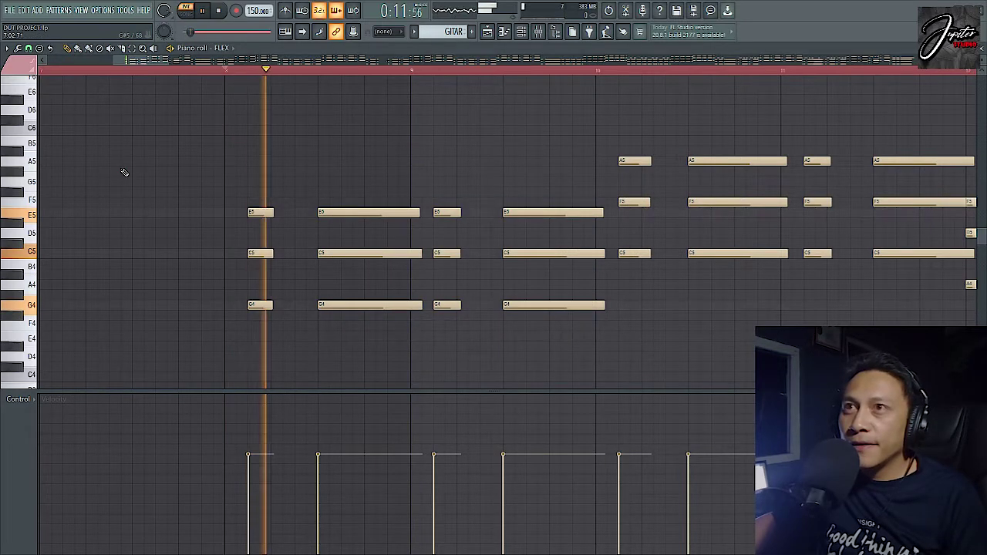
ctrl+scroll(190, 144, down, 5)
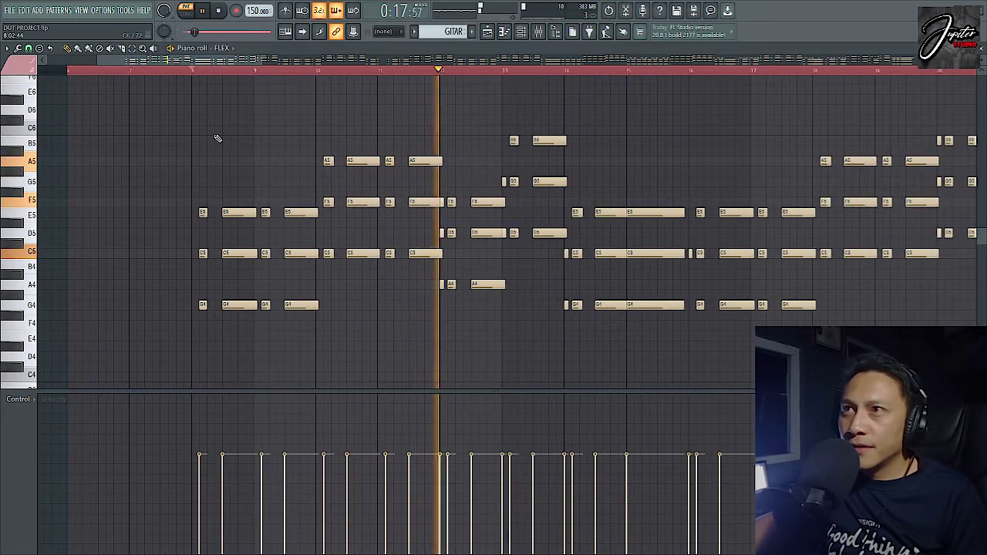
ctrl+scroll(226, 124, down, 1)
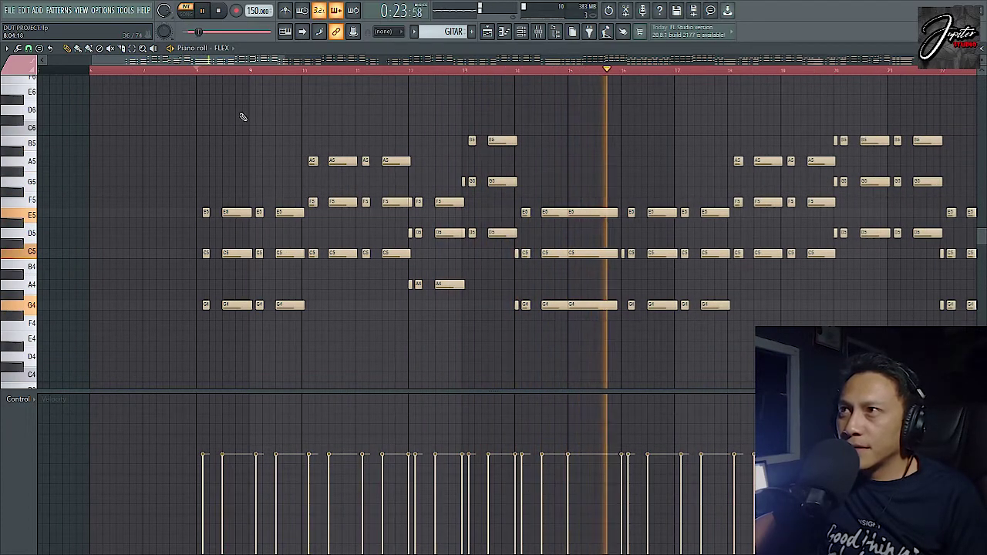
ctrl+scroll(240, 117, down, 2)
ctrl+scroll(242, 117, down, 1)
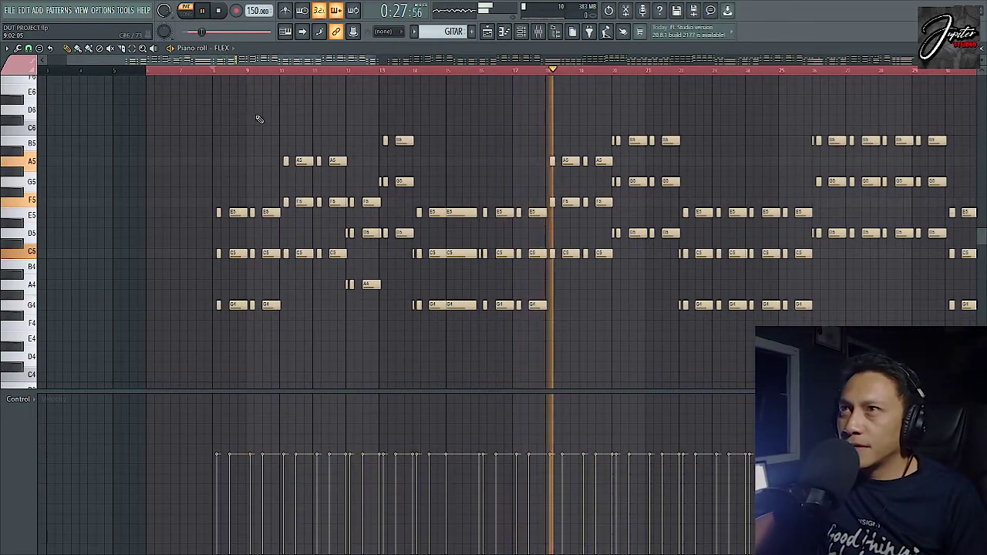
key(space)
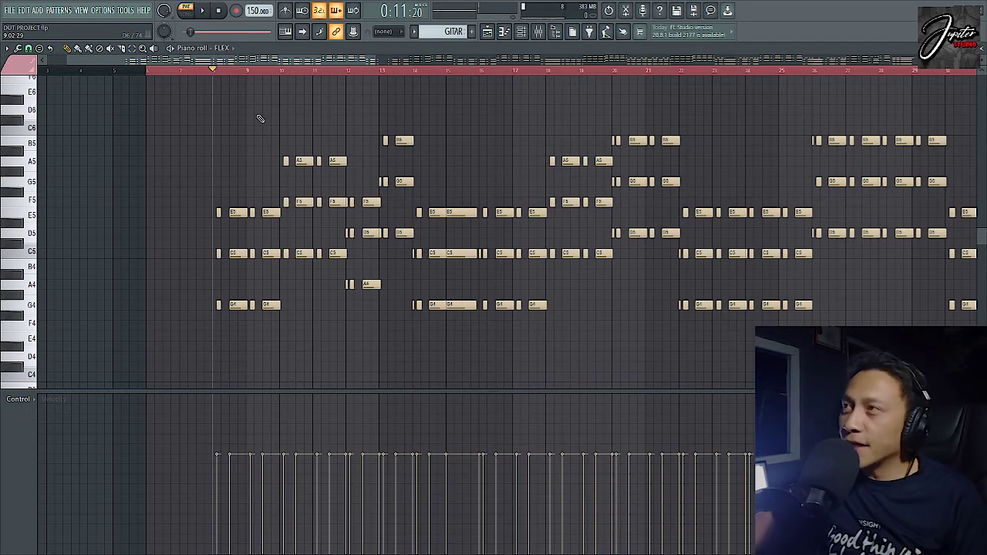
Play the guitar pattern from bar 54, follow the chords past bar 60, and stop playback.
scroll(270, 98, down, 5)
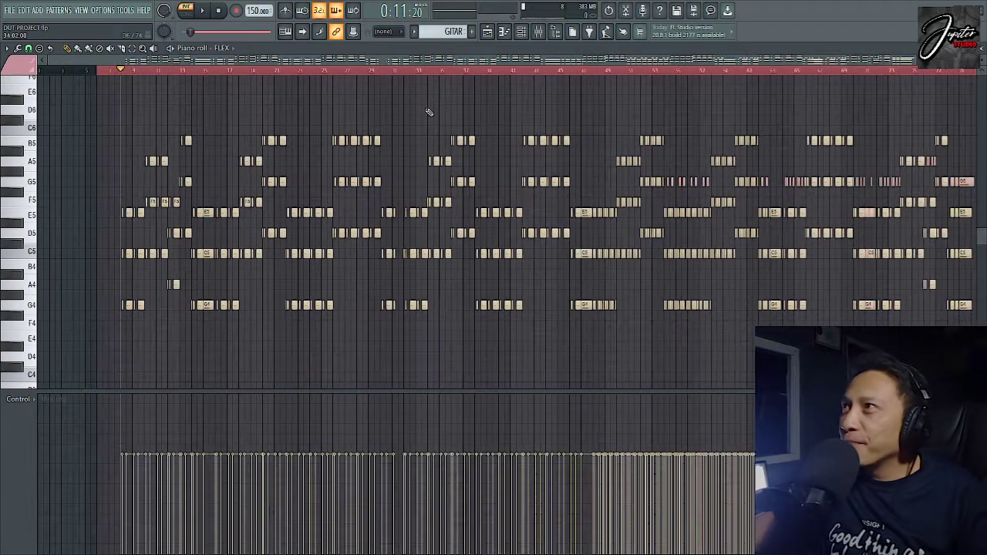
scroll(732, 122, up, 5)
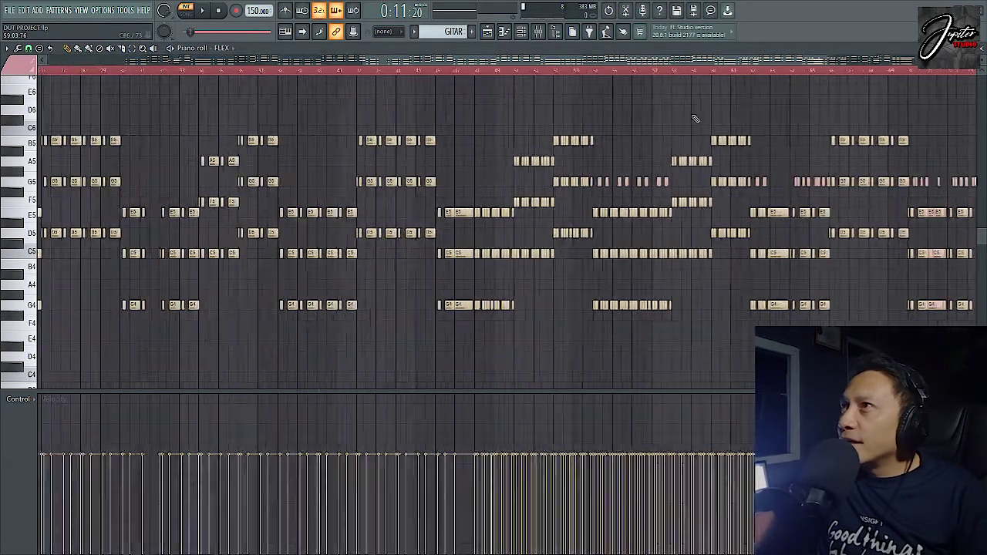
click(521, 71)
key(space)
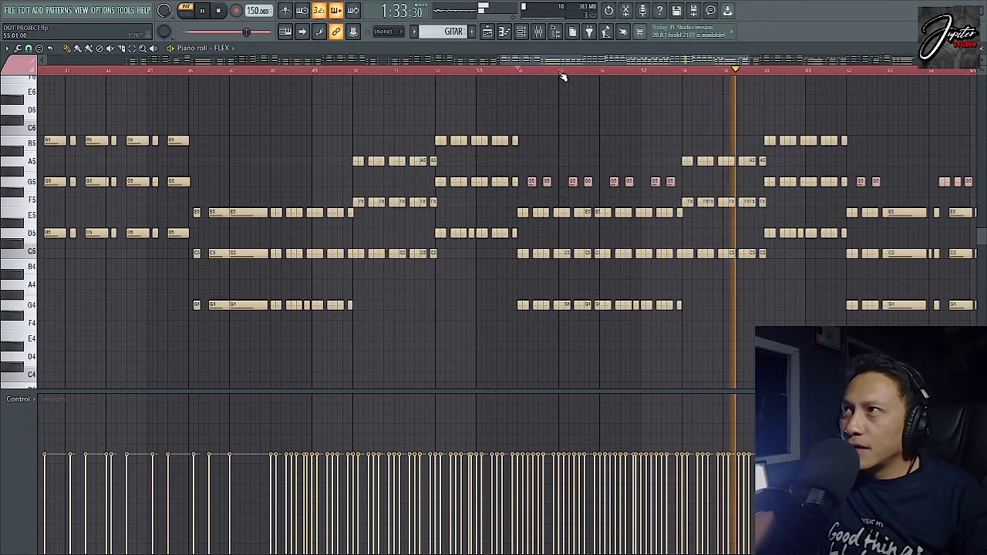
scroll(522, 103, down, 3)
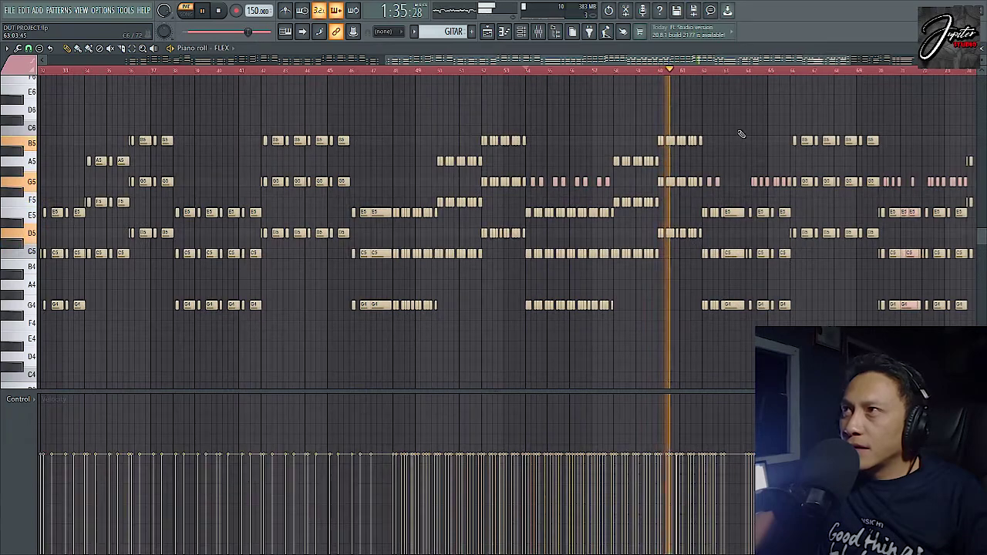
scroll(739, 131, up, 4)
scroll(719, 128, up, 1)
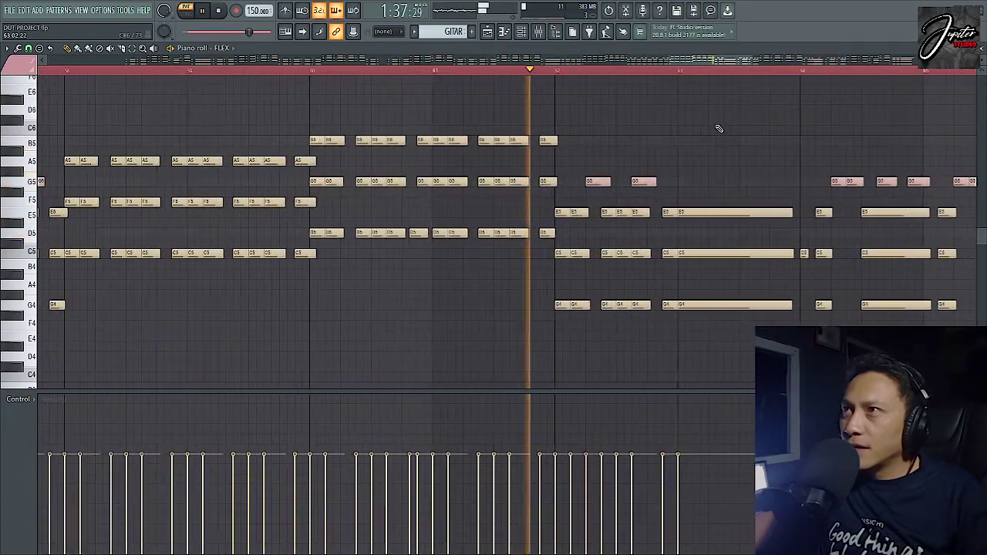
key(space)
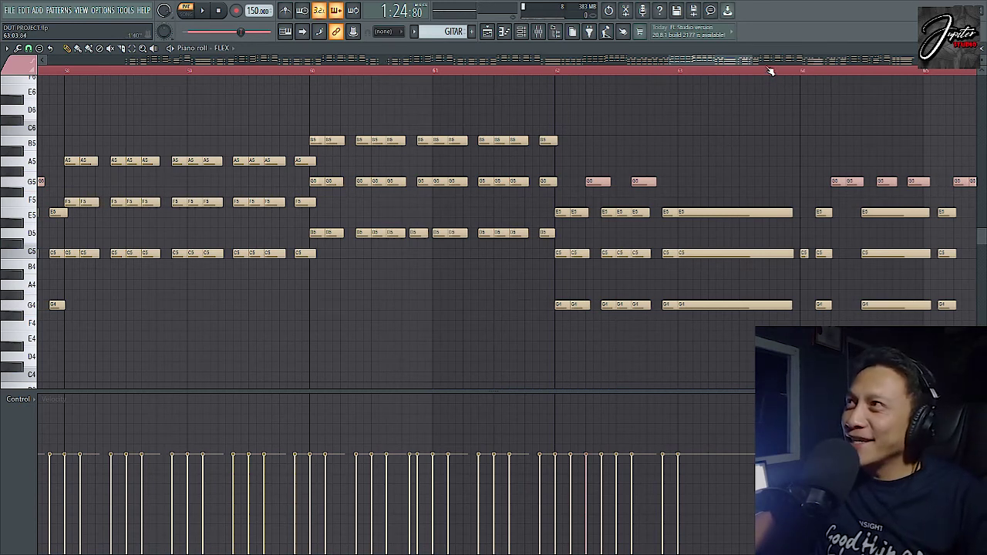
Return to the playlist, solo the PIANO track and open its pattern in the piano roll.
click(983, 48)
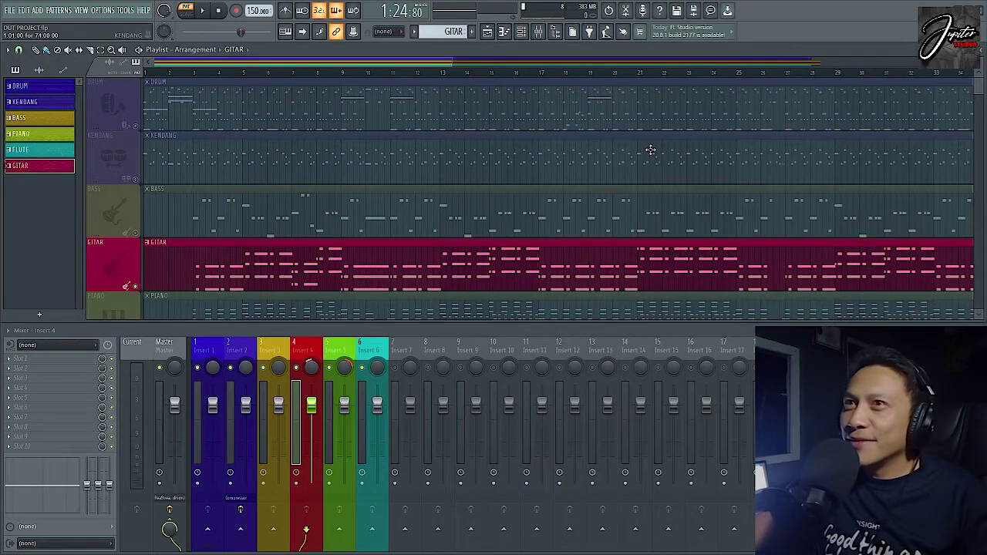
scroll(396, 210, down, 3)
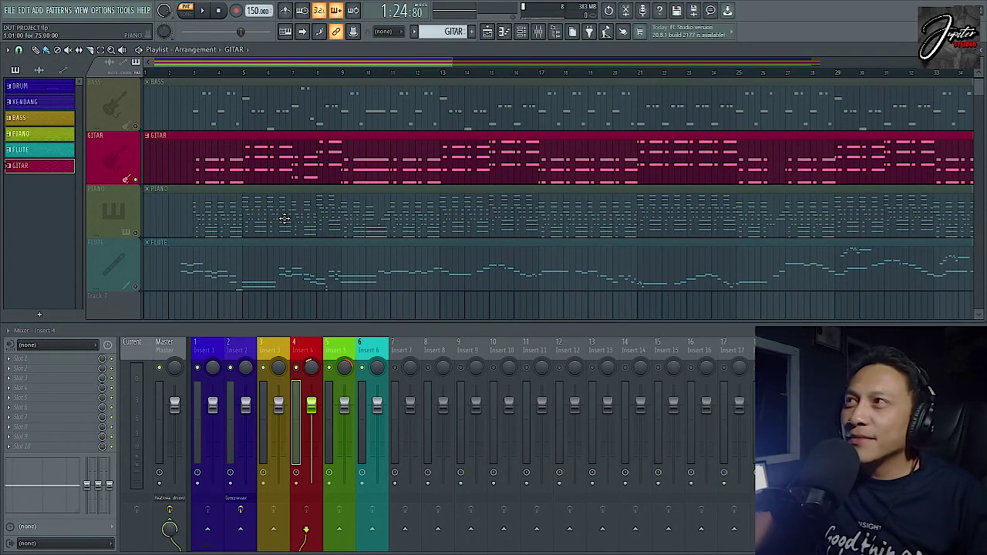
scroll(203, 214, down, 3)
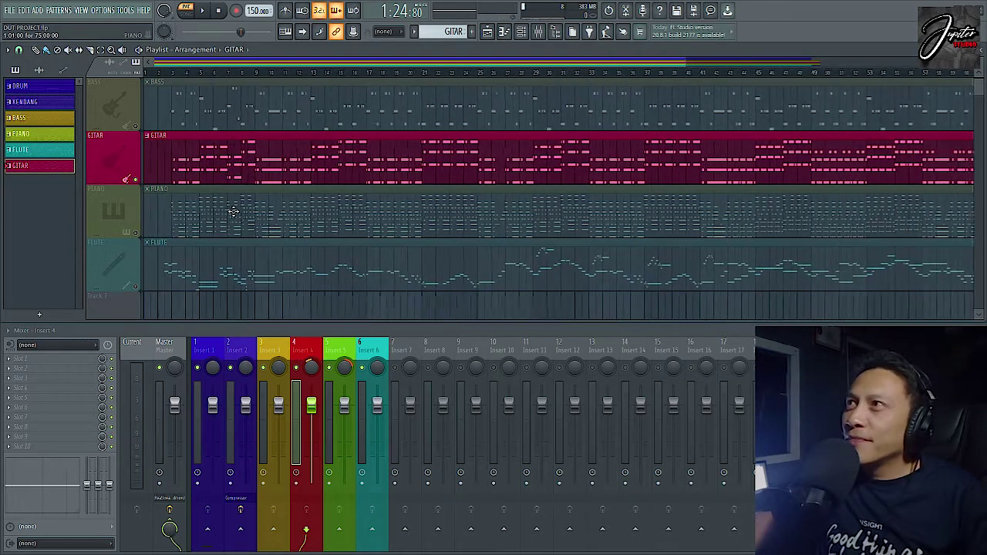
click(138, 235)
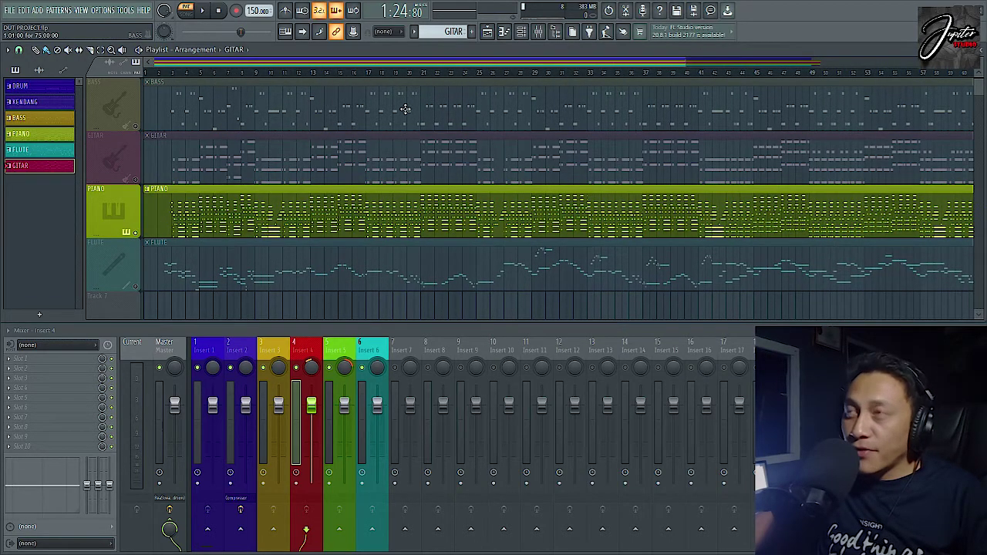
double_click(308, 192)
scroll(486, 287, down, 10)
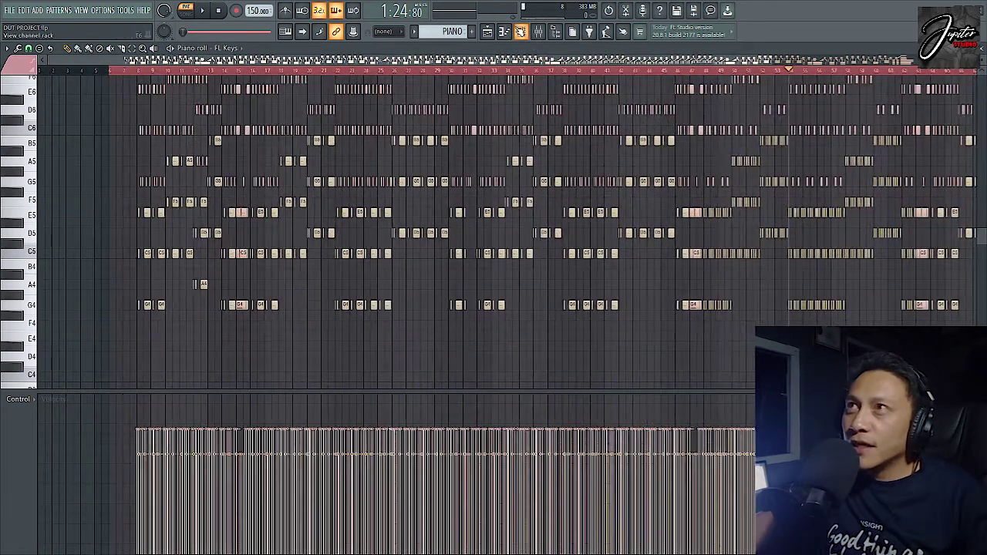
Inspect the piano channel's FL Keys instrument and its preset, and close the instrument and the channel rack.
click(521, 31)
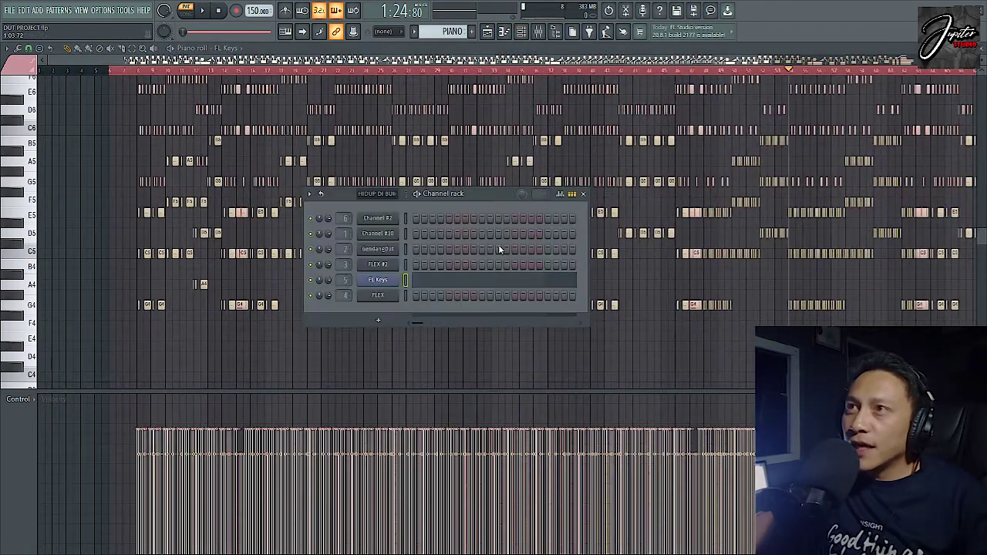
click(379, 282)
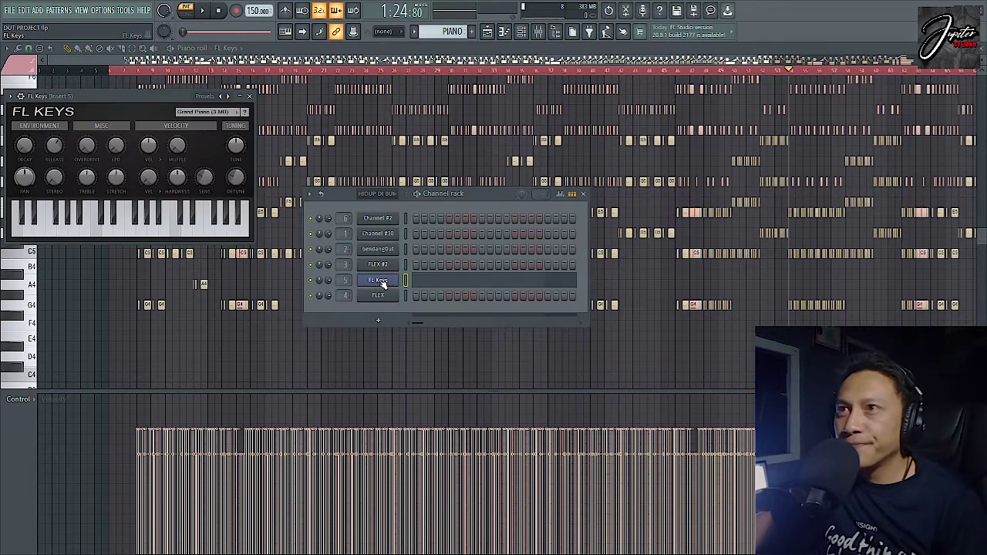
drag(151, 96, 543, 221)
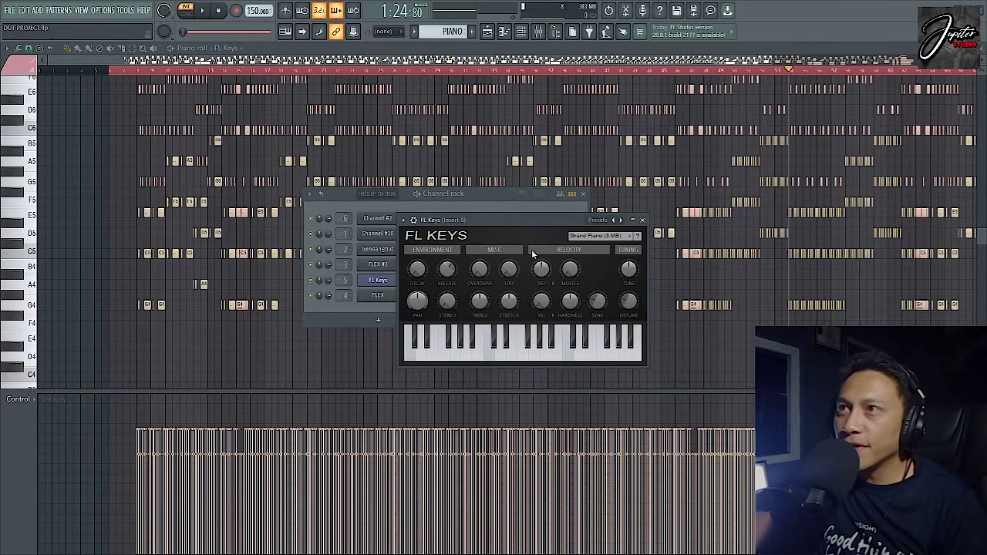
click(643, 221)
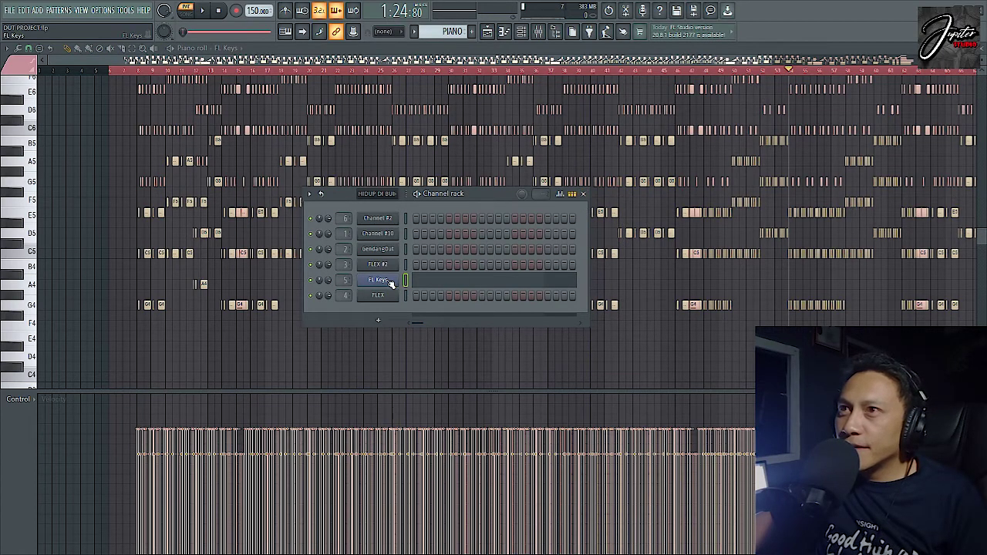
click(585, 195)
Play the piano pattern from bar 8, examine its chord and upper-octave notes, and stop playback.
scroll(151, 85, up, 3)
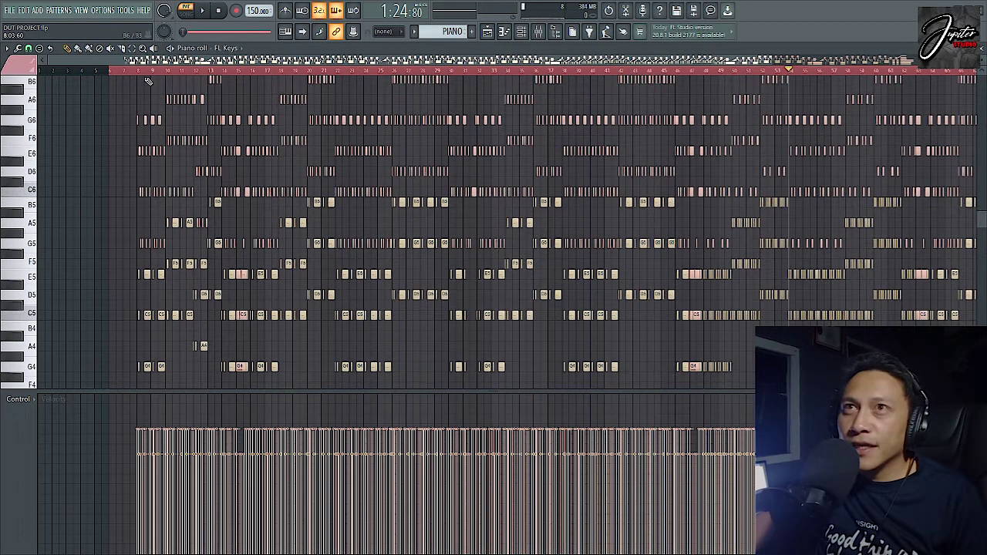
click(138, 70)
key(space)
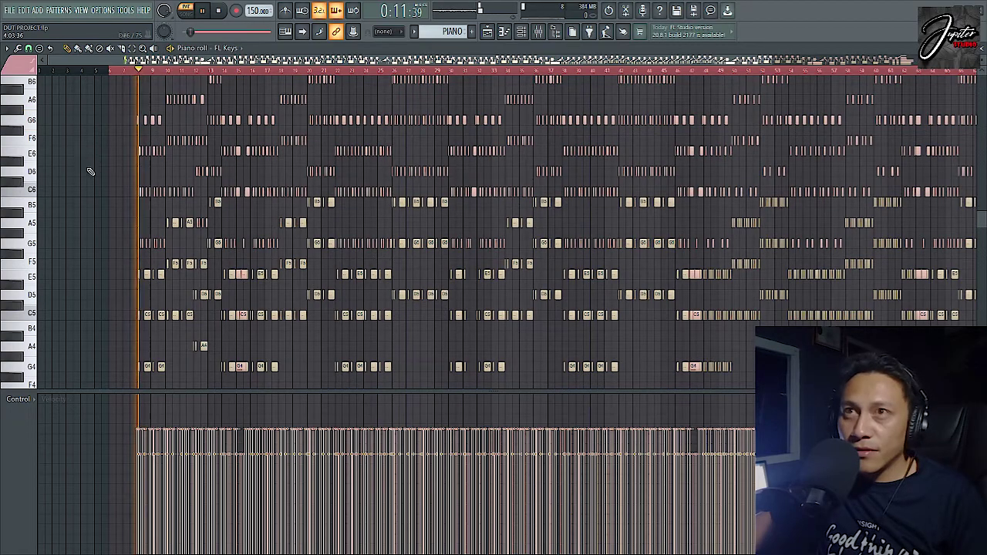
scroll(84, 216, up, 3)
scroll(260, 303, up, 4)
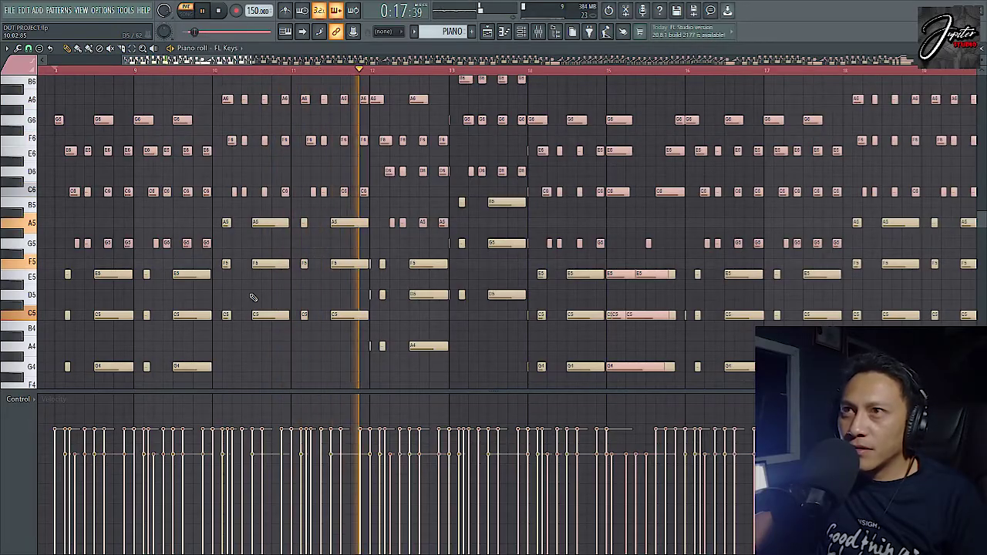
scroll(269, 301, down, 5)
scroll(270, 302, down, 5)
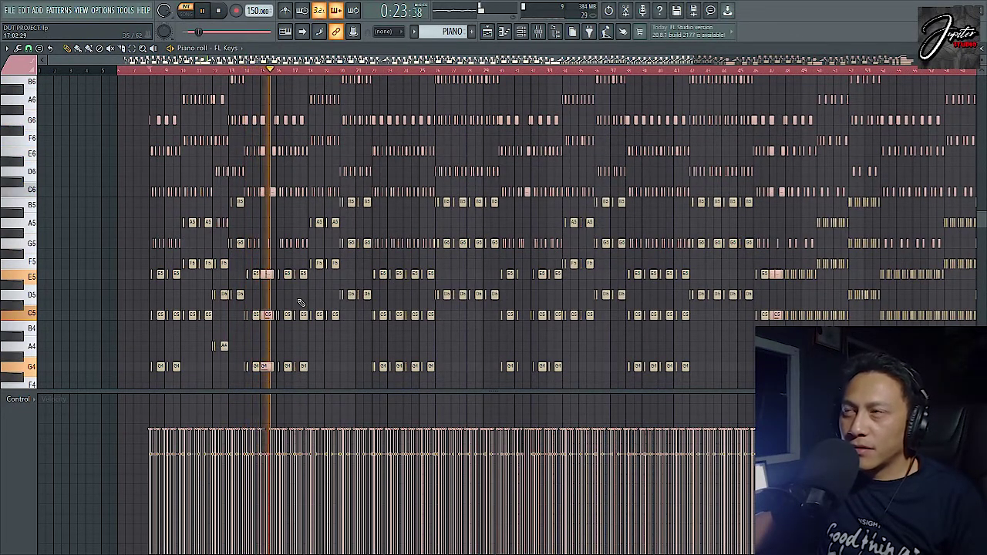
key(space)
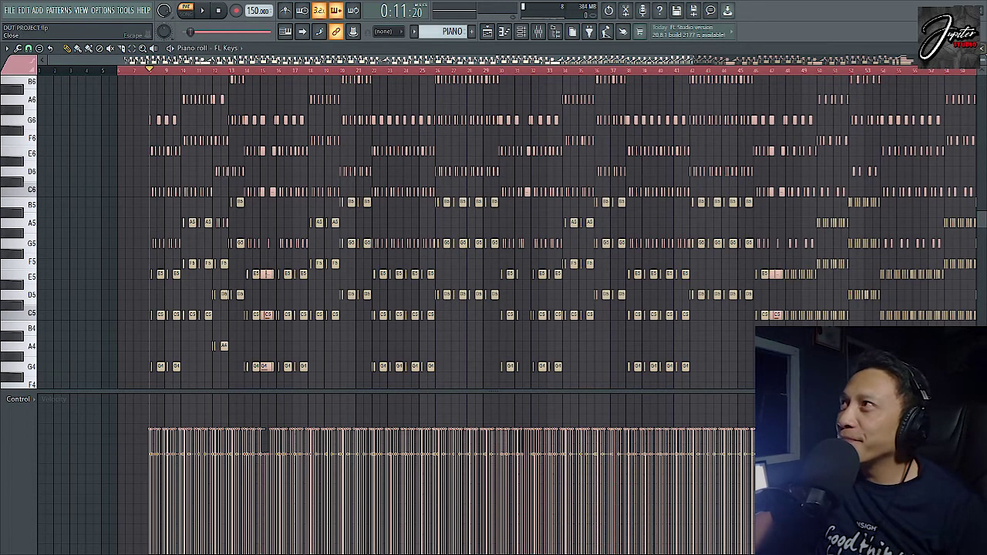
Return to the playlist, solo the FLUTE track and open its pattern in the piano roll.
click(982, 47)
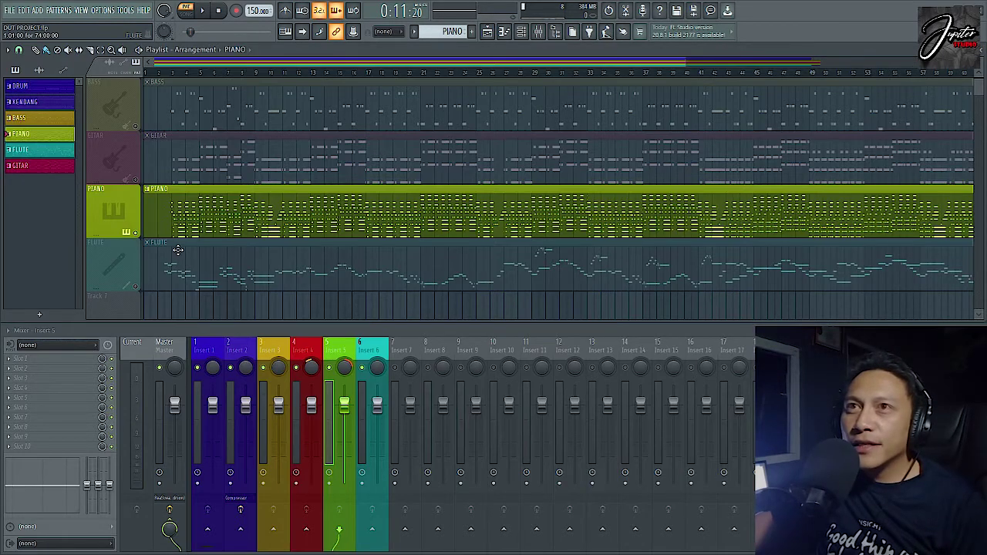
scroll(165, 287, down, 1)
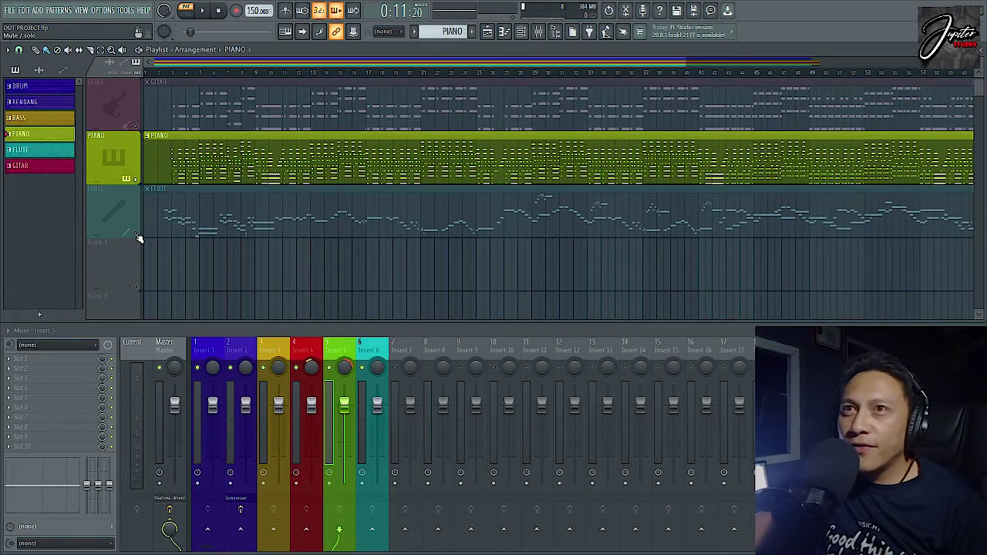
click(138, 237)
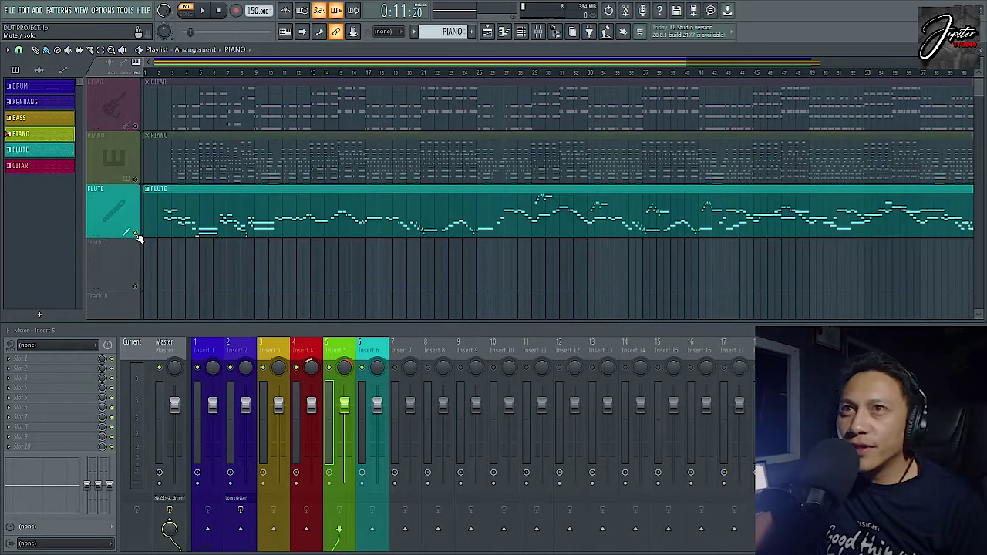
double_click(204, 193)
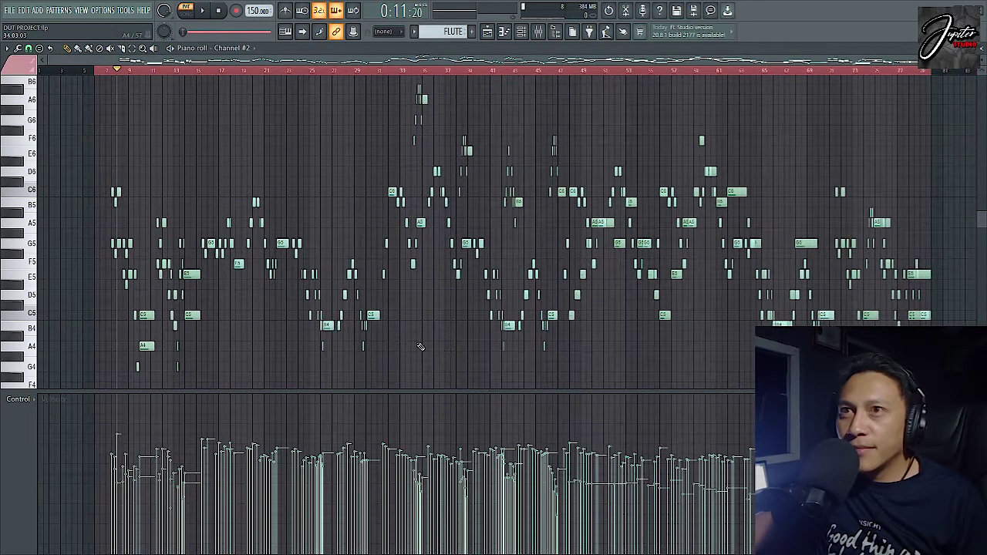
Inspect which General Midi Library preset is selected in the flute channel's FLEX instrument, and close the instrument.
key(F6)
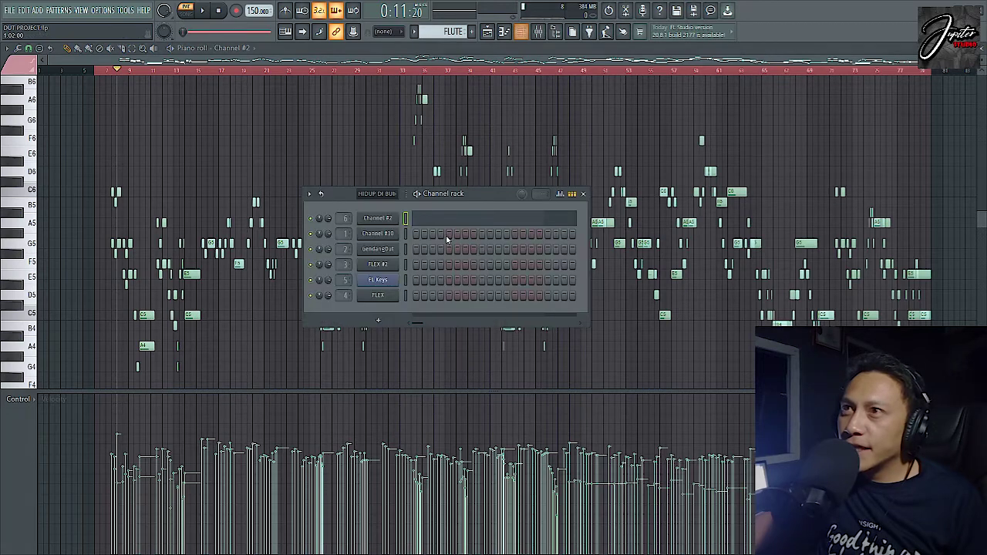
click(388, 221)
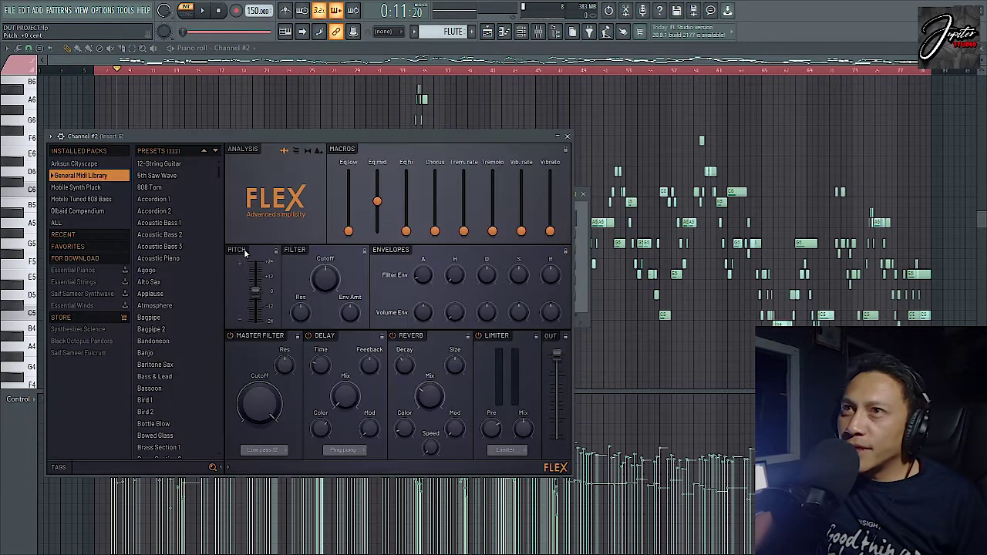
drag(245, 144, 389, 99)
scroll(319, 281, down, 10)
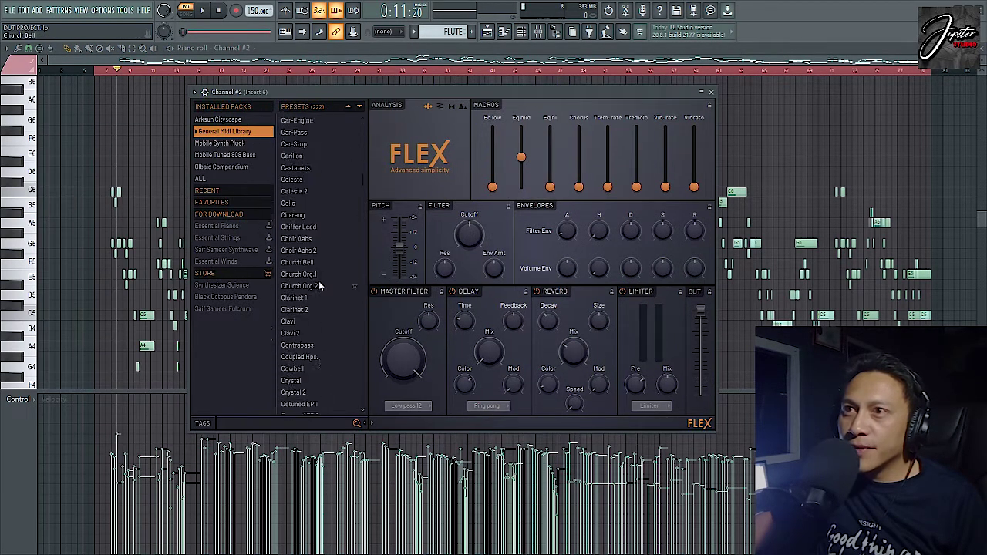
scroll(319, 281, down, 20)
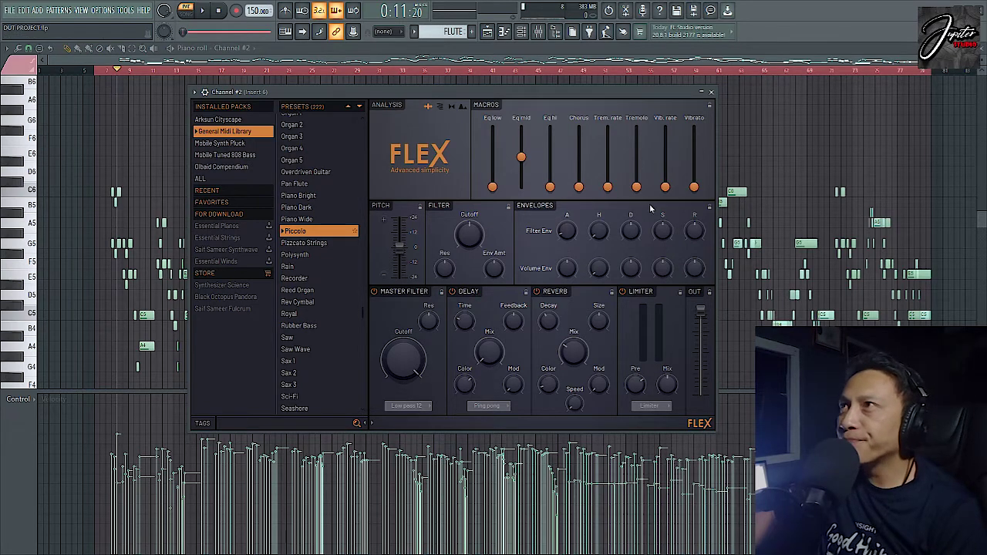
click(711, 93)
Play the flute melody from bar 7 in pattern mode and stop playback.
click(108, 72)
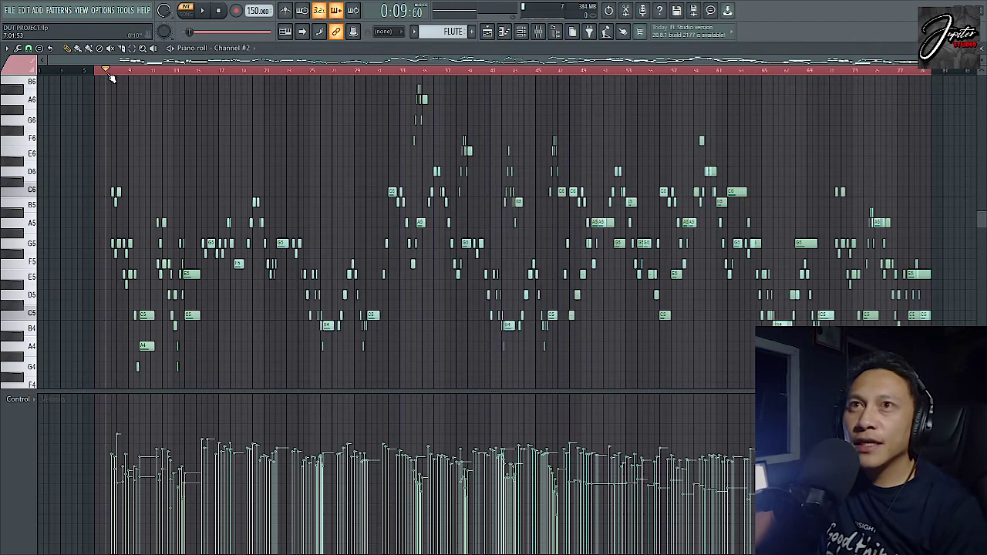
click(203, 11)
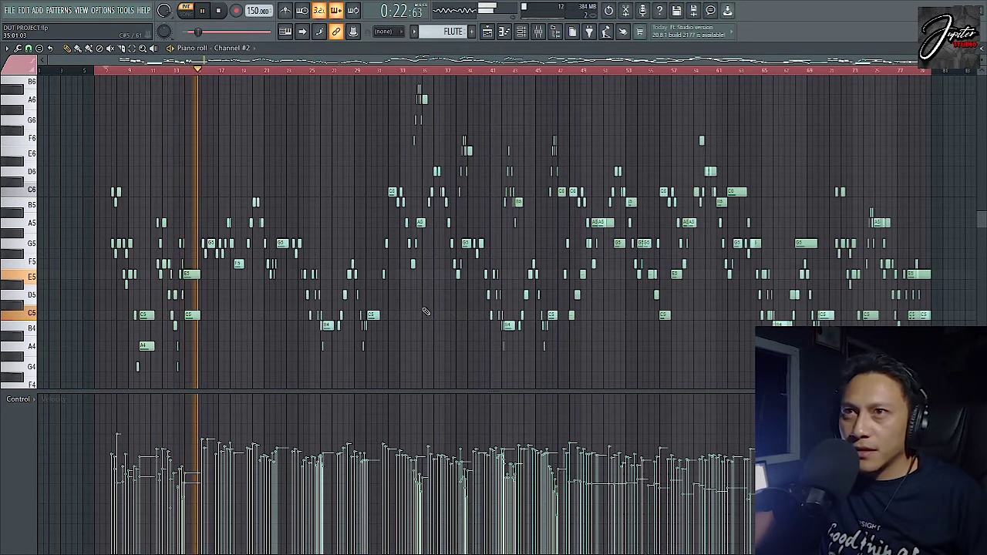
key(space)
Play the flute melody from bar 32 in pattern mode and stop playback.
scroll(89, 293, up, 4)
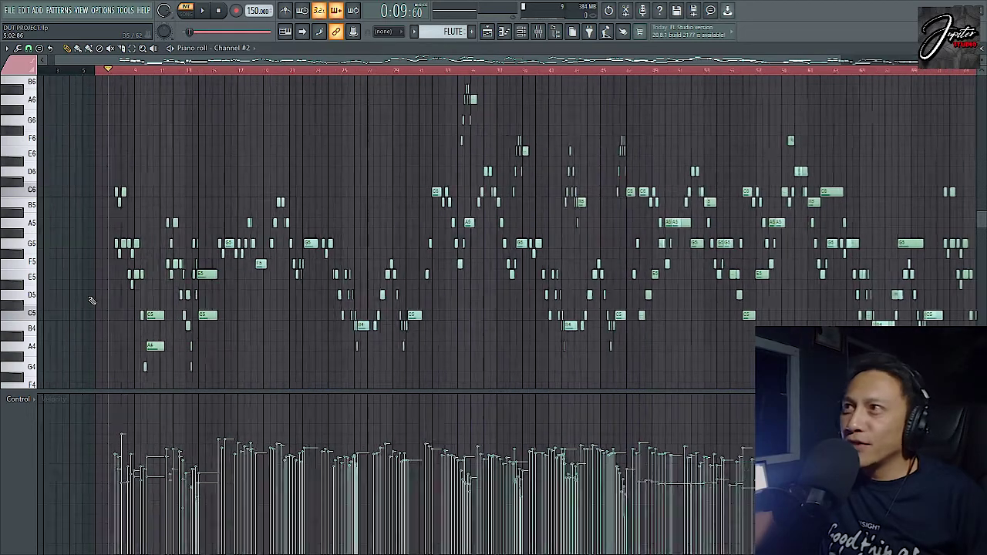
scroll(101, 290, up, 2)
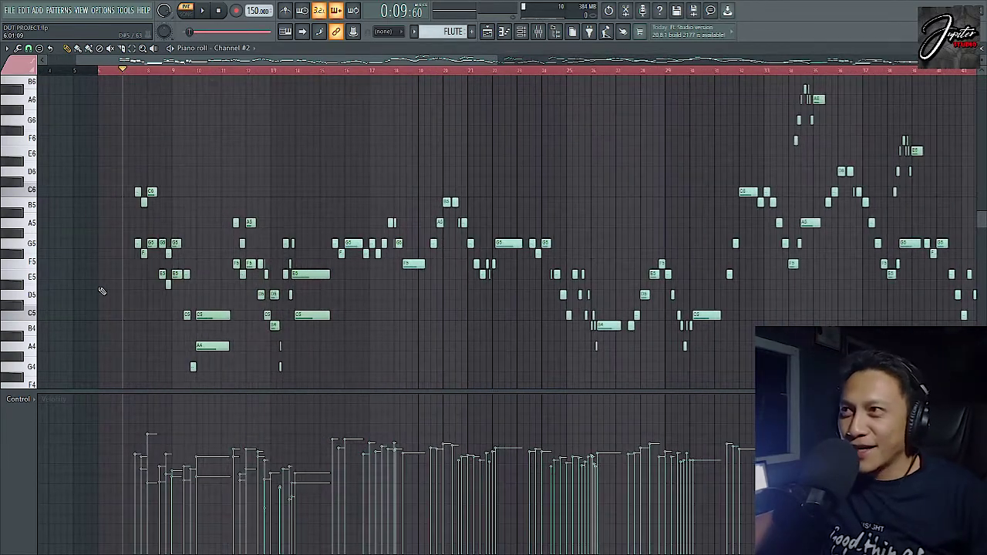
scroll(101, 290, down, 6)
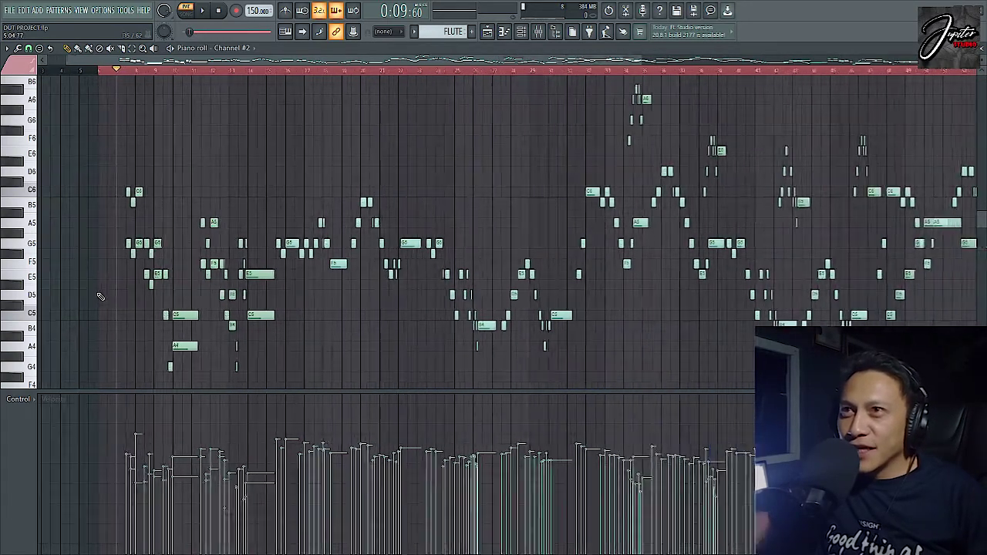
scroll(457, 357, up, 5)
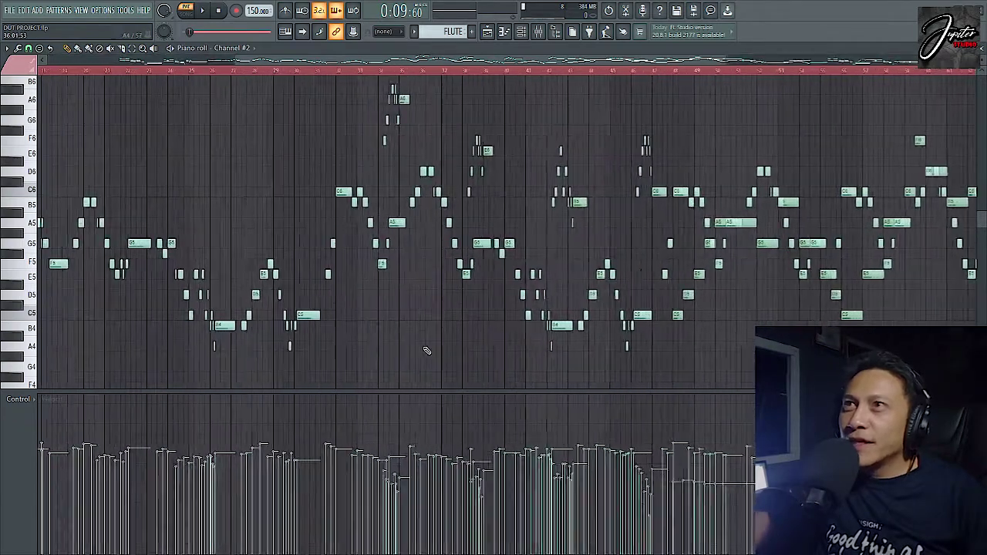
click(260, 72)
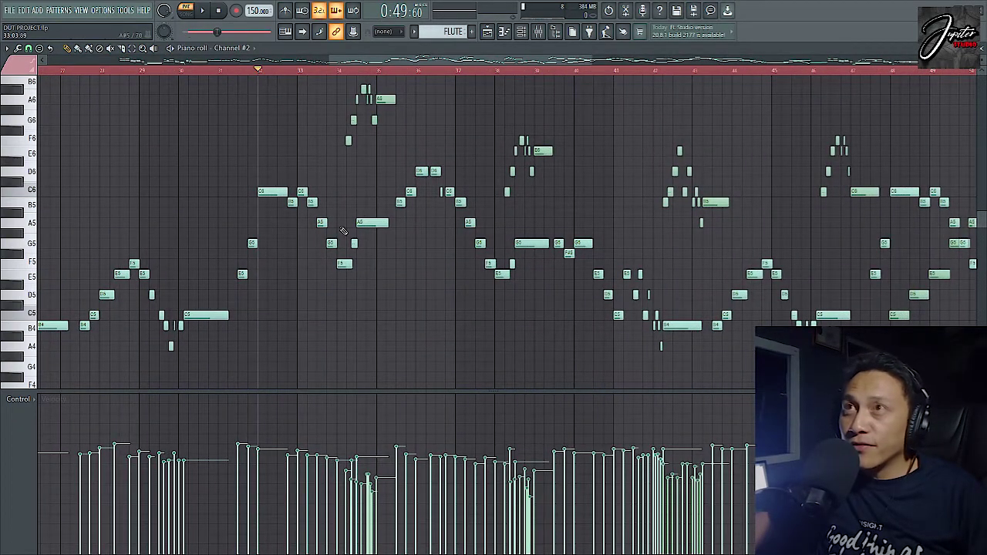
key(space)
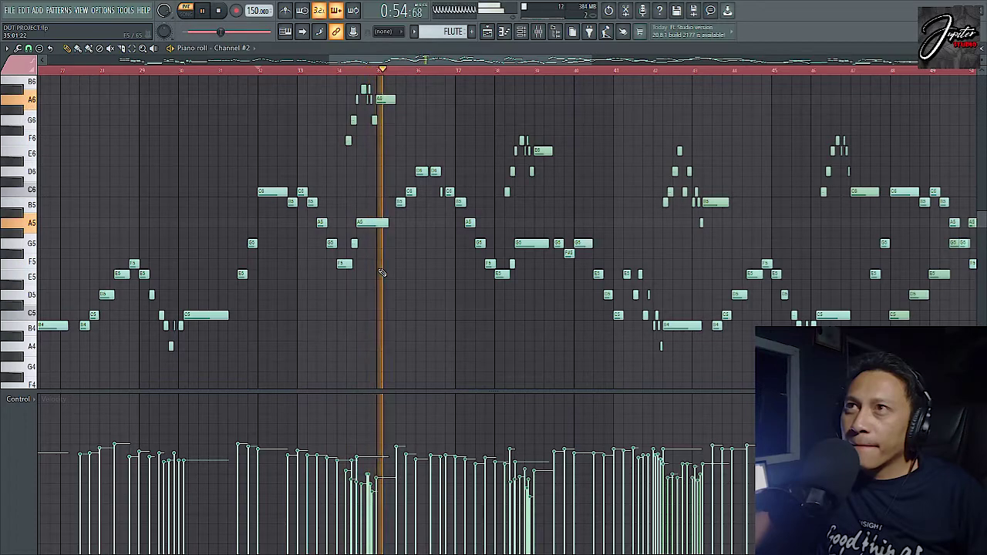
scroll(376, 277, down, 2)
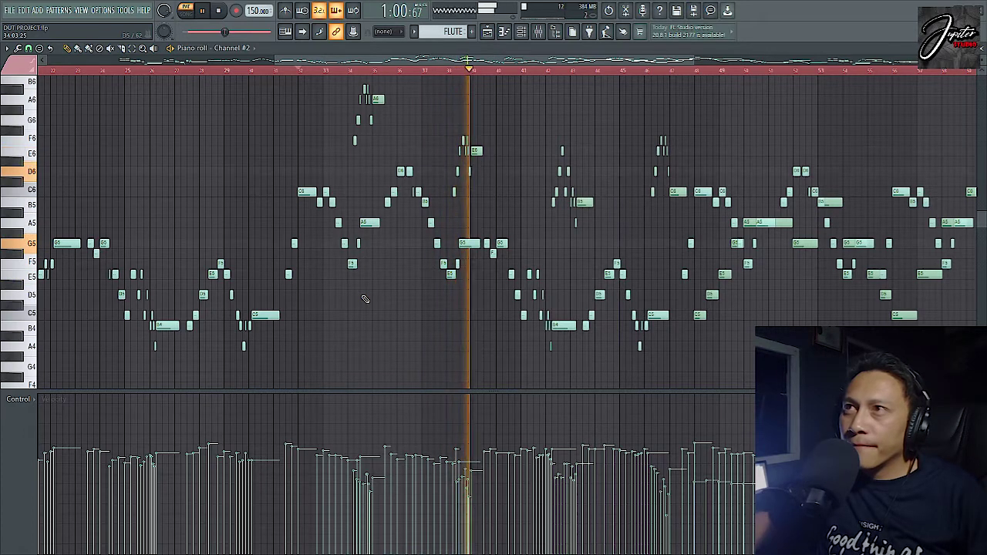
key(space)
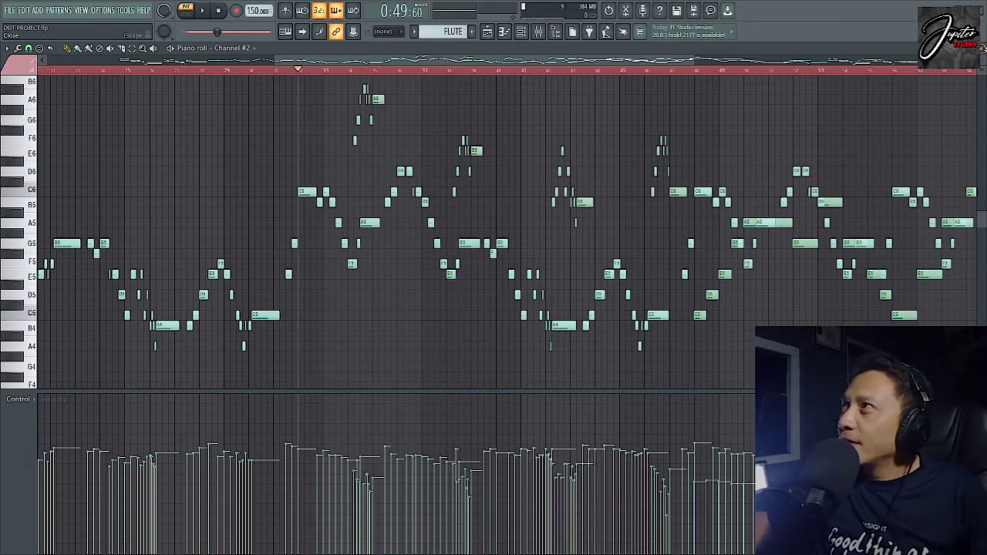
Examine the flute's high ornament notes above the main melody, play them from bar 34 and stop playback.
scroll(514, 115, up, 5)
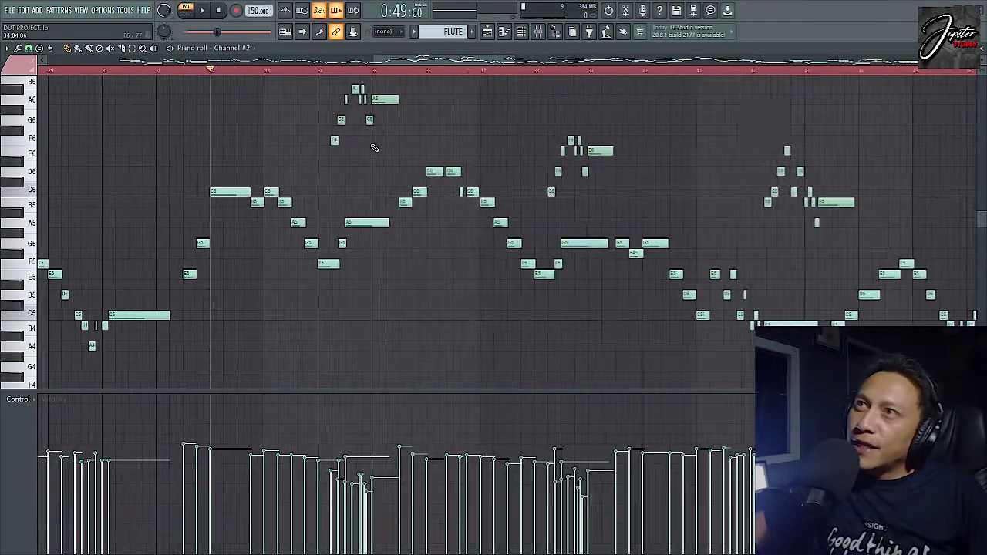
scroll(374, 148, up, 2)
scroll(332, 174, up, 3)
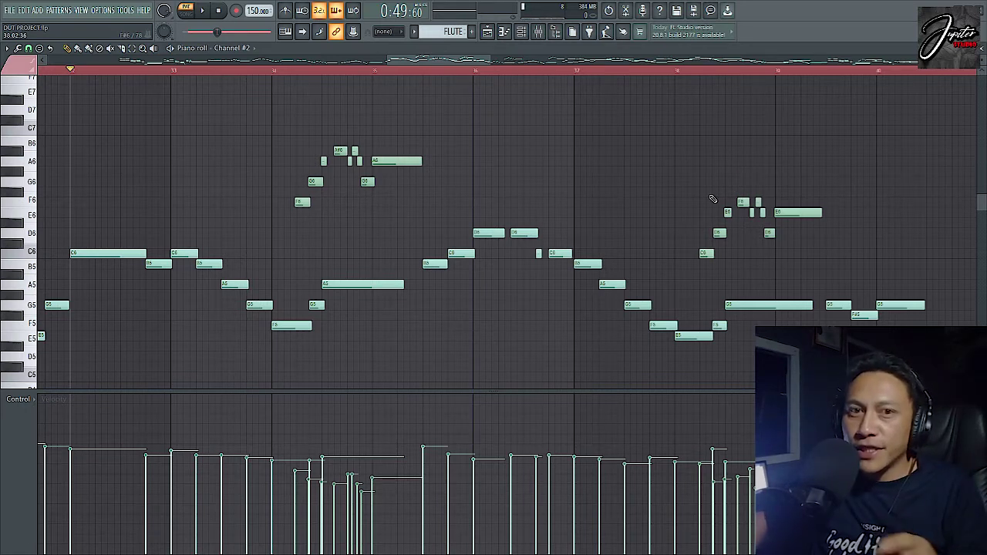
click(276, 75)
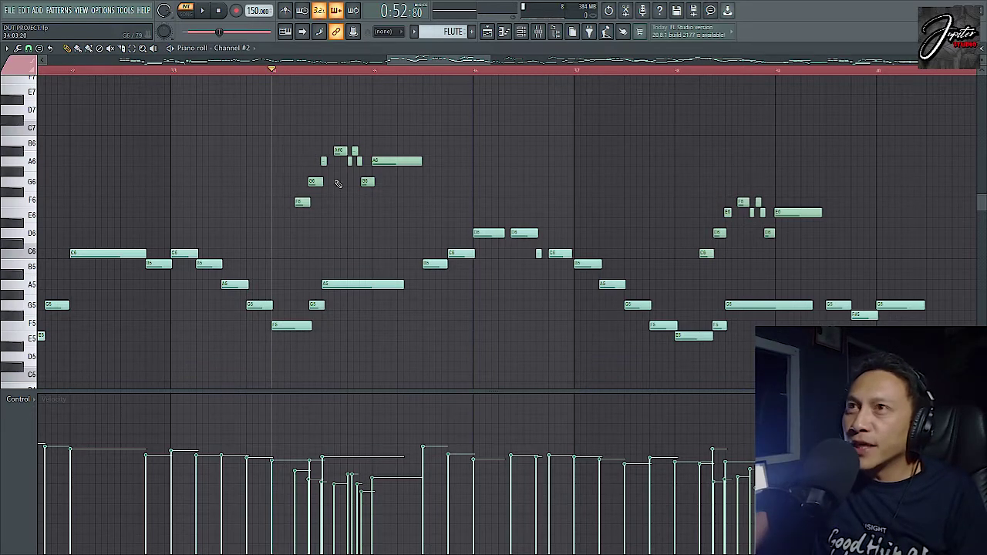
scroll(331, 172, up, 3)
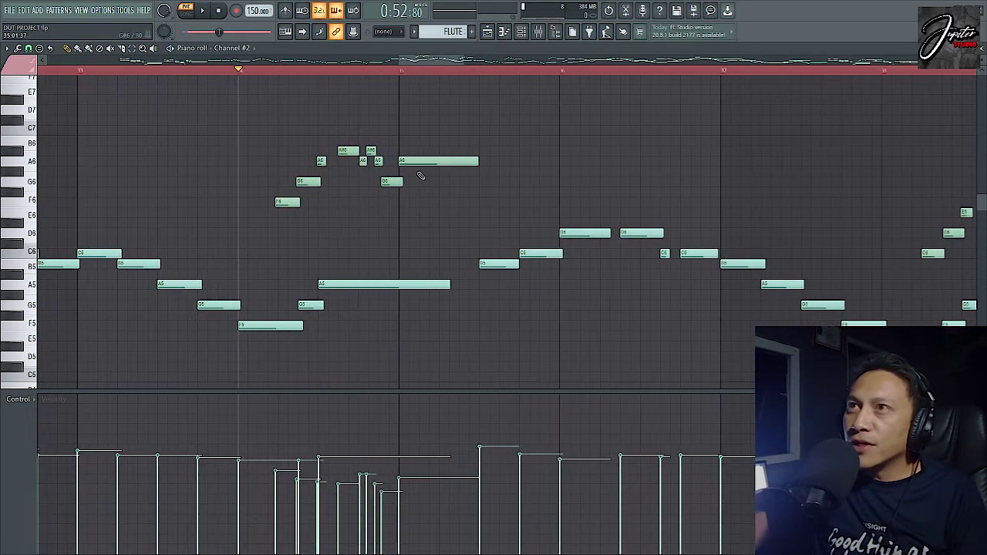
key(space)
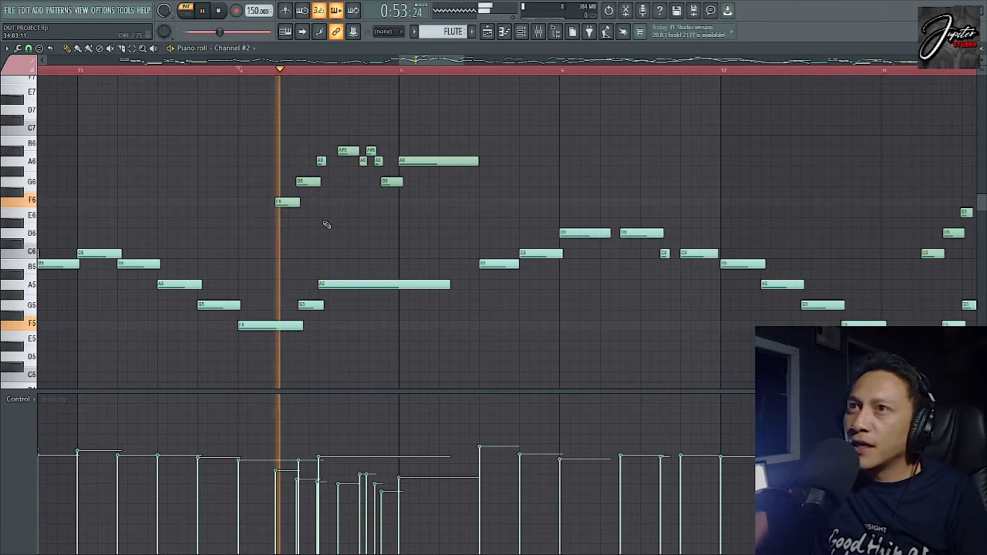
key(space)
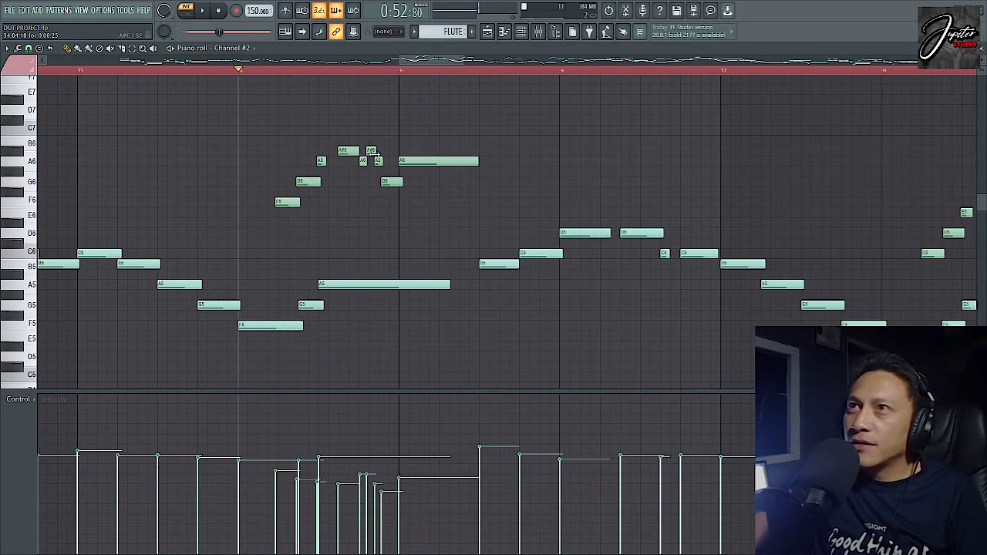
scroll(378, 166, up, 4)
scroll(377, 160, down, 5)
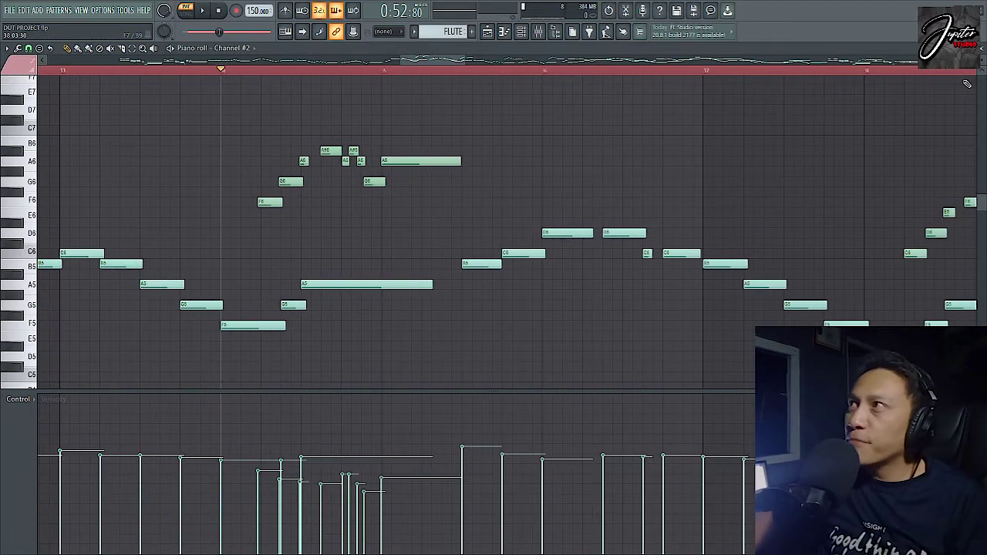
Leave the piano roll, check the preset in the flute channel's FLEX instrument, and close the instrument and channel rack.
click(982, 48)
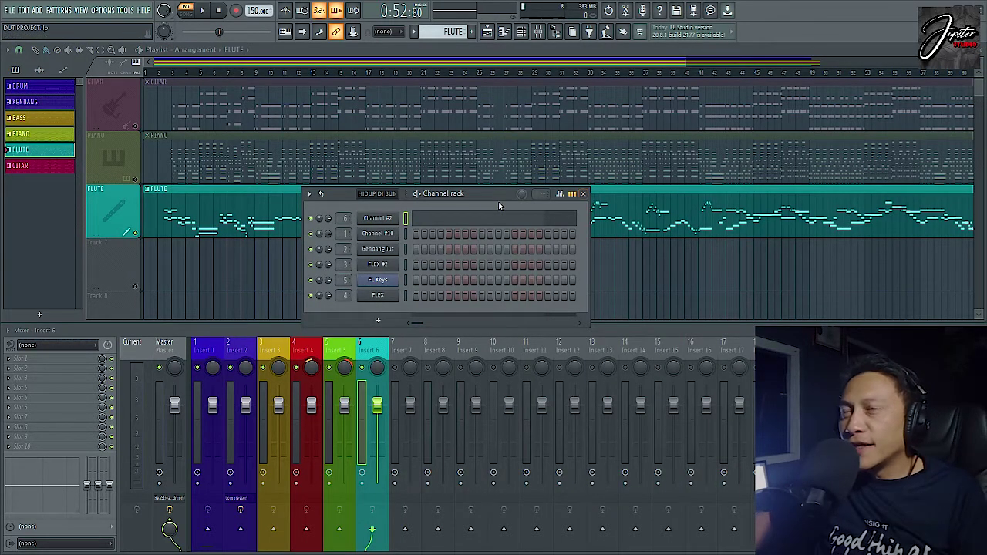
drag(490, 199, 518, 148)
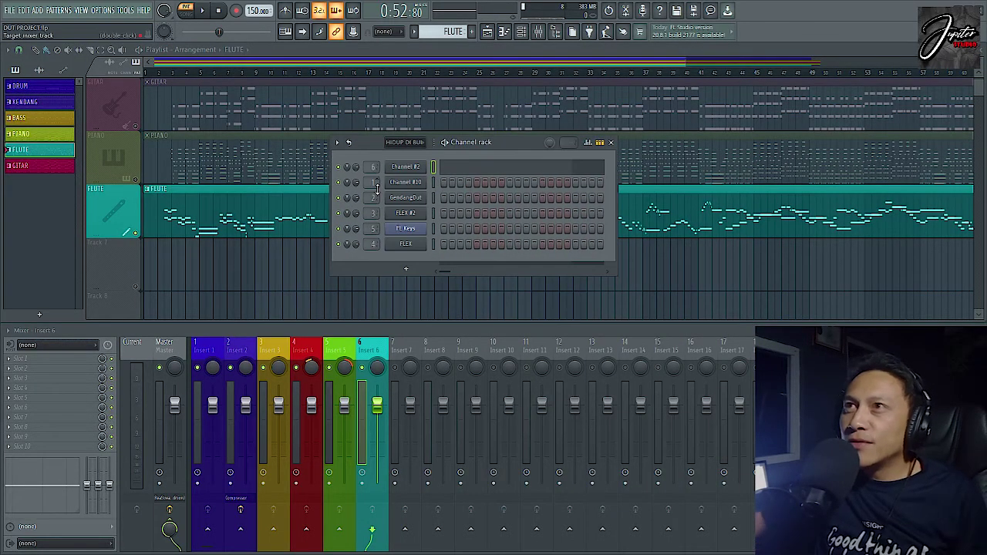
click(413, 171)
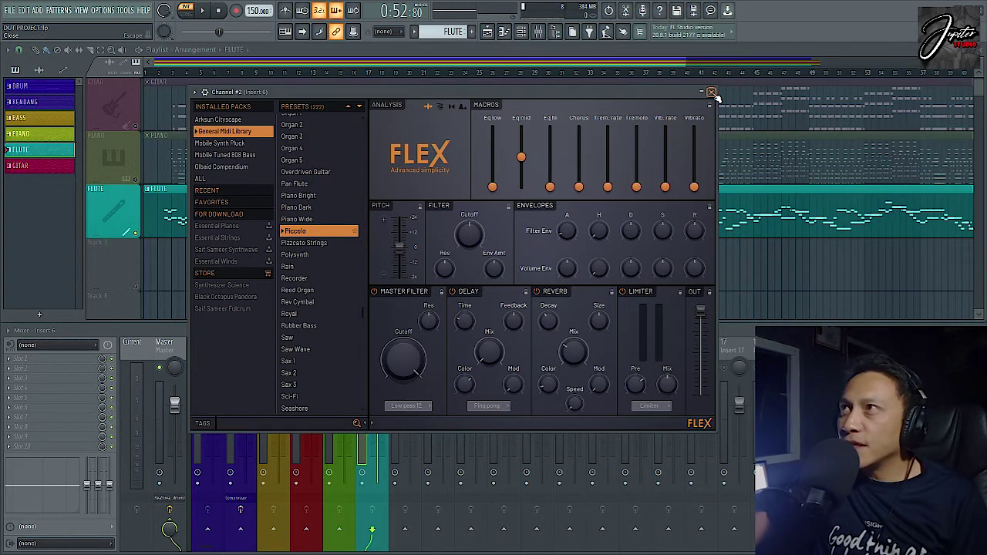
click(712, 92)
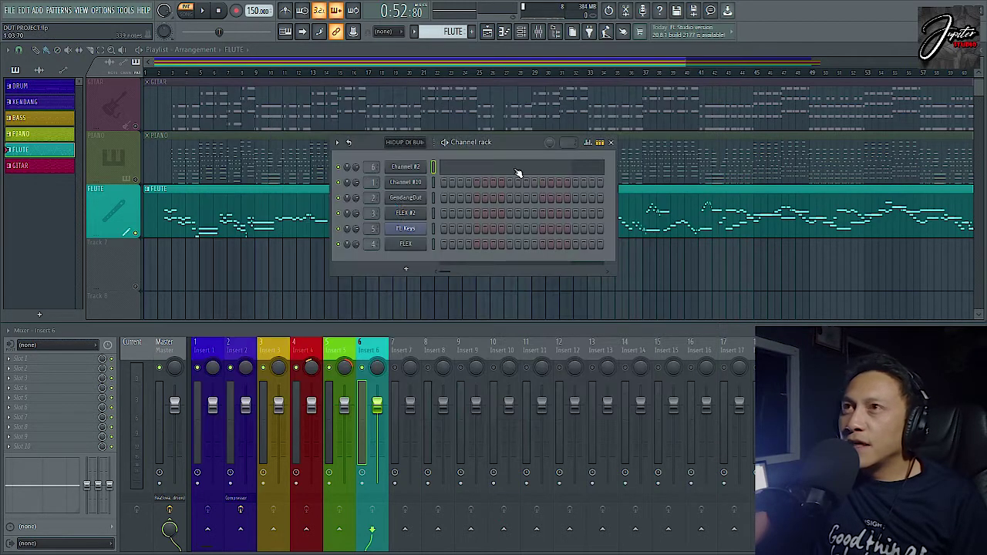
click(612, 144)
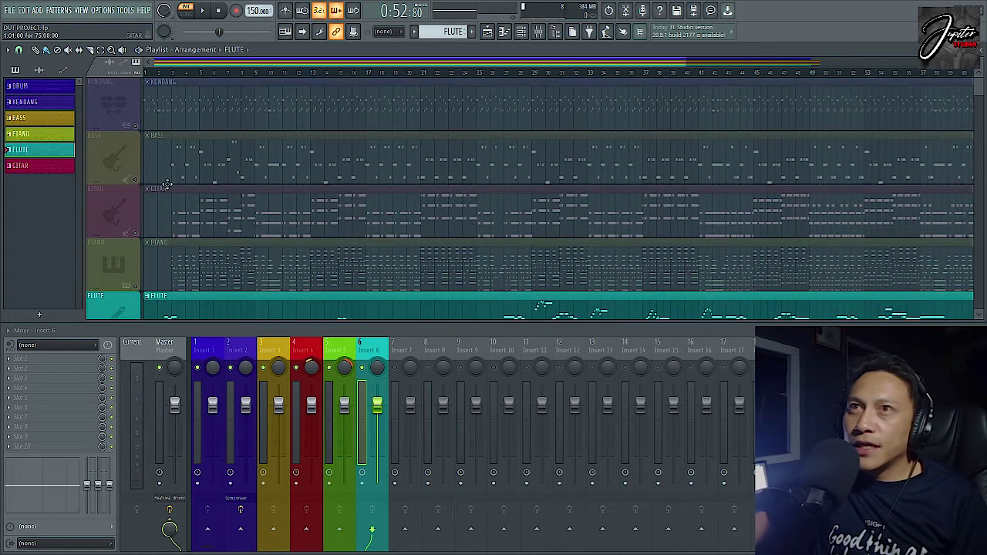
Unsolo the FLUTE track so all playlist tracks are enabled, and look over the arrangement from the start.
scroll(174, 139, down, 2)
scroll(182, 147, up, 2)
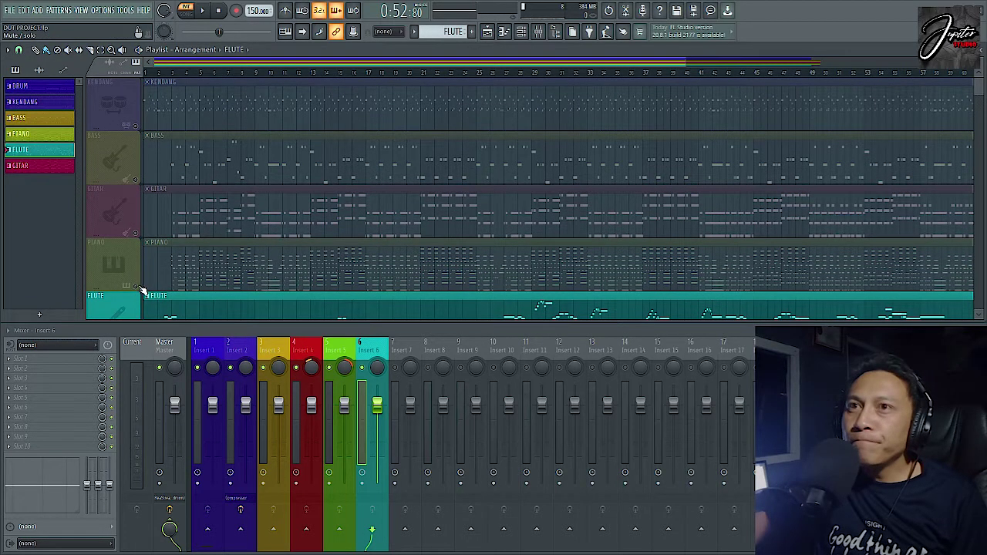
scroll(142, 144, up, 2)
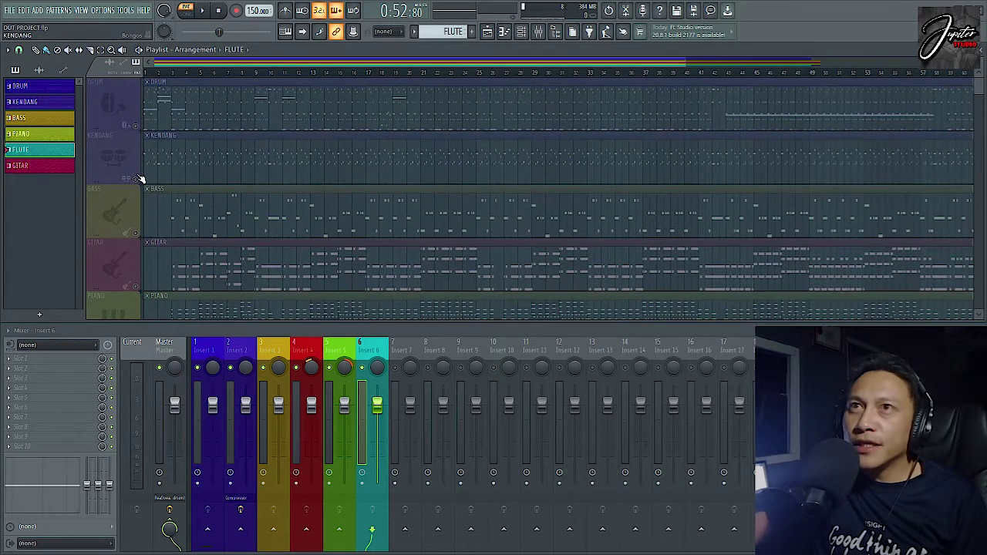
click(140, 184)
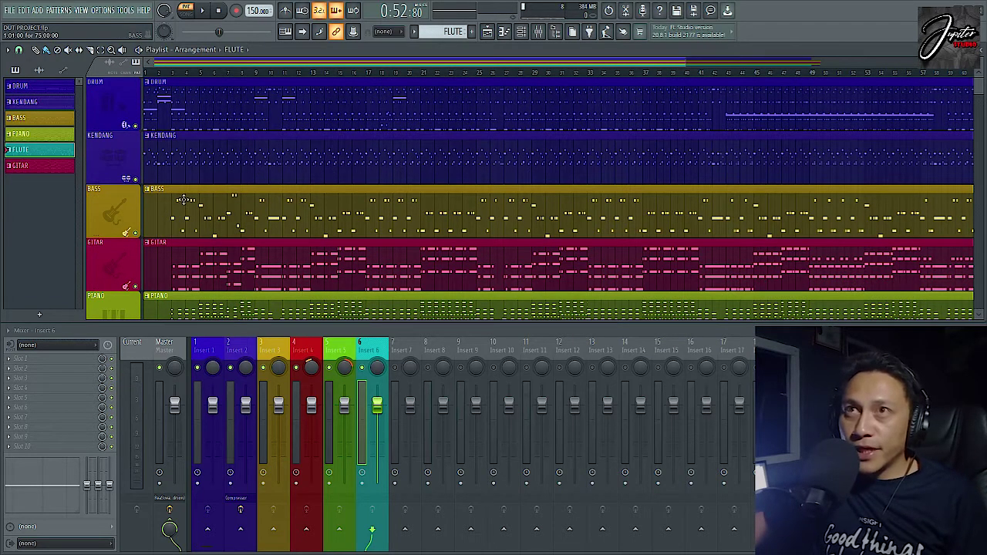
scroll(186, 199, up, 2)
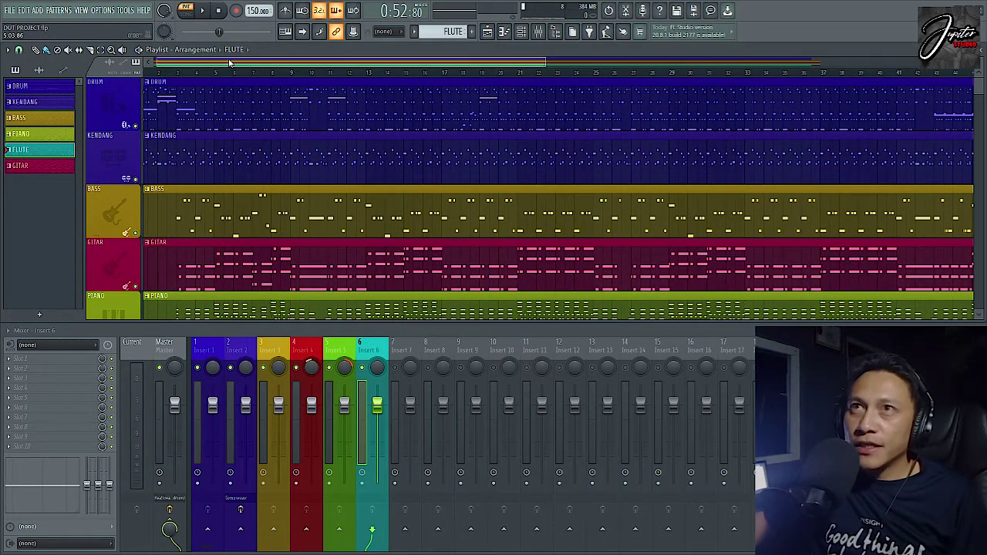
drag(230, 61, 206, 66)
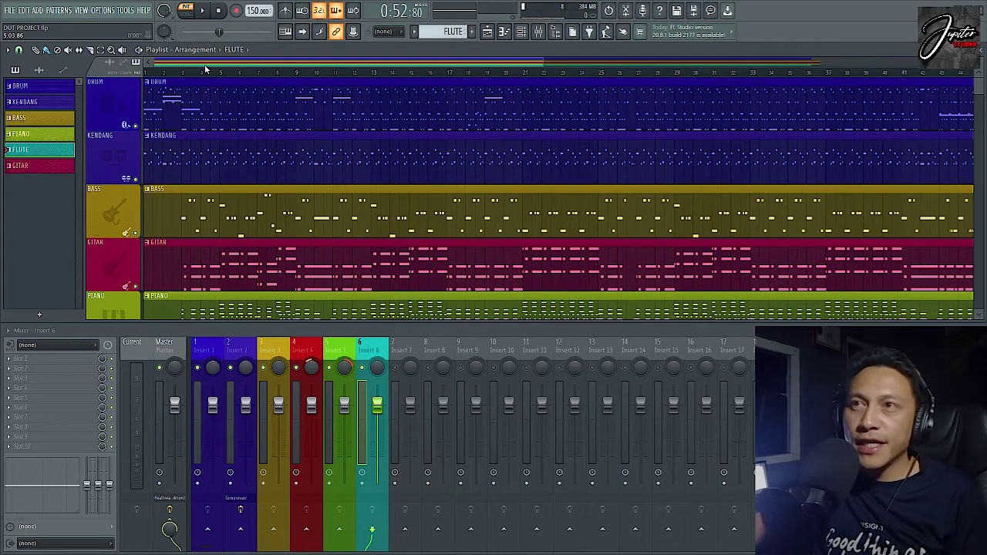
scroll(176, 227, down, 3)
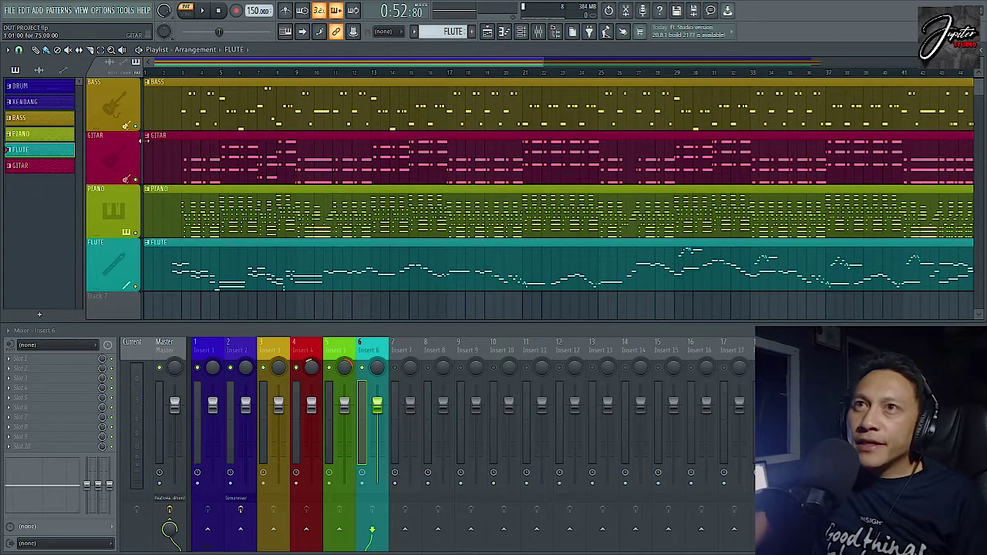
scroll(162, 166, up, 1)
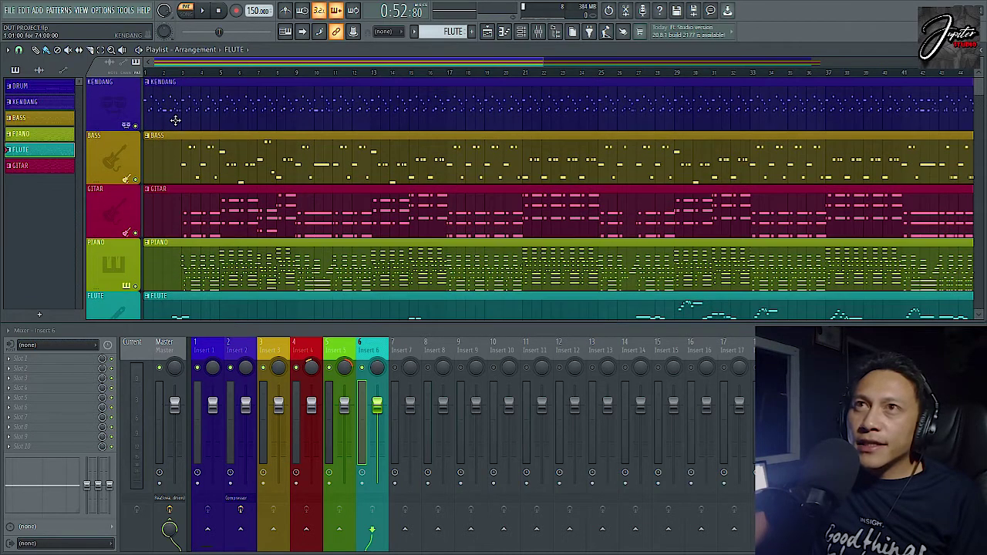
Select the PIANO pattern from its clip, check its channel in the channel rack, and return to the full playlist.
click(162, 243)
click(523, 32)
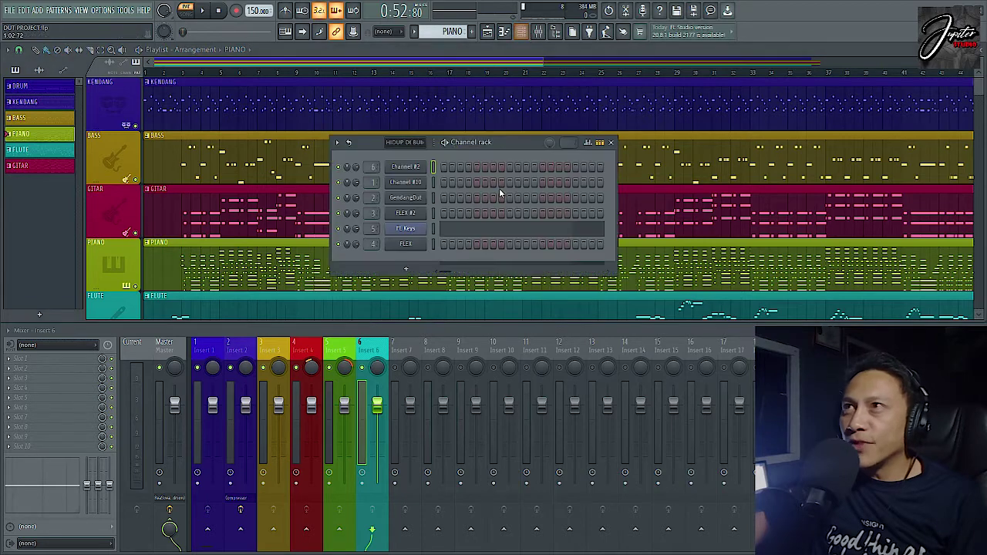
click(611, 144)
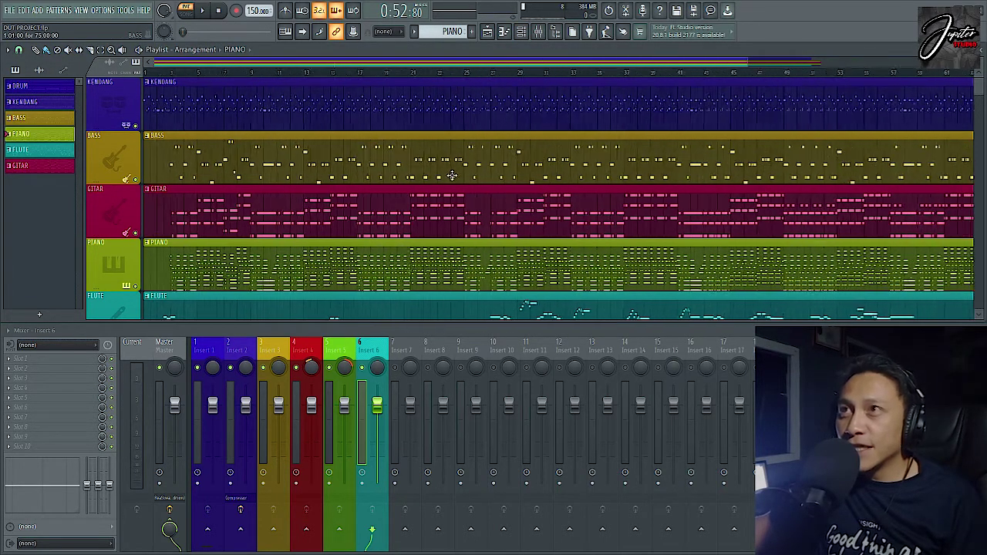
scroll(451, 175, down, 3)
scroll(445, 184, down, 3)
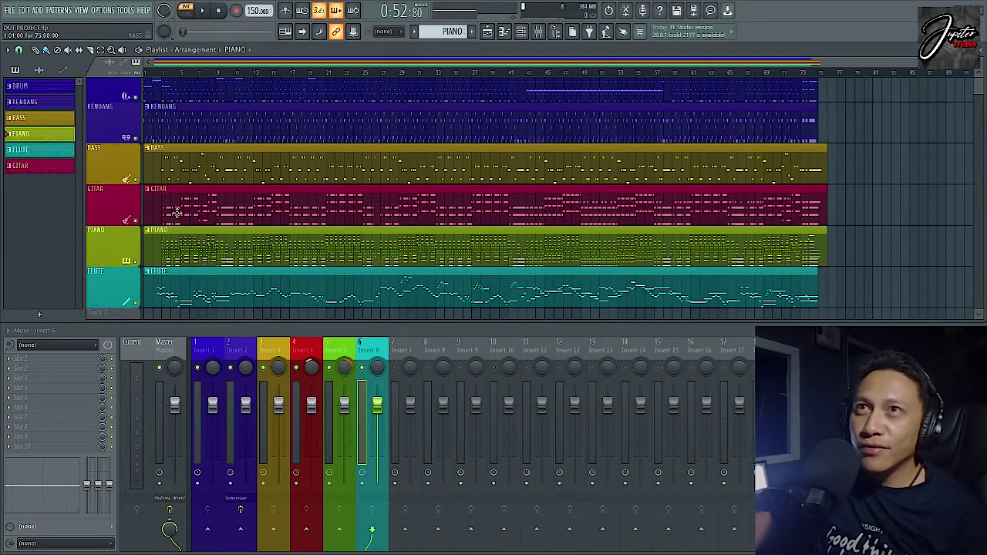
Select mixer insert 2, play the full arrangement from the start in song mode, and stop playback.
click(243, 341)
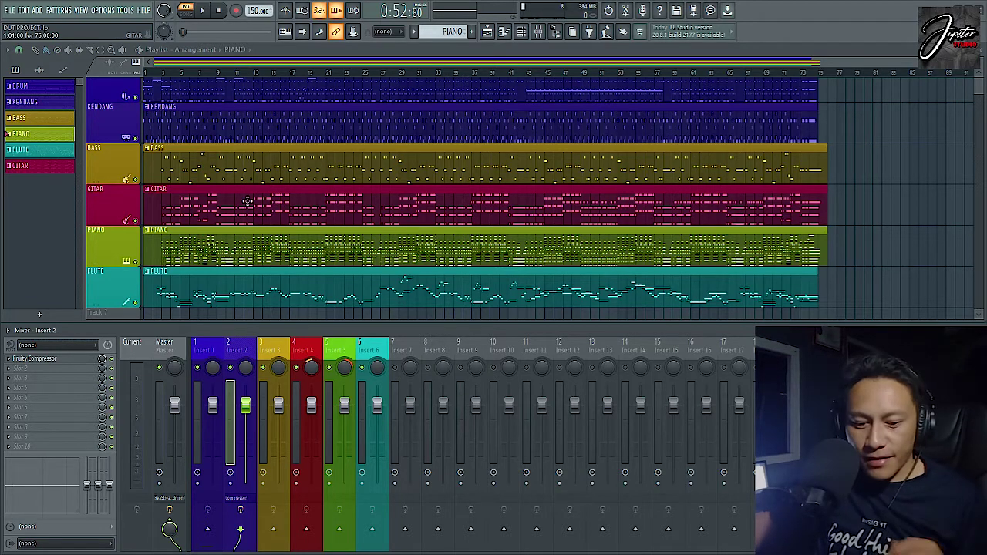
scroll(150, 253, up, 2)
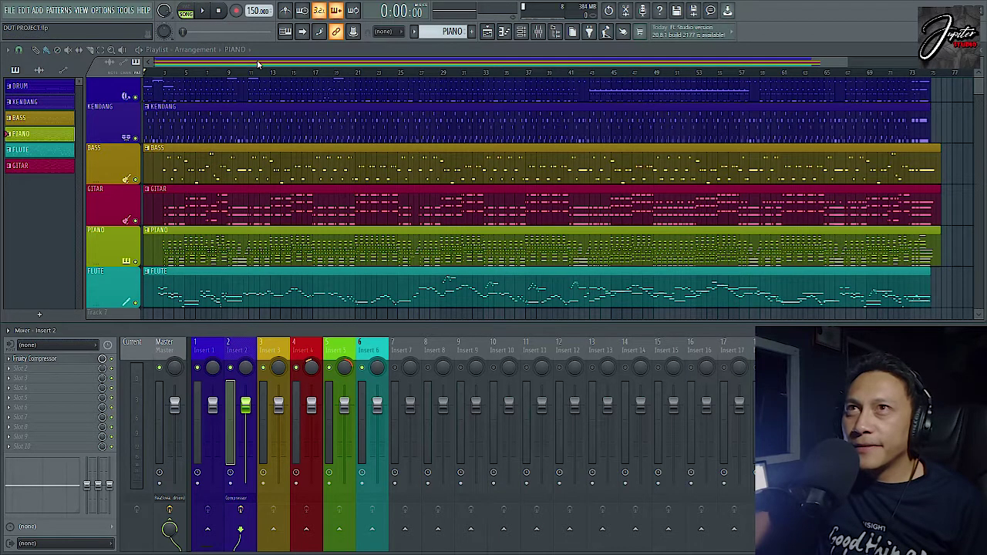
key(space)
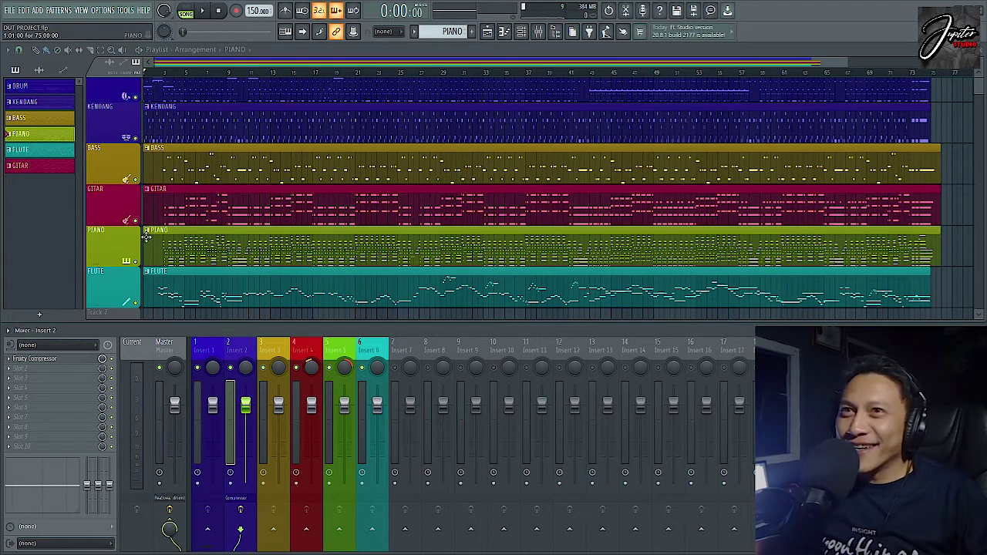
scroll(151, 239, up, 2)
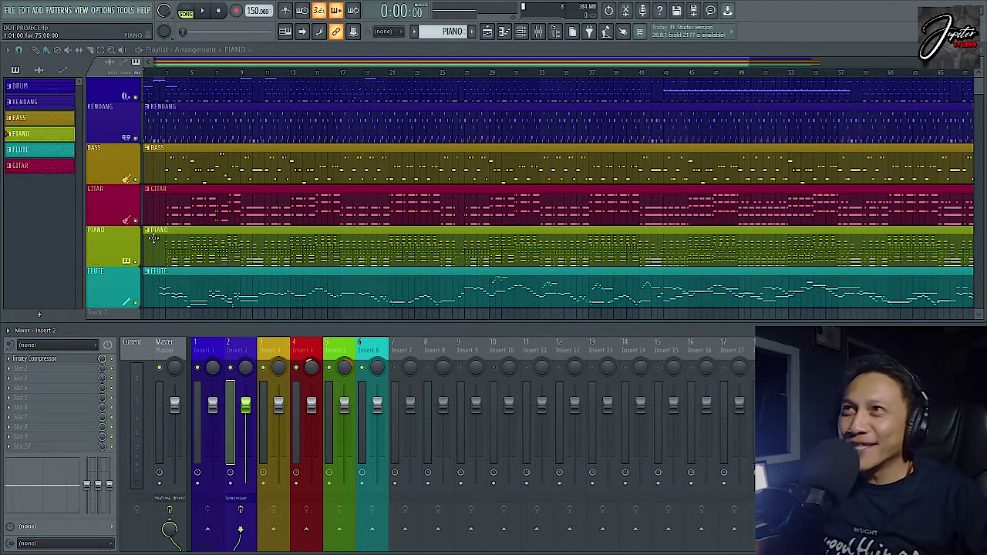
scroll(153, 238, down, 3)
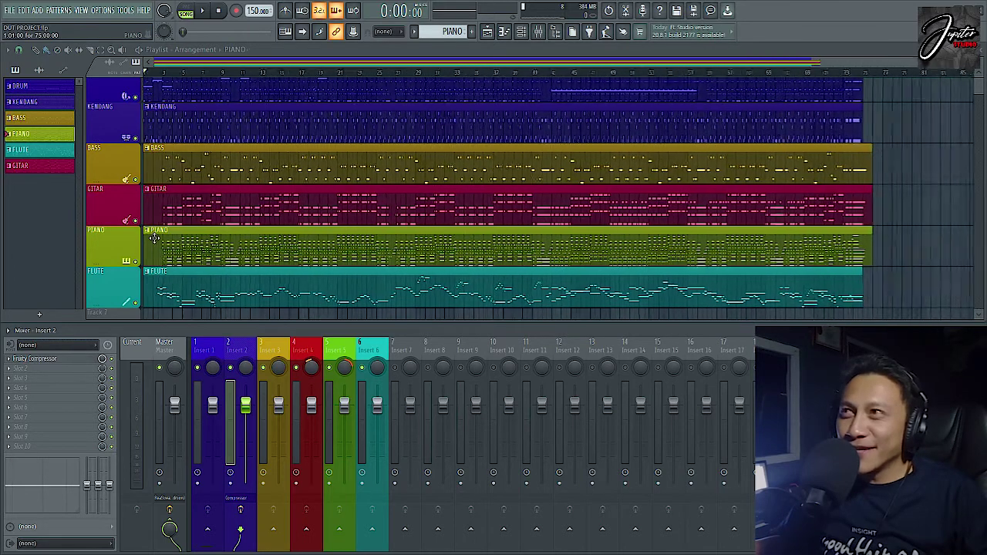
Review the General Midi Library preset loaded in Channel #2's FLEX instrument from the channel rack, and close both windows.
scroll(149, 239, up, 2)
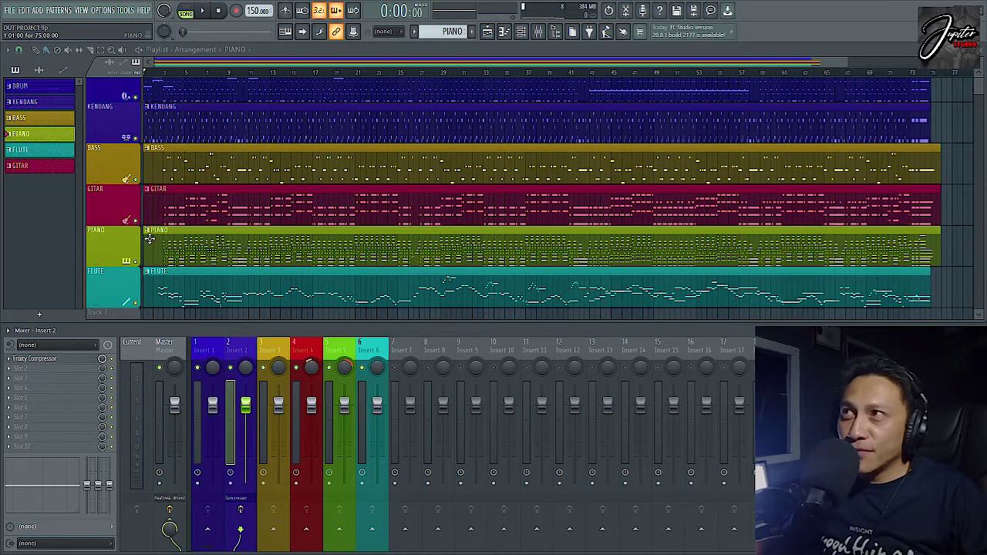
scroll(149, 239, up, 2)
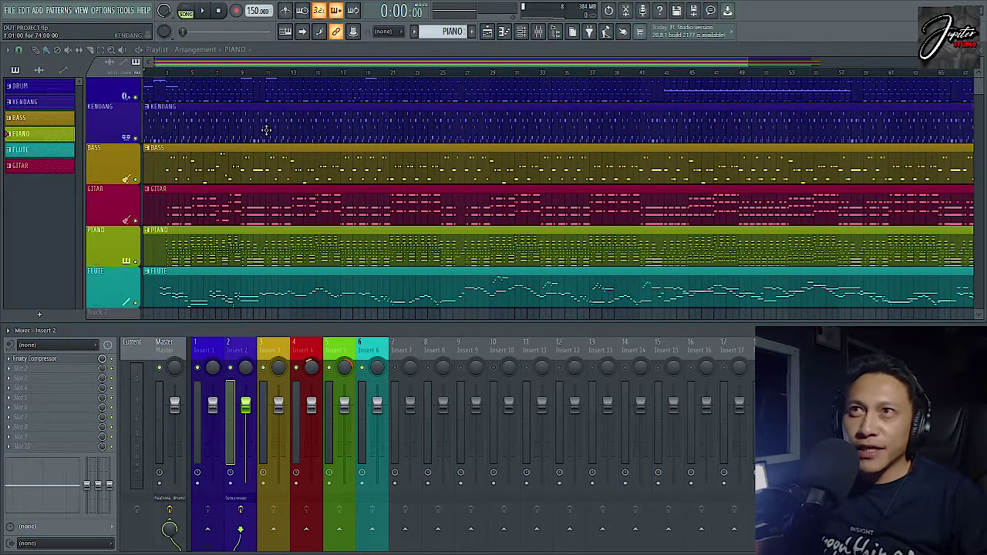
click(522, 31)
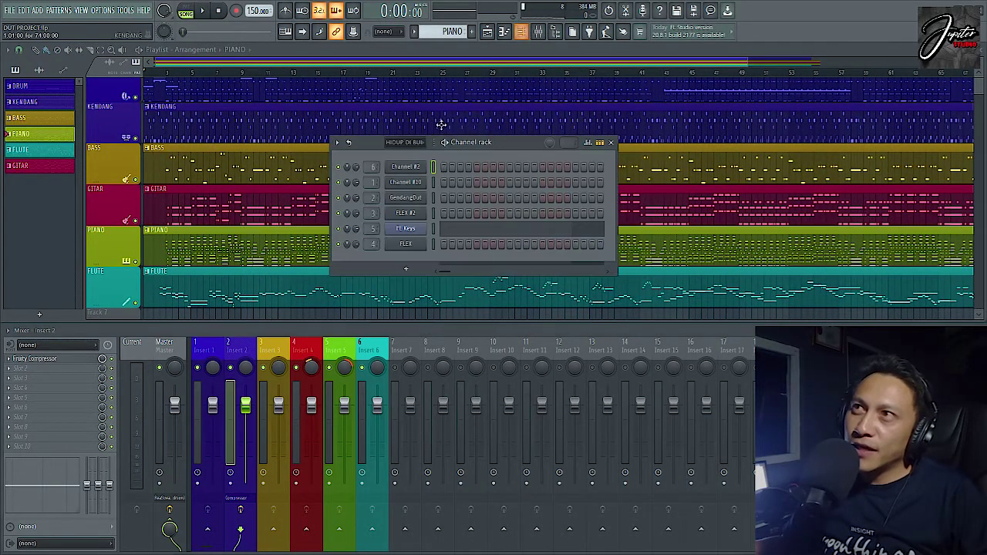
drag(494, 145, 455, 121)
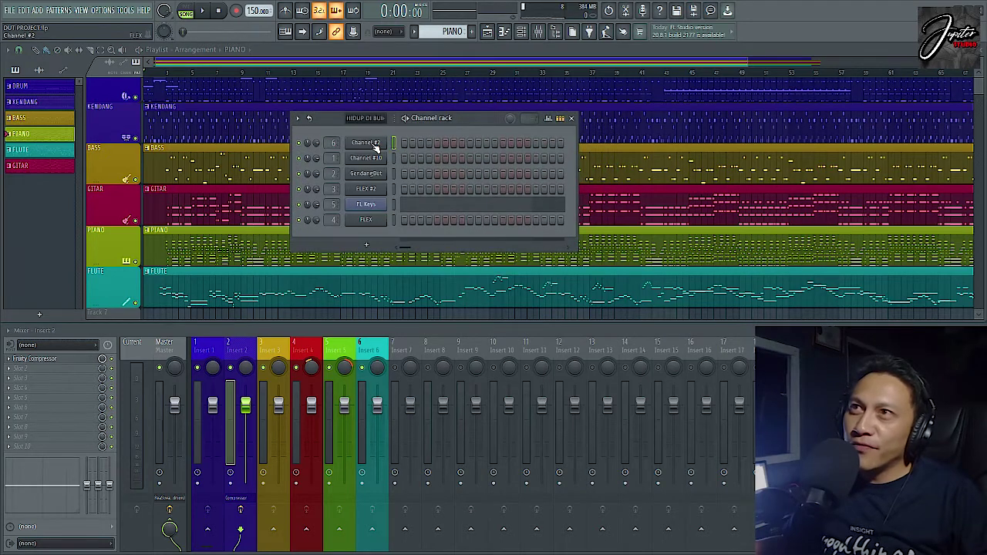
click(376, 146)
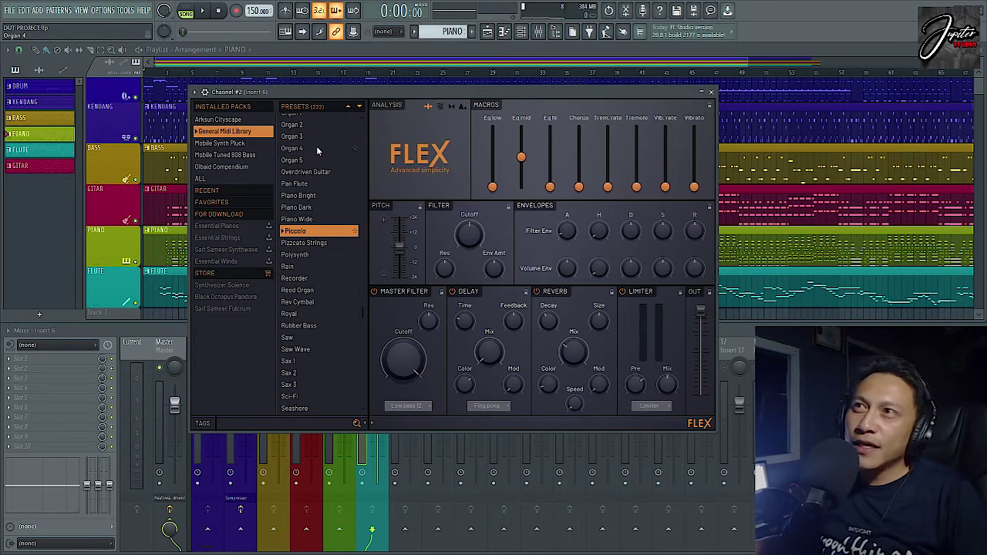
drag(378, 92, 484, 112)
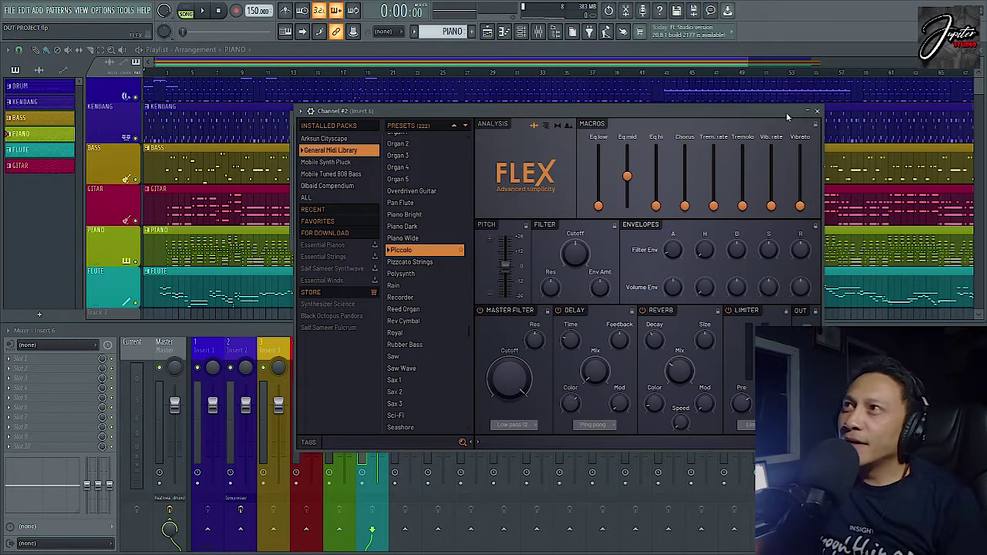
click(818, 113)
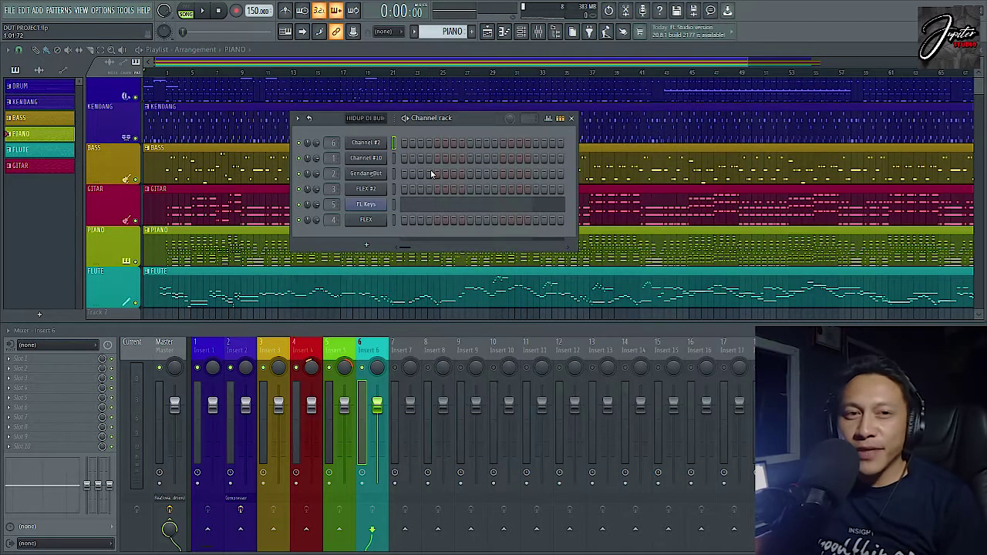
drag(473, 118, 482, 112)
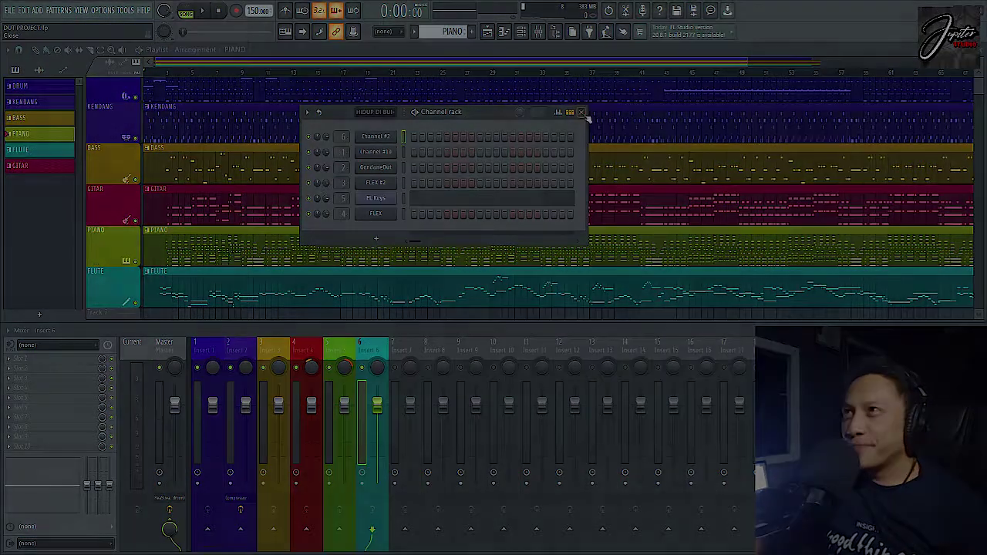
click(581, 112)
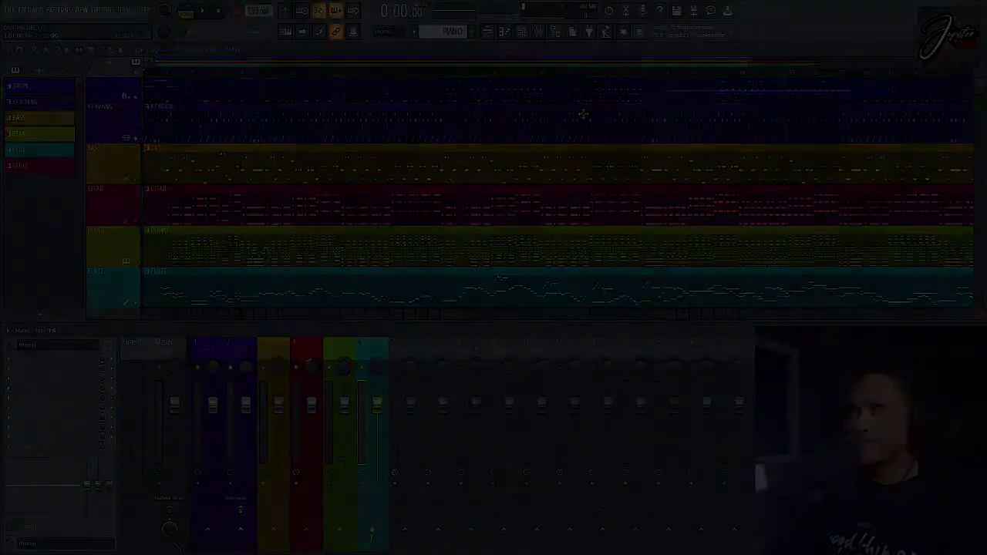